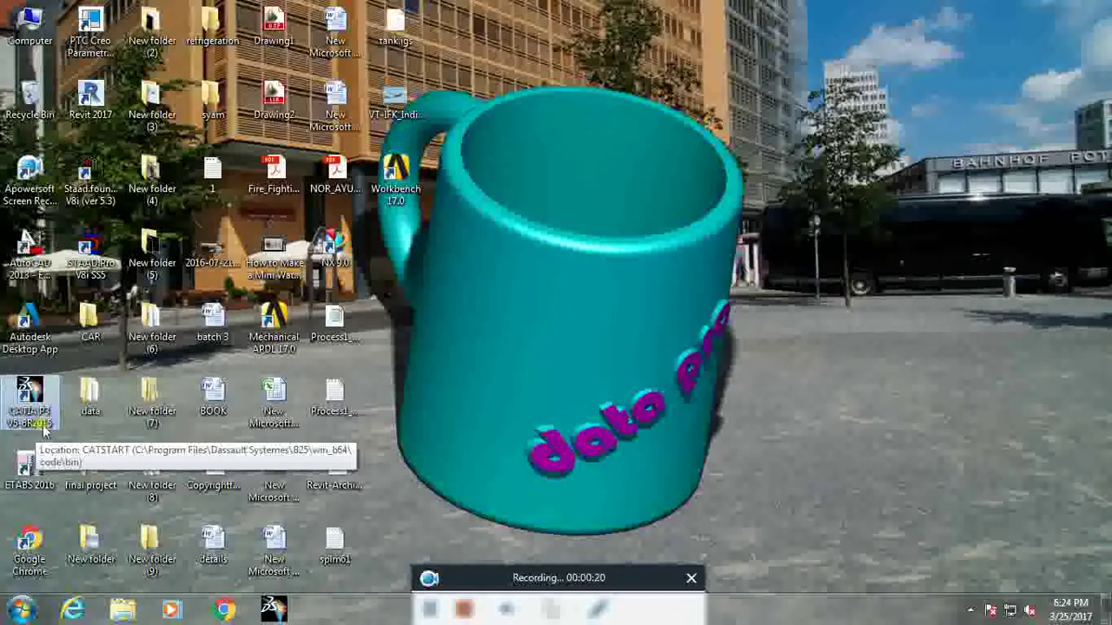
# Step: Launch CATIA and close the default Product1 document
pyautogui.doubleClick(41, 396)
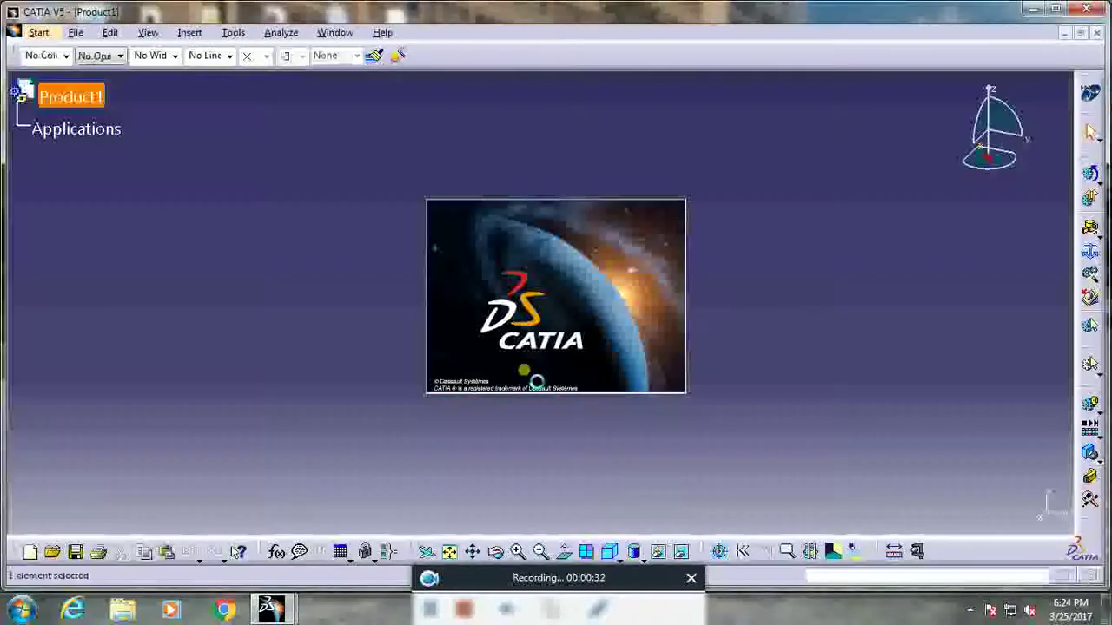
pyautogui.click(65, 102)
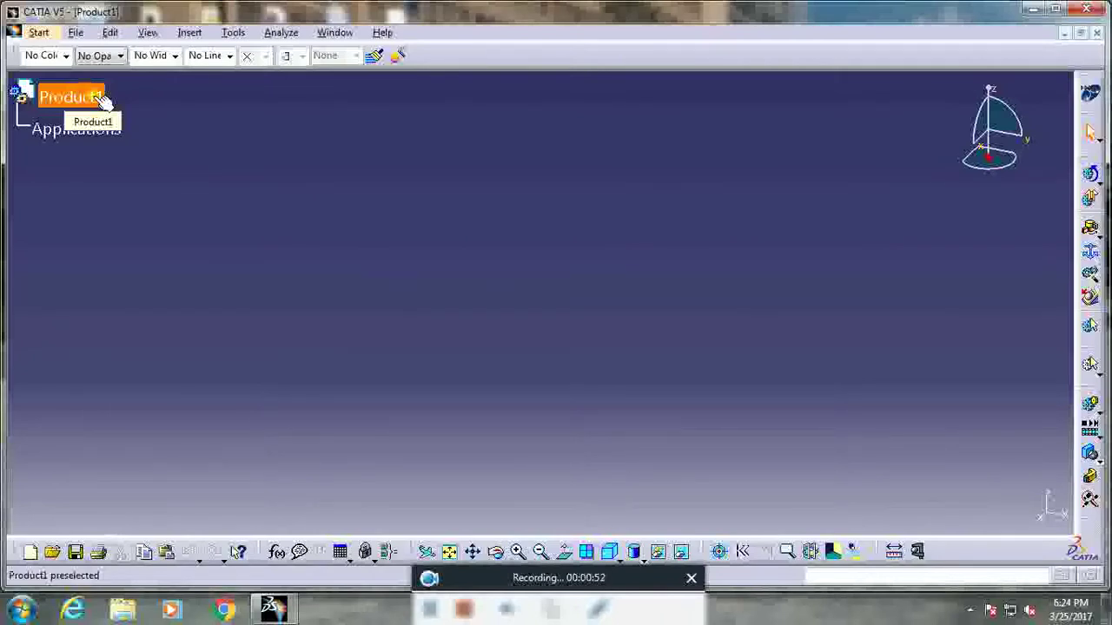
pyautogui.click(1097, 33)
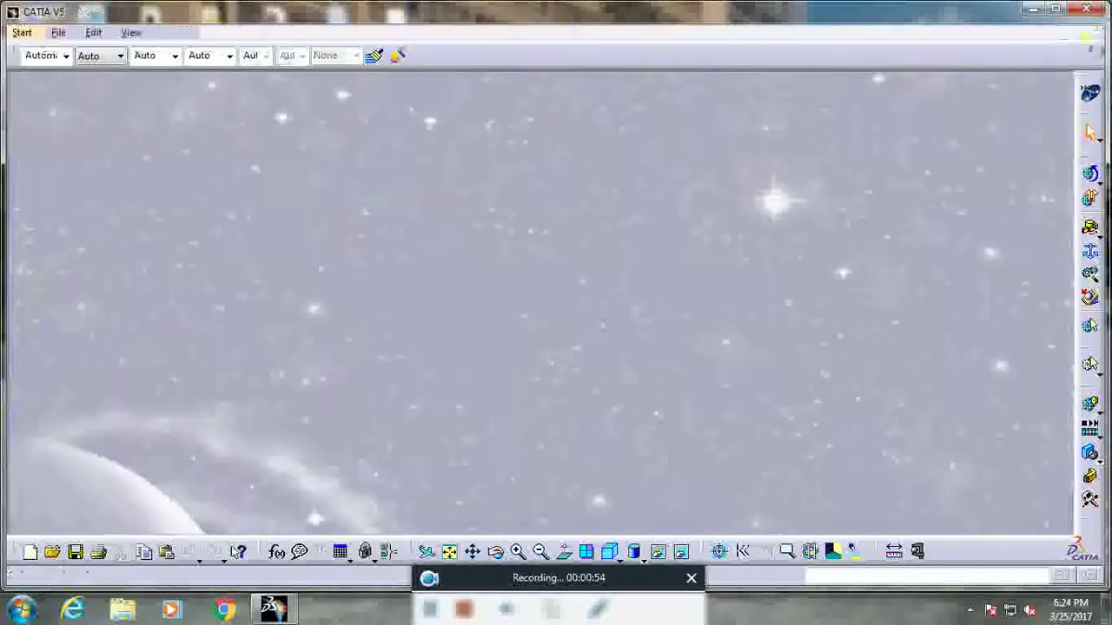
# Step: Create a new Part Design part named CONNECTING ROD
pyautogui.click(22, 32)
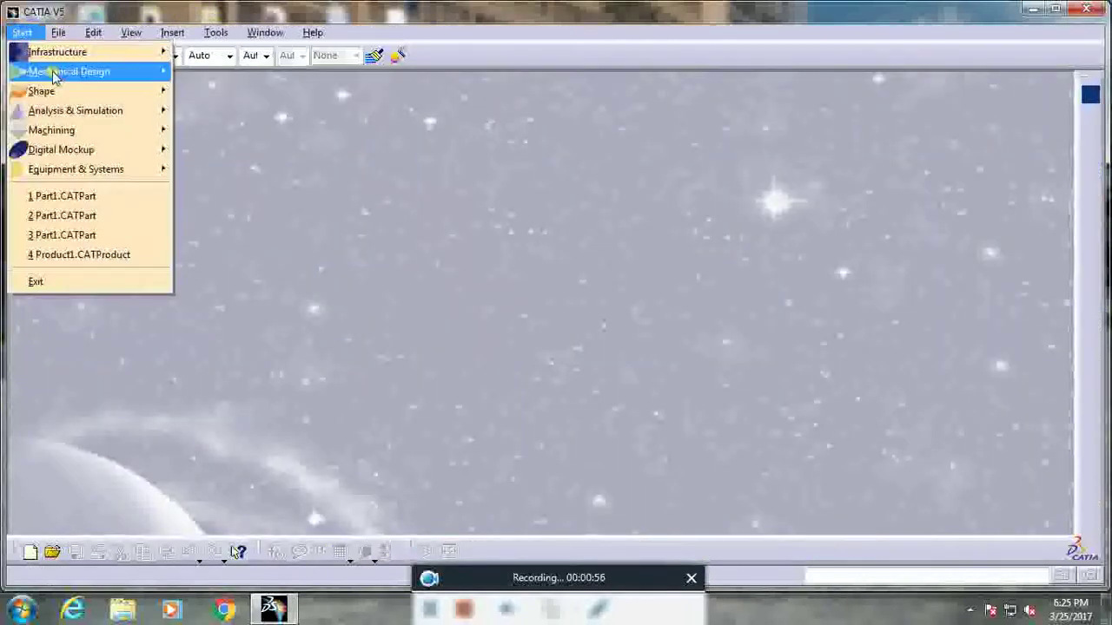
pyautogui.moveTo(54, 74)
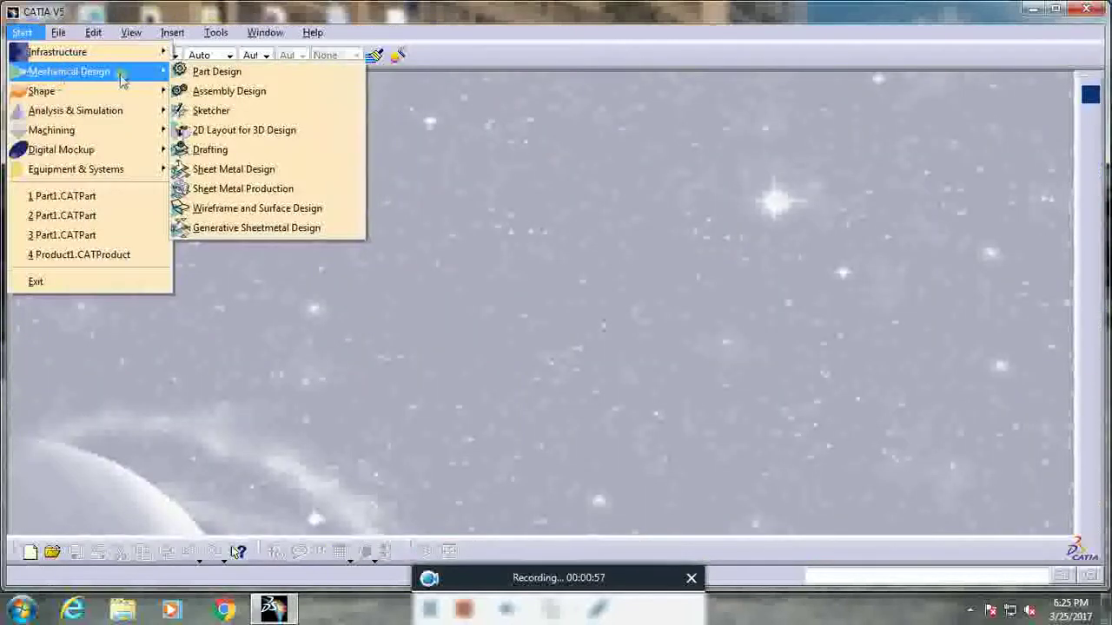
pyautogui.click(223, 77)
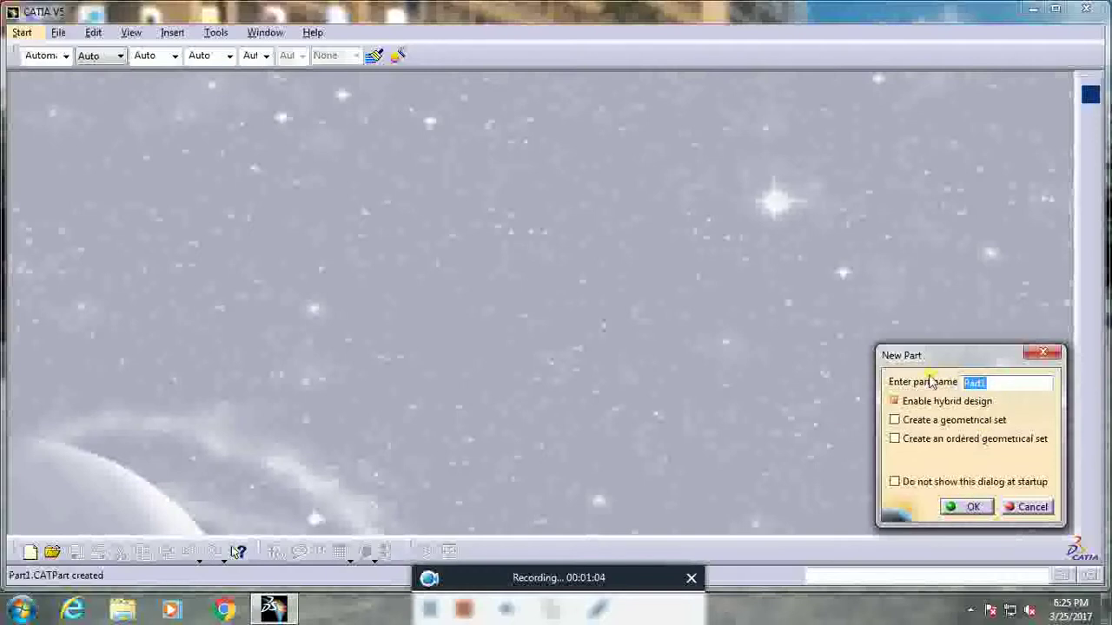
pyautogui.write('CONNECTI')
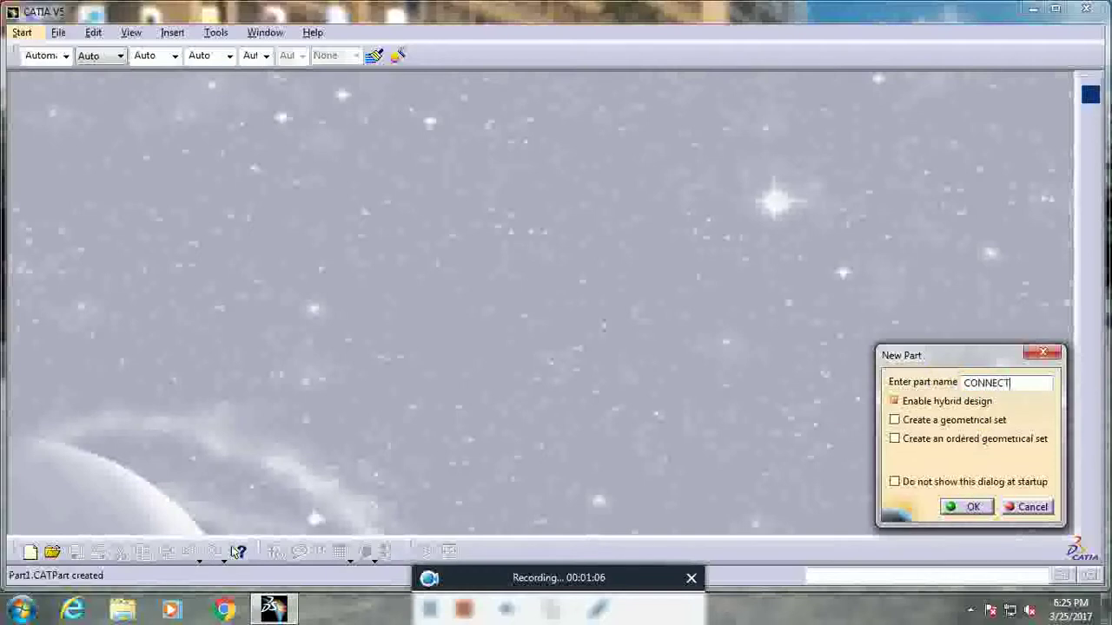
pyautogui.write('NG ROD')
pyautogui.click(968, 508)
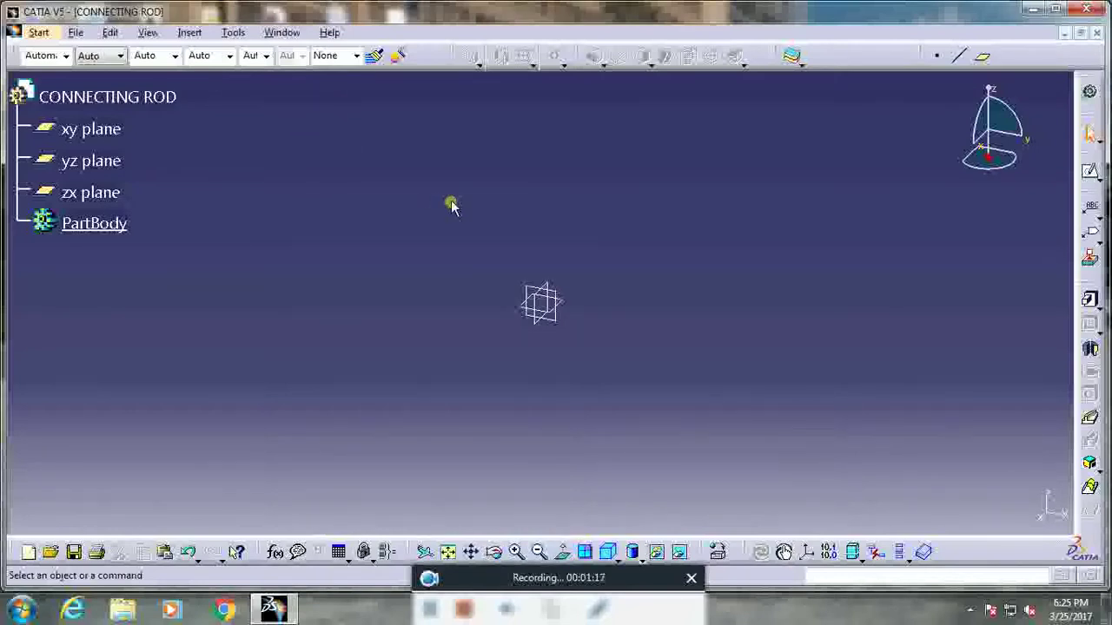
# Step: Start a sketch on the xy plane and draw a circle of about 32 mm radius centred on the origin
pyautogui.click(1090, 171)
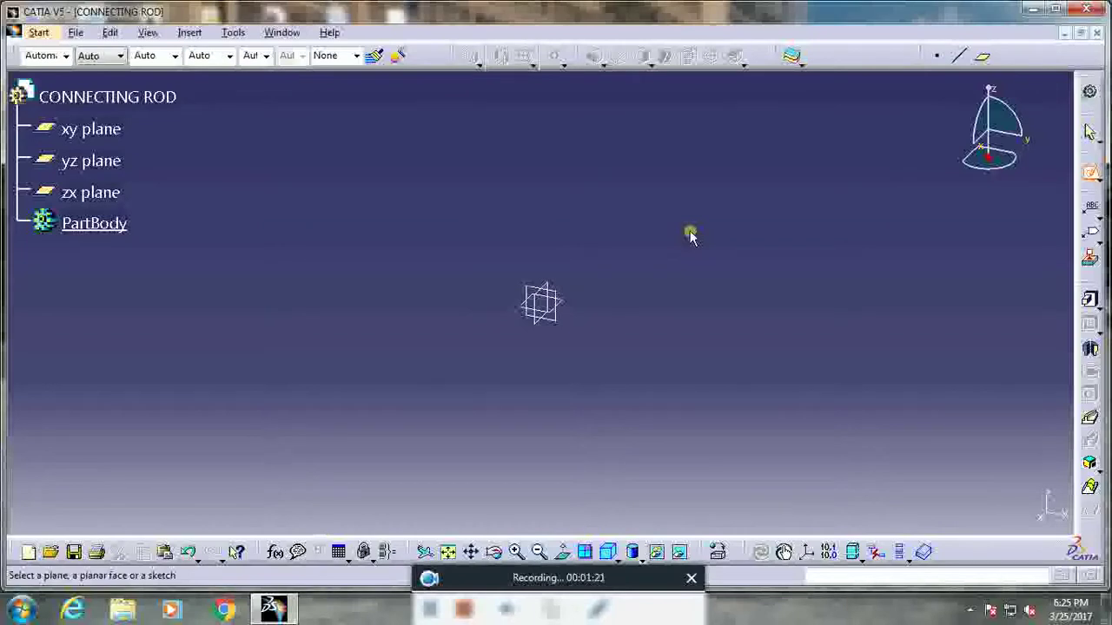
pyautogui.click(113, 137)
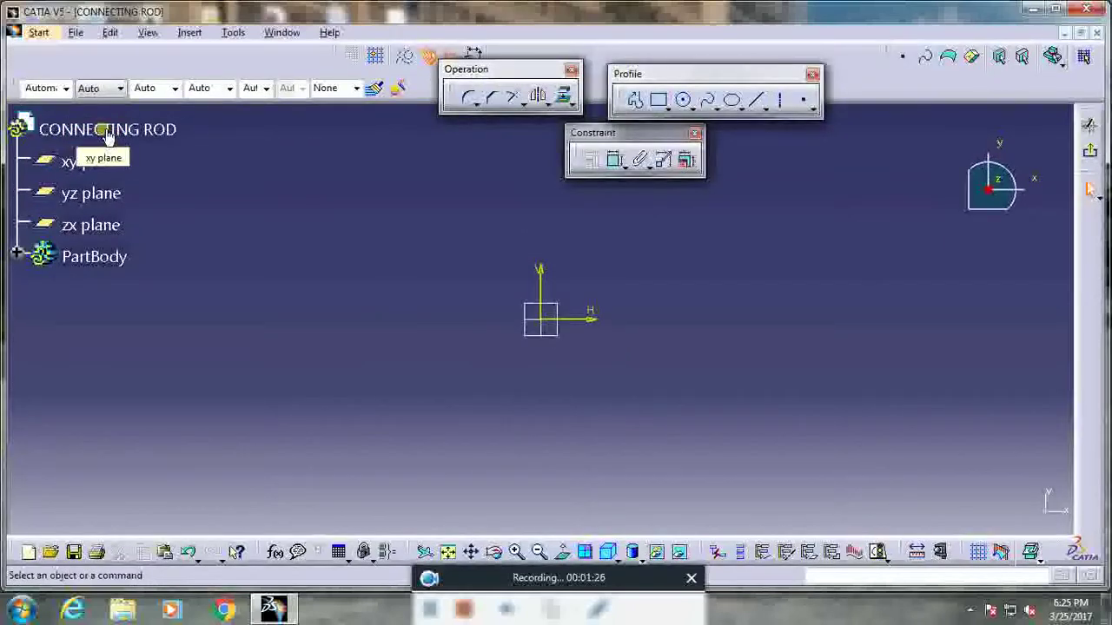
pyautogui.click(682, 100)
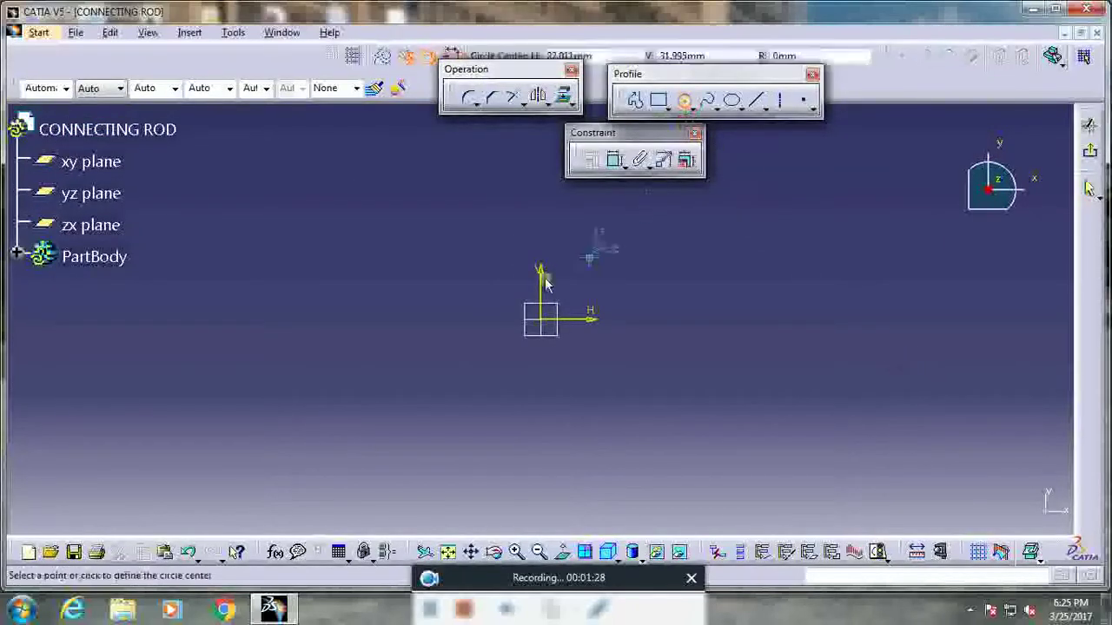
pyautogui.click(544, 319)
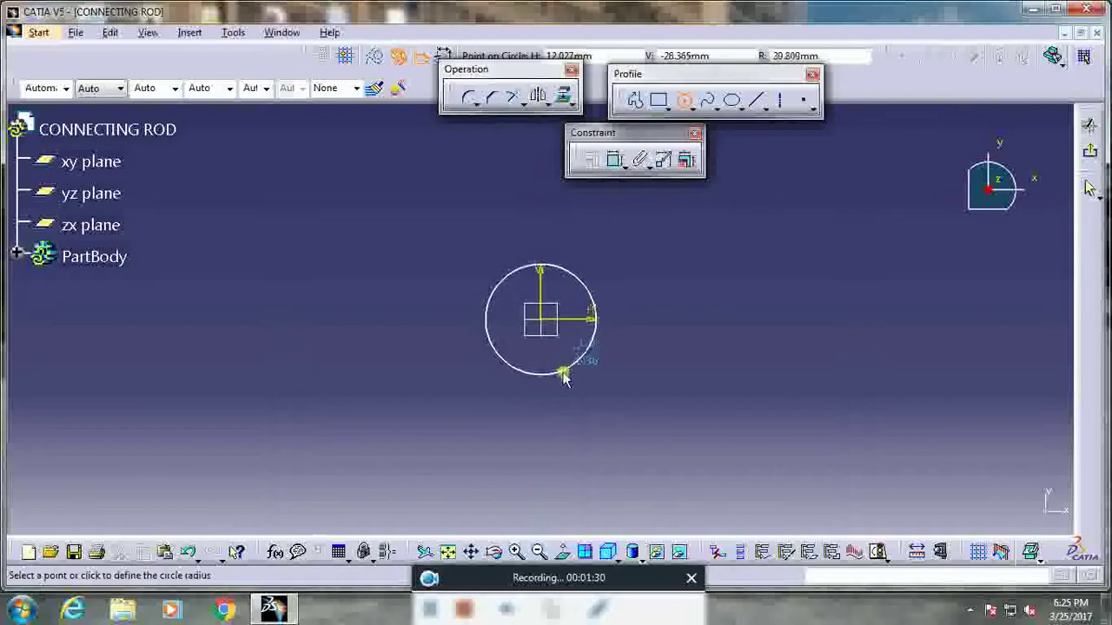
pyautogui.click(563, 374)
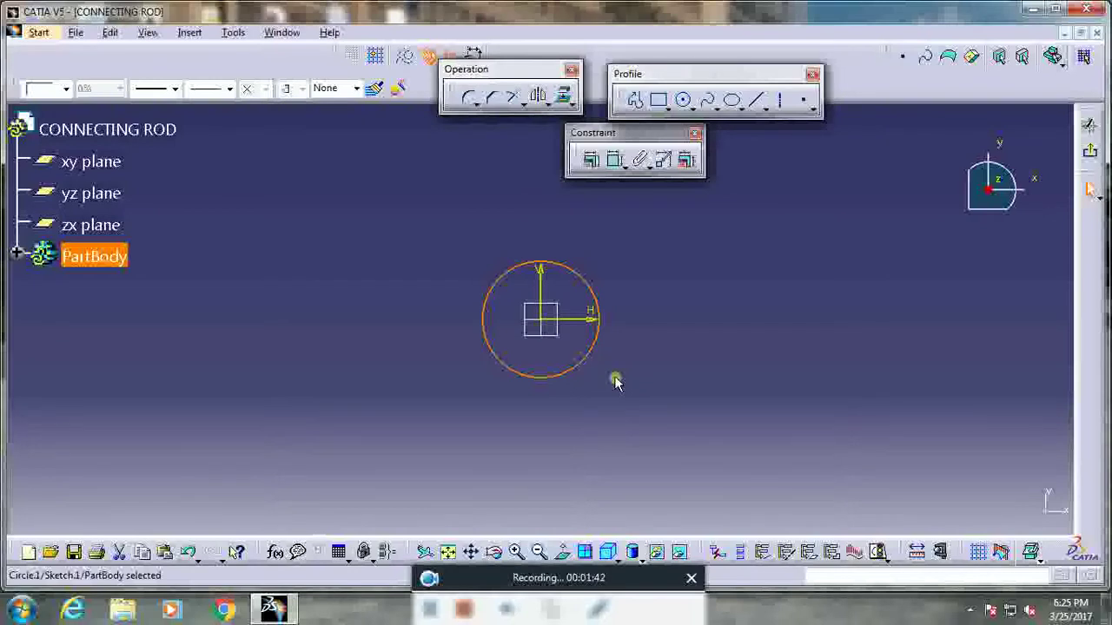
# Step: Dimension the circle's radius and set it to 38/2 (19 mm)
pyautogui.click(590, 158)
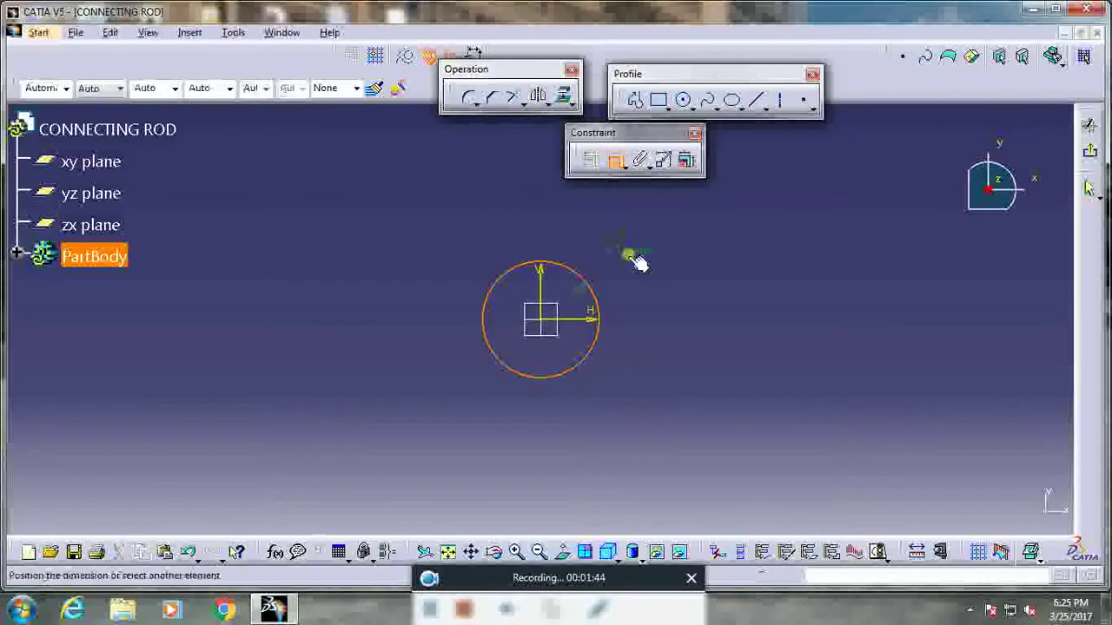
pyautogui.doubleClick(650, 257)
pyautogui.write('38')
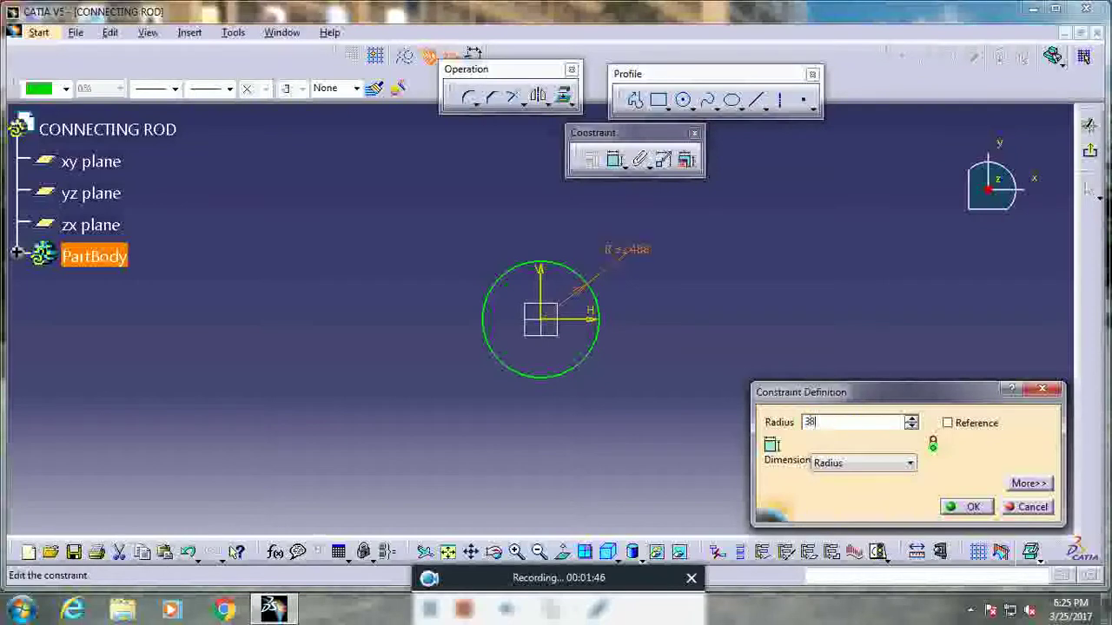
pyautogui.write('/2')
pyautogui.press('Return')
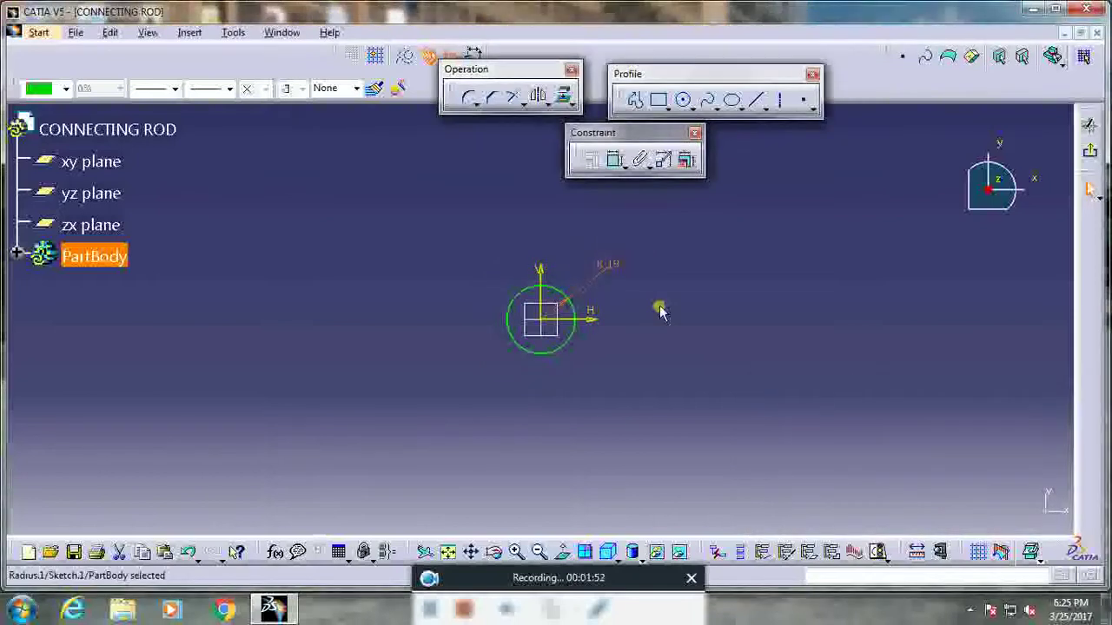
# Step: Draw a smaller concentric circle at the origin inside the first one and set its radius to 15 mm
pyautogui.moveTo(662, 315)
pyautogui.mouseDown(button='middle')
pyautogui.moveTo(645, 325)
pyautogui.moveTo(509, 318)
pyautogui.moveTo(526, 310)
pyautogui.moveTo(435, 302)
pyautogui.moveTo(515, 306)
pyautogui.mouseUp(button='middle')
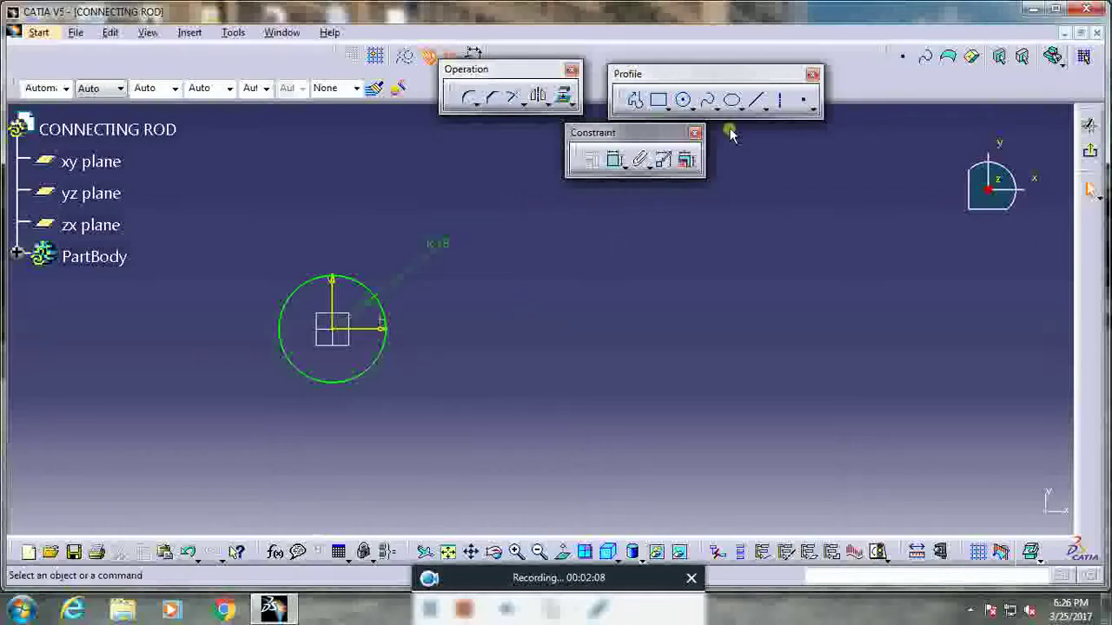
pyautogui.click(683, 100)
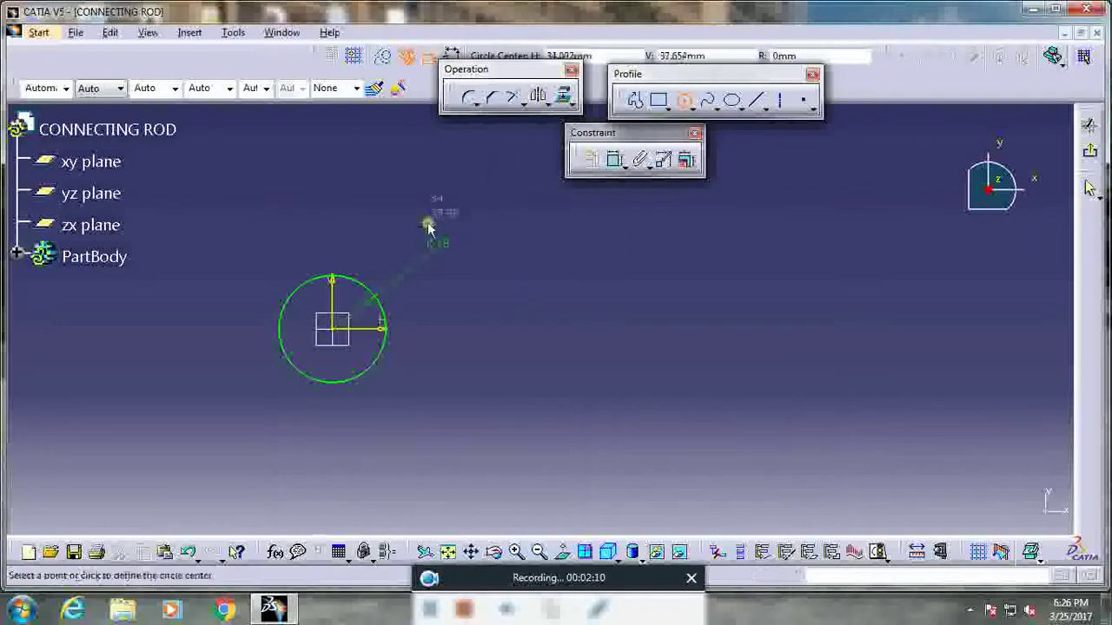
pyautogui.click(334, 329)
pyautogui.click(345, 359)
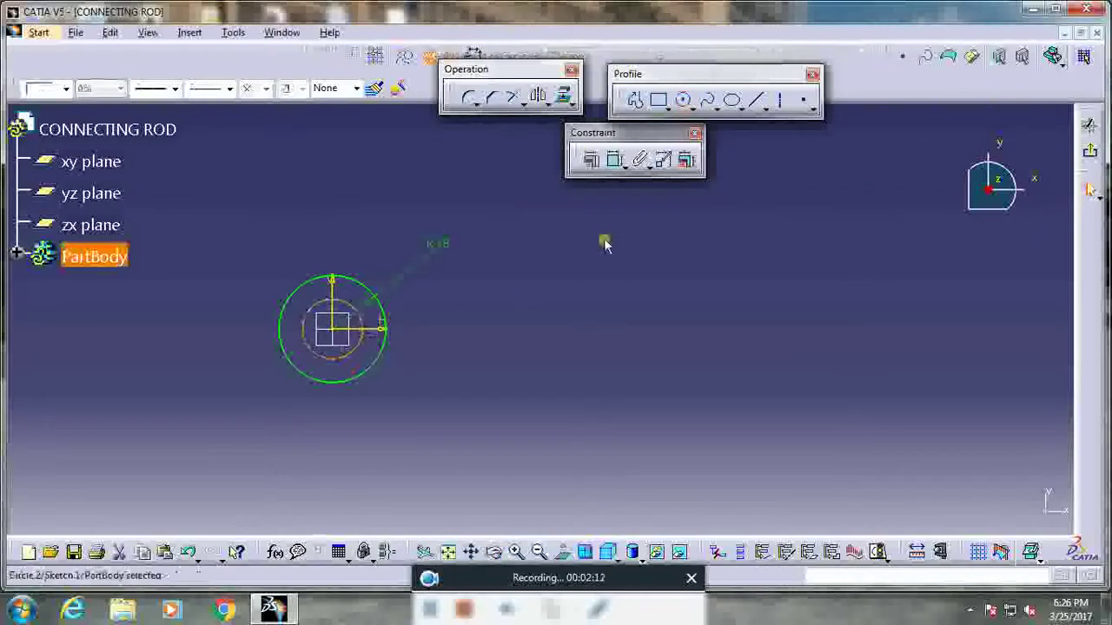
pyautogui.click(614, 159)
pyautogui.doubleClick(542, 295)
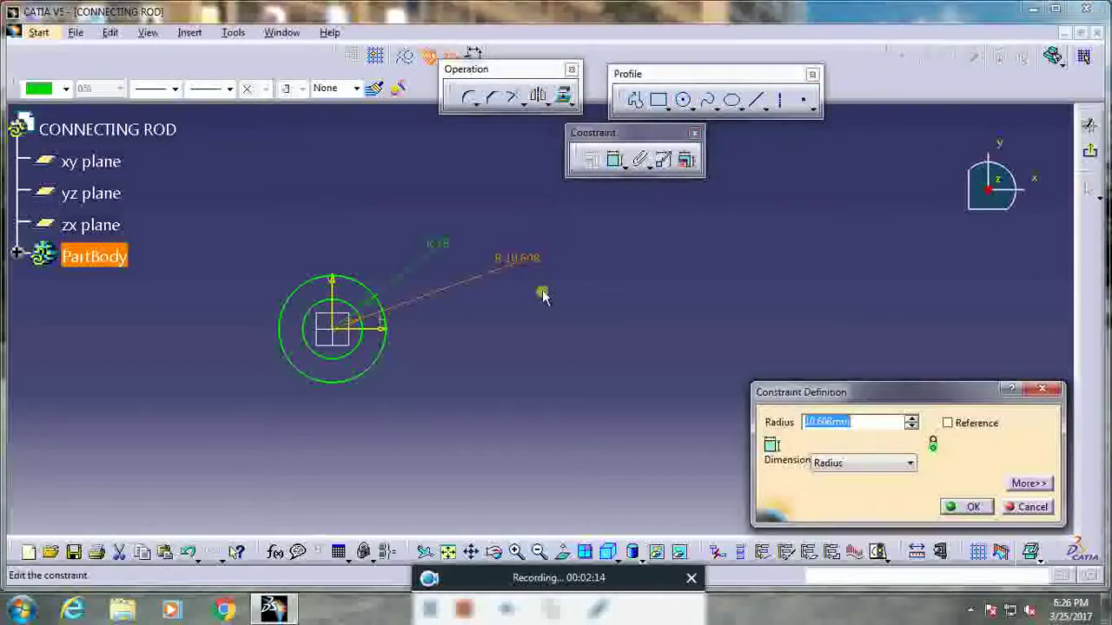
pyautogui.write('18')
pyautogui.press('Return')
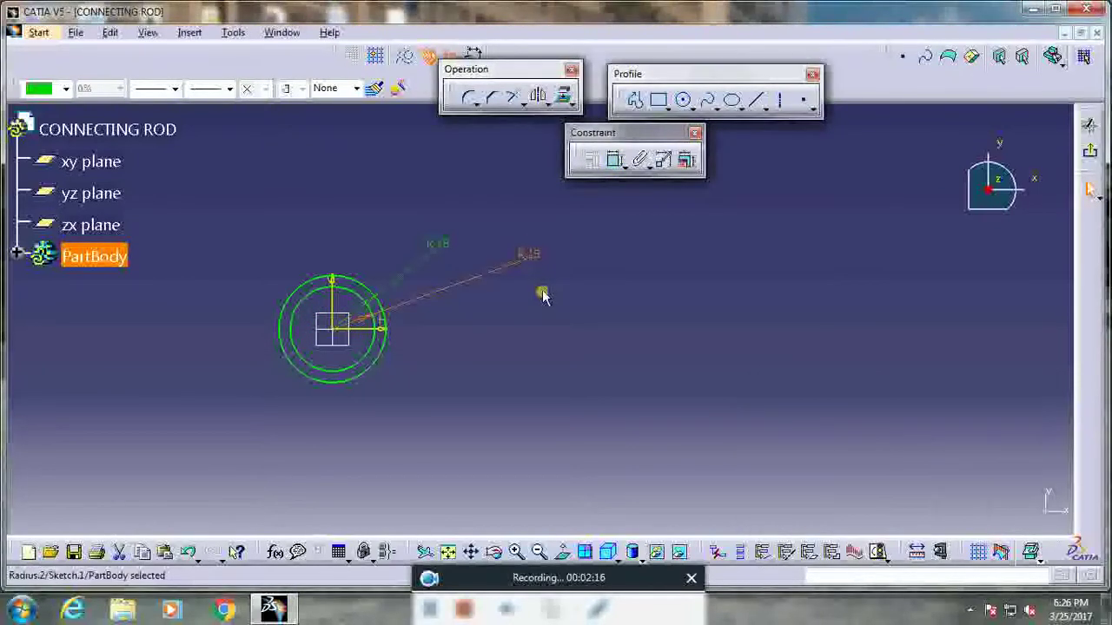
pyautogui.click(542, 295)
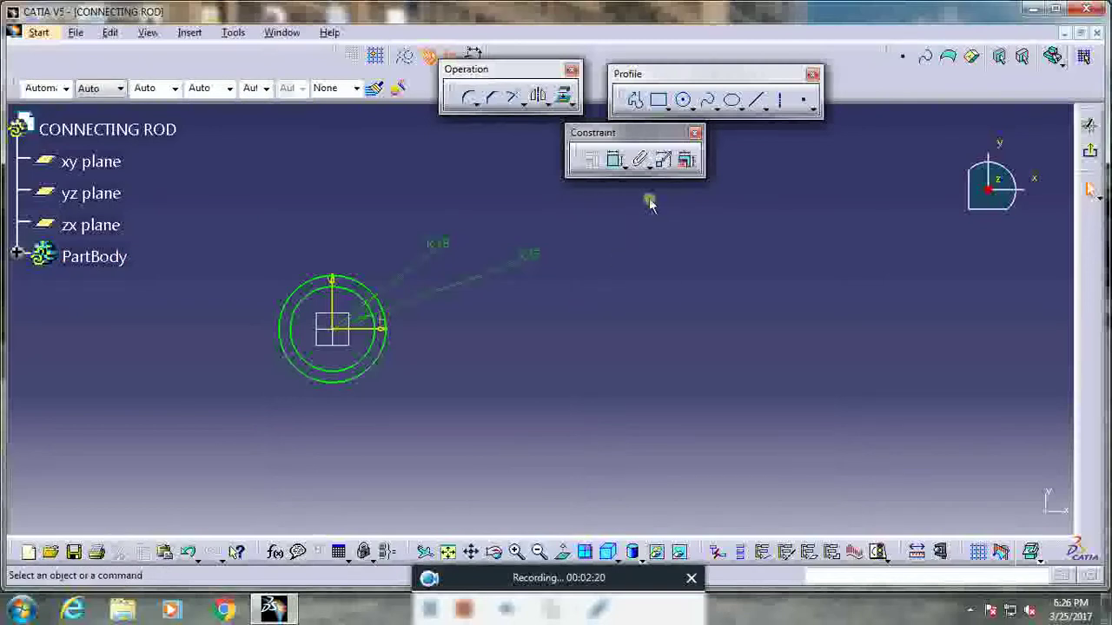
# Step: Draw a separate circle on the horizontal axis about 126 mm along positive H from the origin and set its radius to 17/2 mm
pyautogui.click(684, 100)
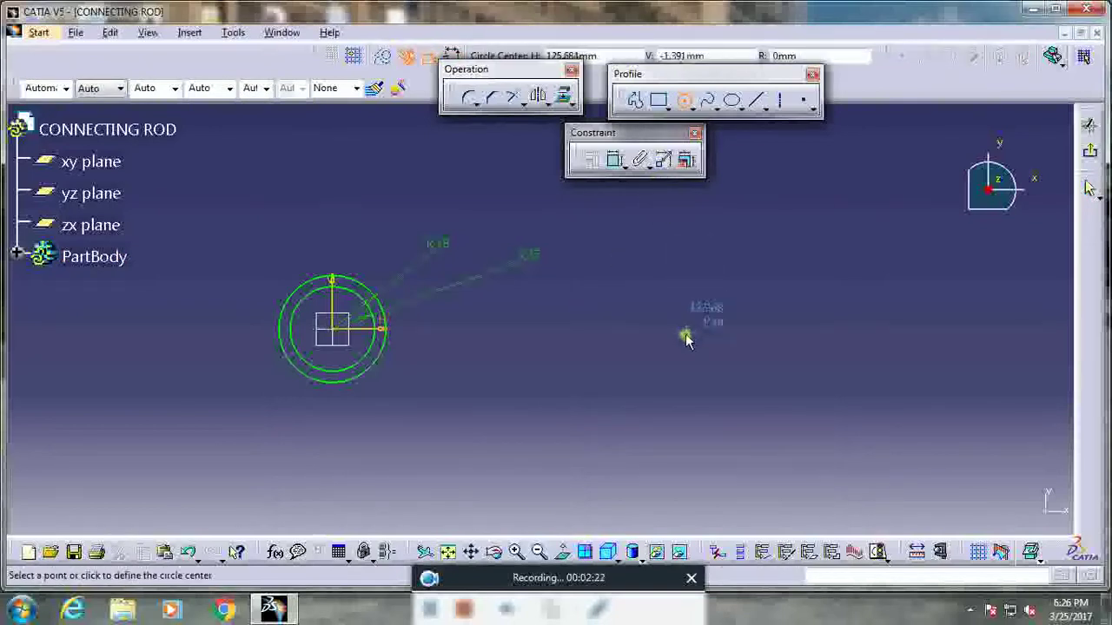
pyautogui.click(684, 328)
pyautogui.click(687, 356)
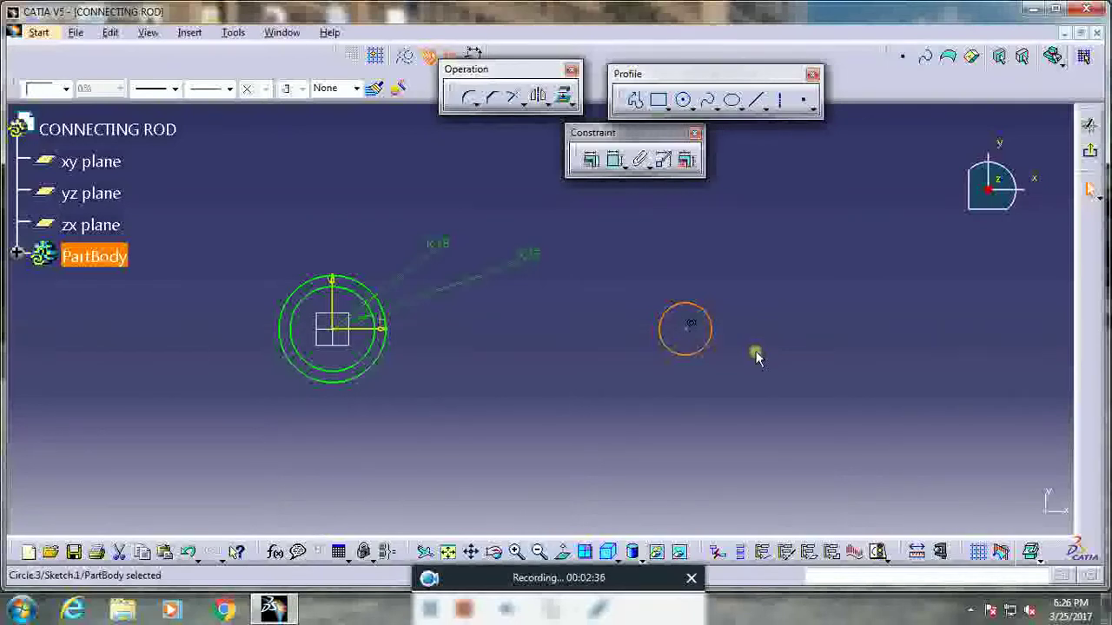
pyautogui.click(615, 159)
pyautogui.click(738, 271)
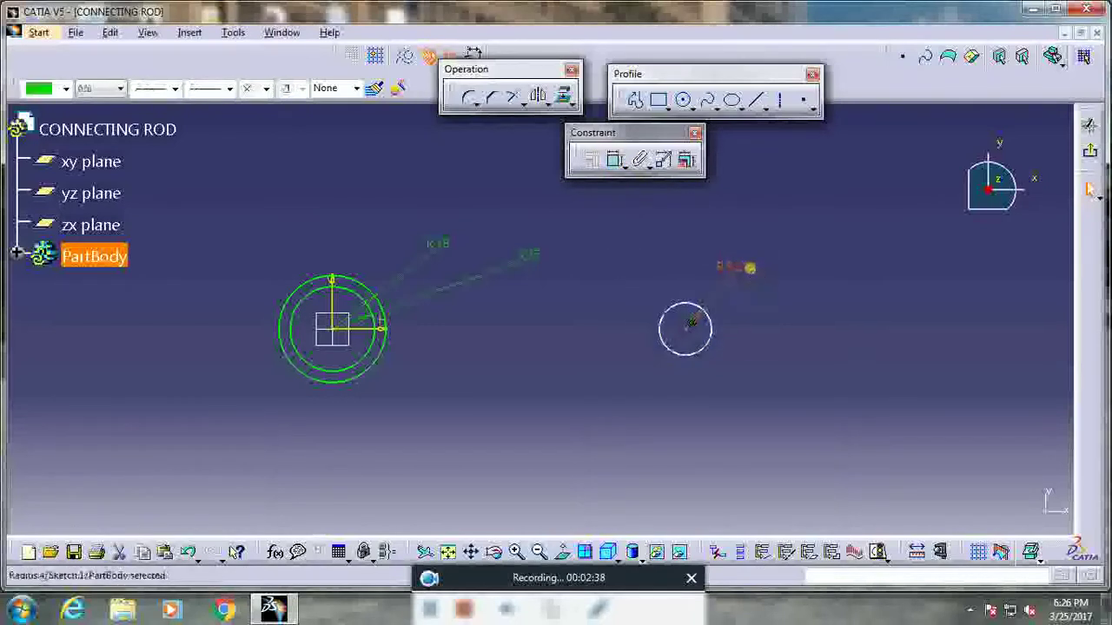
pyautogui.doubleClick(735, 267)
pyautogui.write('17.5')
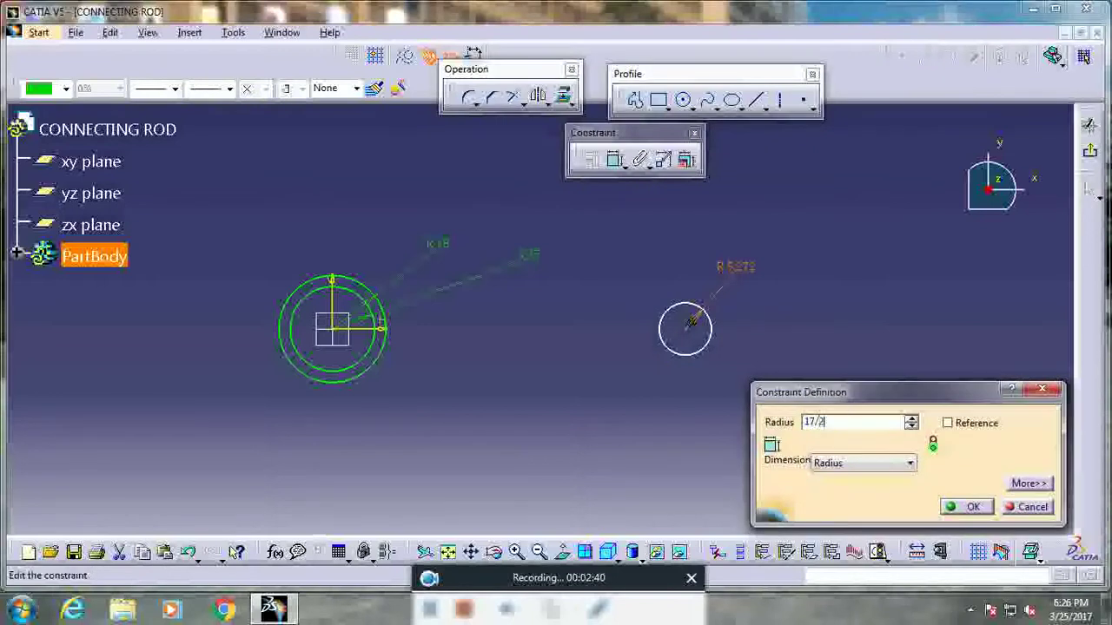
pyautogui.press('Return')
pyautogui.click(773, 330)
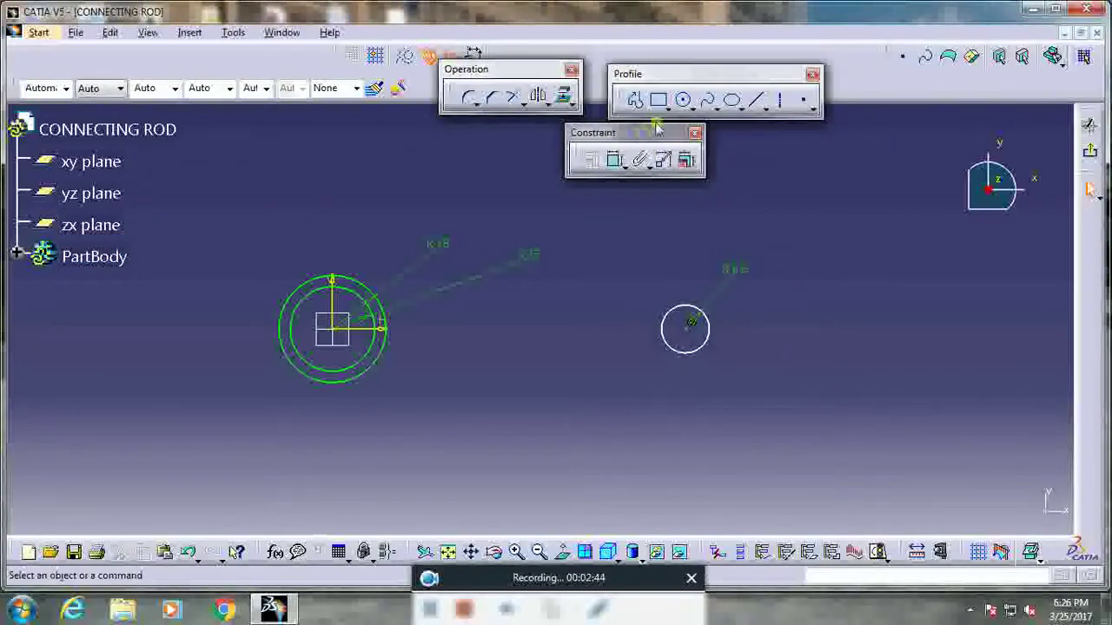
# Step: Draw a concentric circle inside the 8.5 mm radius circle and set its radius to 7 mm
pyautogui.click(683, 99)
pyautogui.click(685, 329)
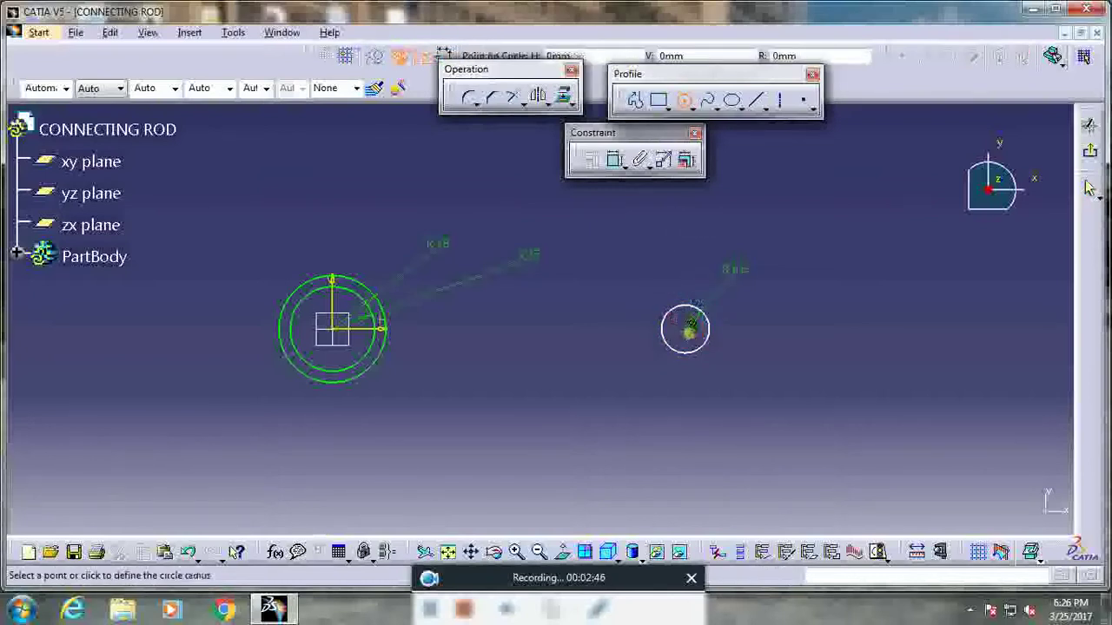
pyautogui.click(694, 323)
pyautogui.click(618, 165)
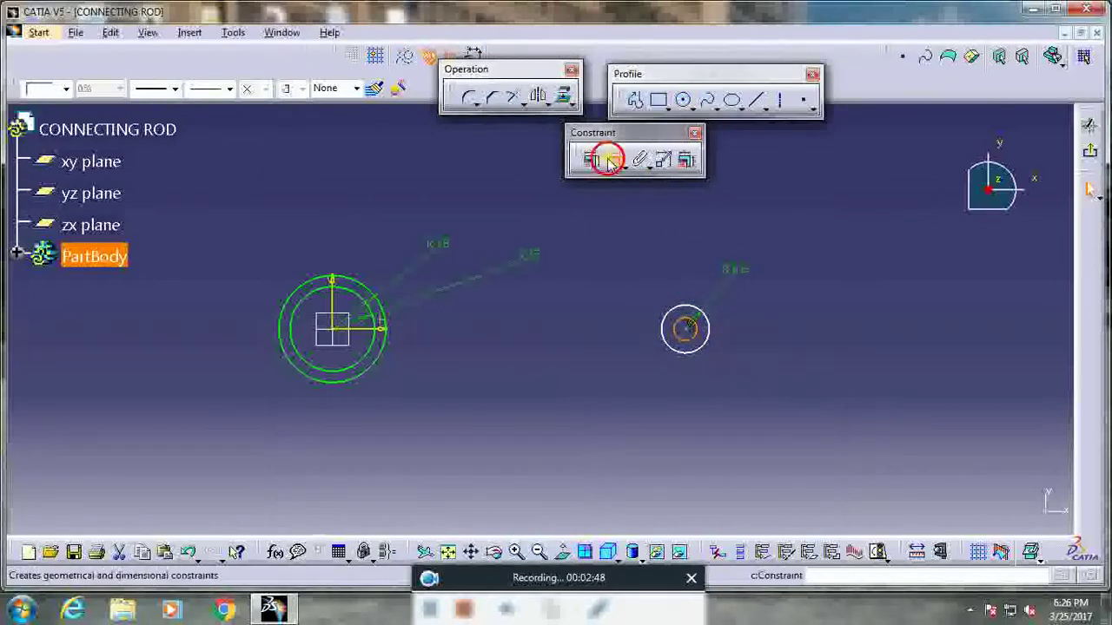
pyautogui.doubleClick(784, 308)
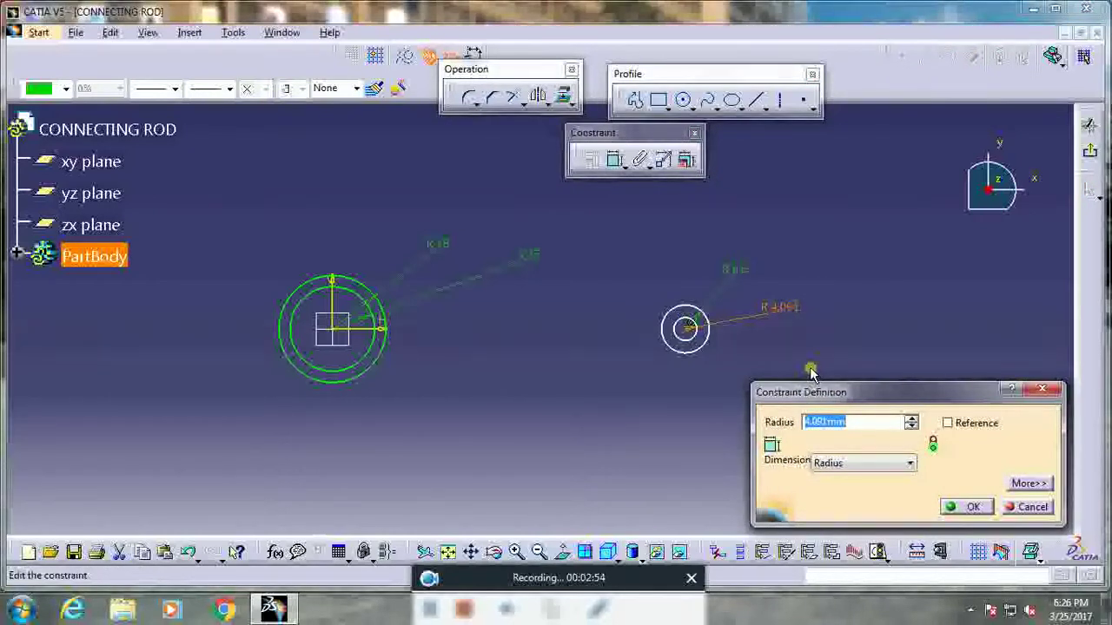
pyautogui.write('5')
pyautogui.press('Return')
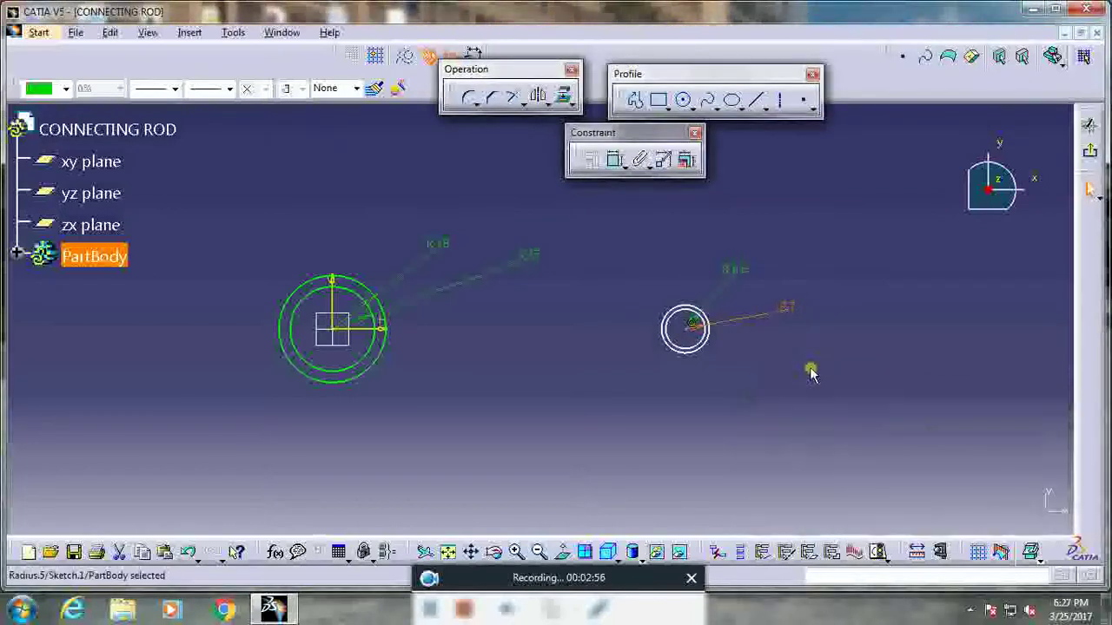
pyautogui.click(809, 372)
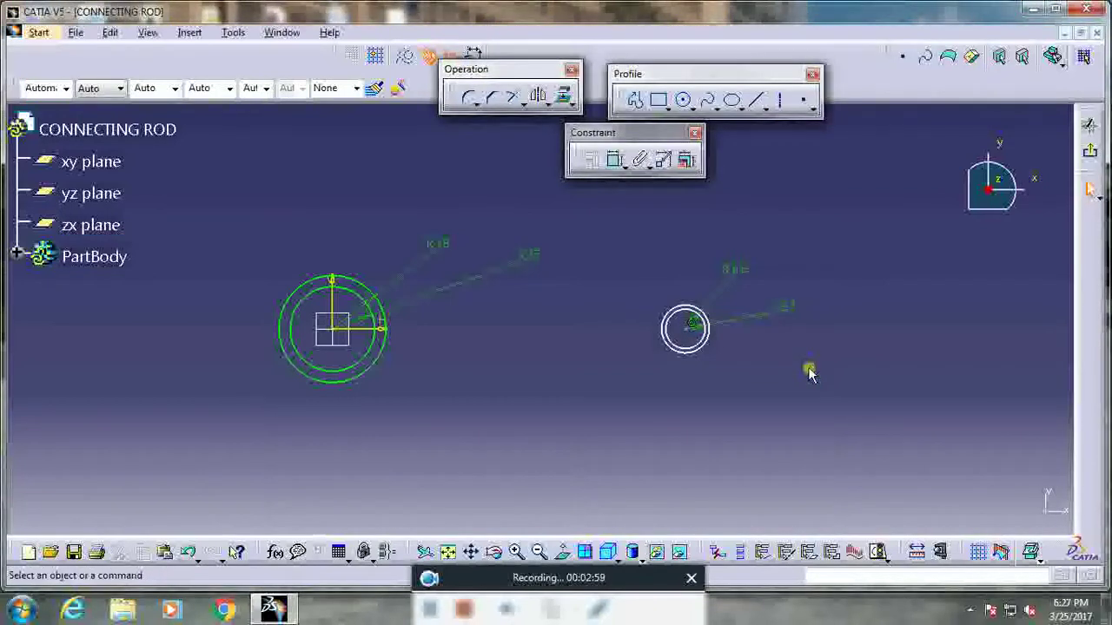
# Step: Dimension the horizontal distance between the vertical axis and the small circles' centre
pyautogui.click(614, 159)
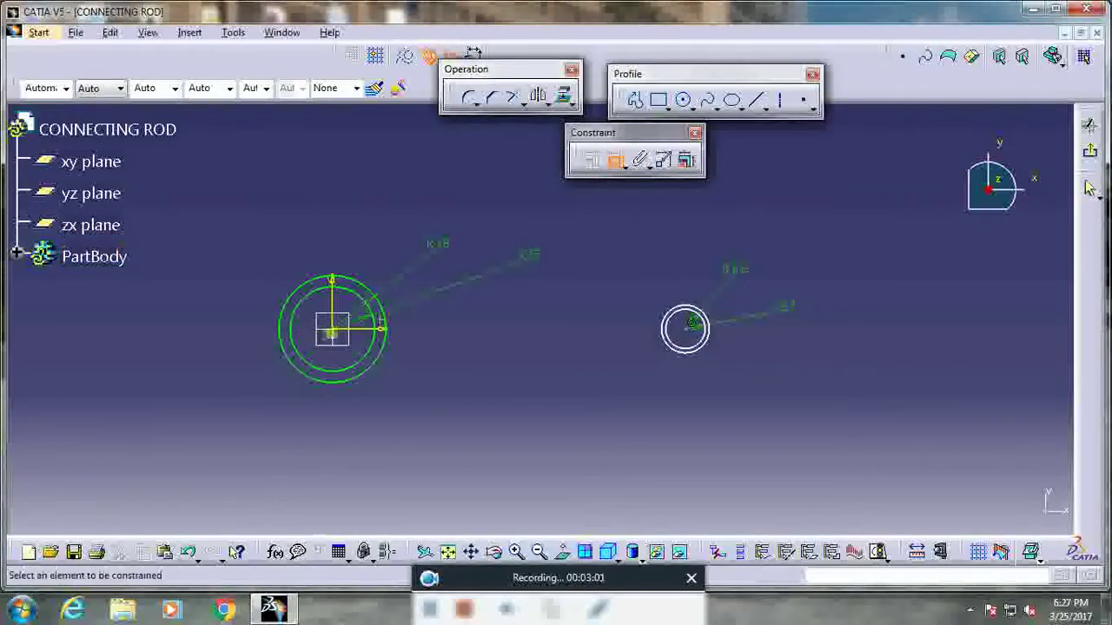
pyautogui.click(333, 311)
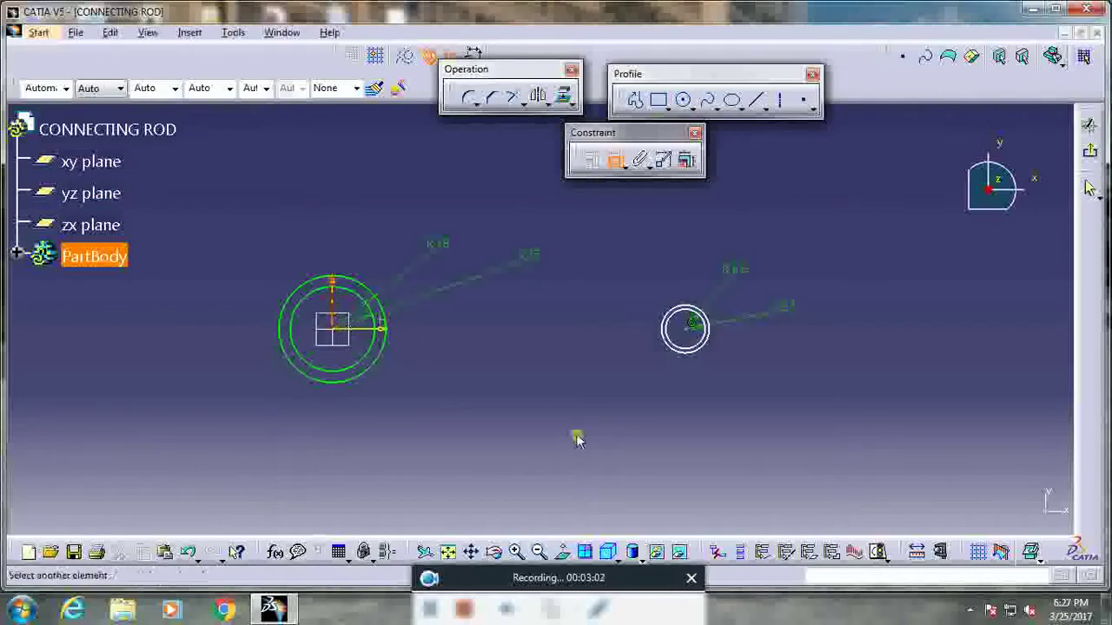
pyautogui.click(689, 327)
pyautogui.click(521, 328)
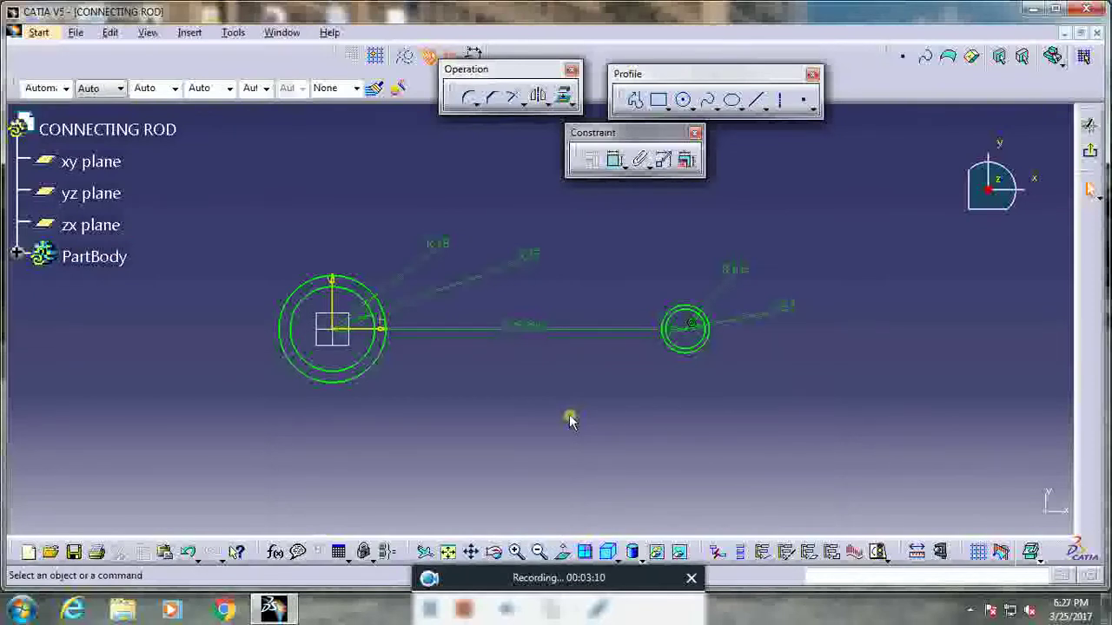
# Step: Set the horizontal distance between the vertical axis and the small circles' centre to 95 mm
pyautogui.write('95')
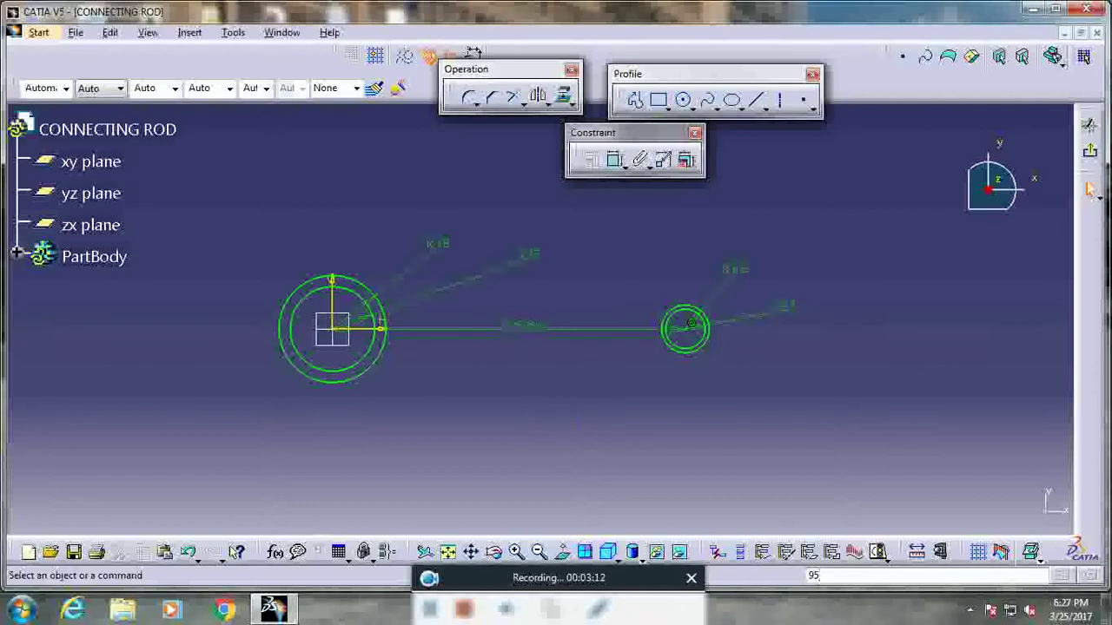
pyautogui.doubleClick(521, 324)
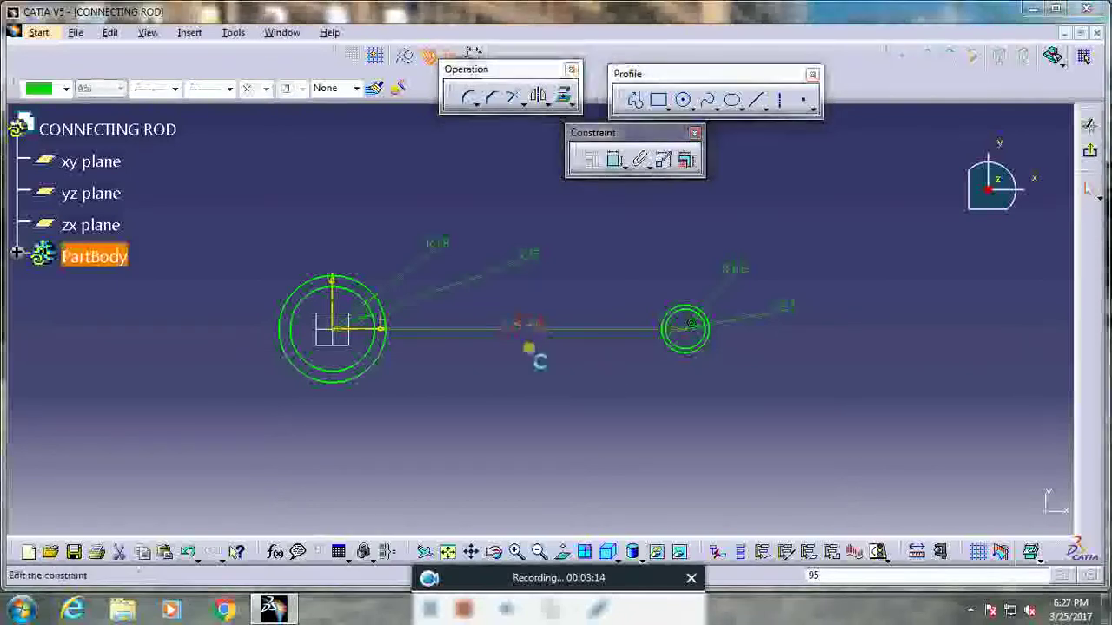
pyautogui.write('95')
pyautogui.press('Return')
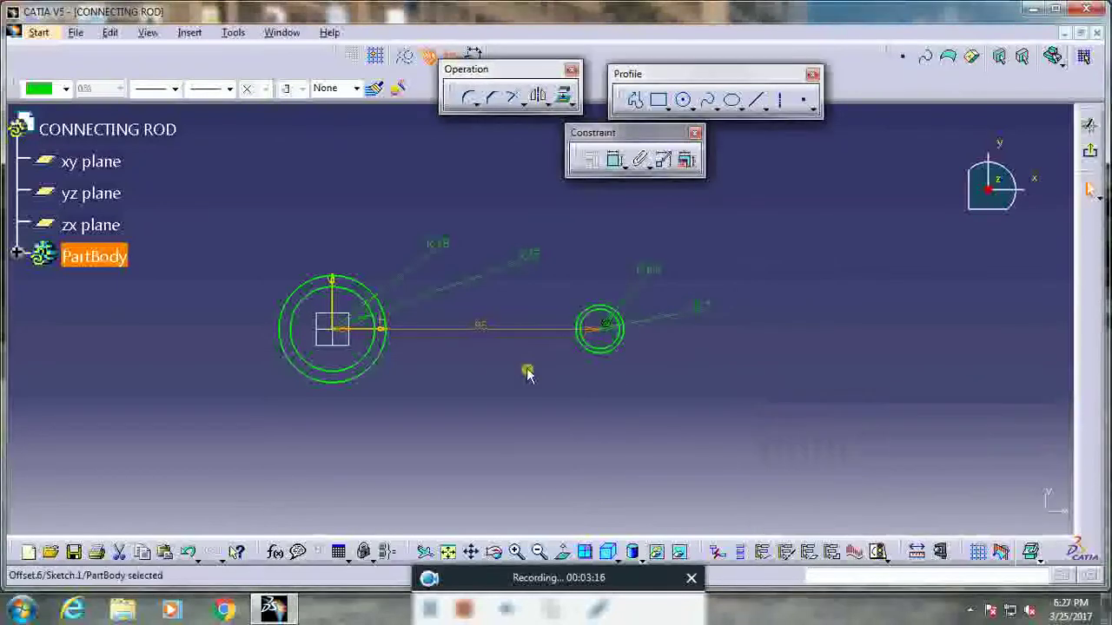
pyautogui.click(527, 373)
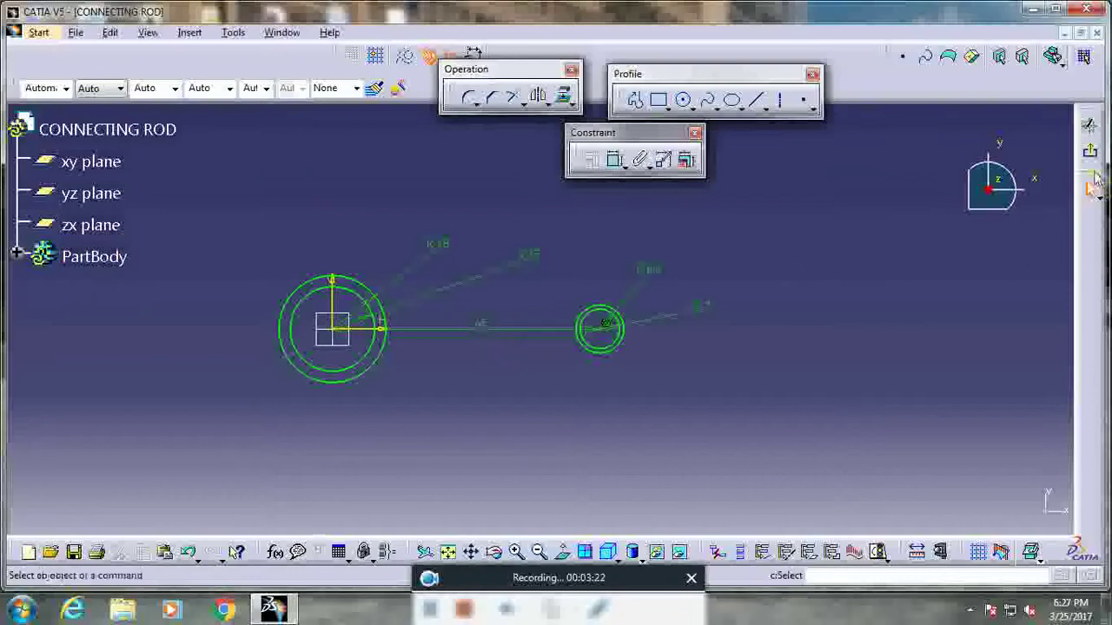
# Step: Exit the sketch and pad the circle profiles with a length of 7.5 mm and mirrored extent
pyautogui.click(1092, 154)
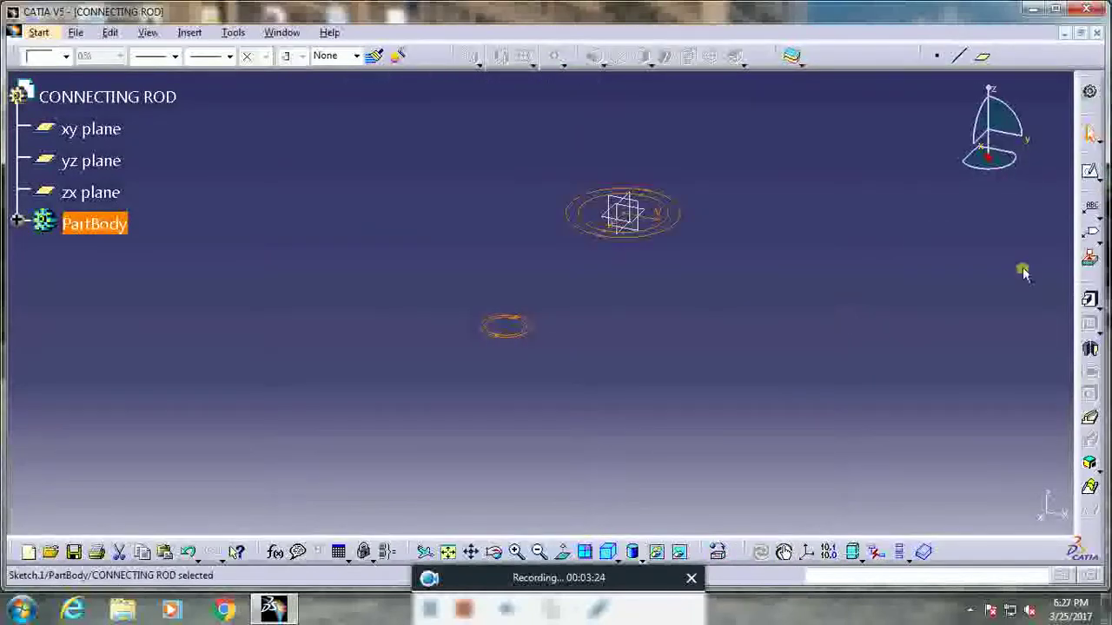
pyautogui.click(1090, 298)
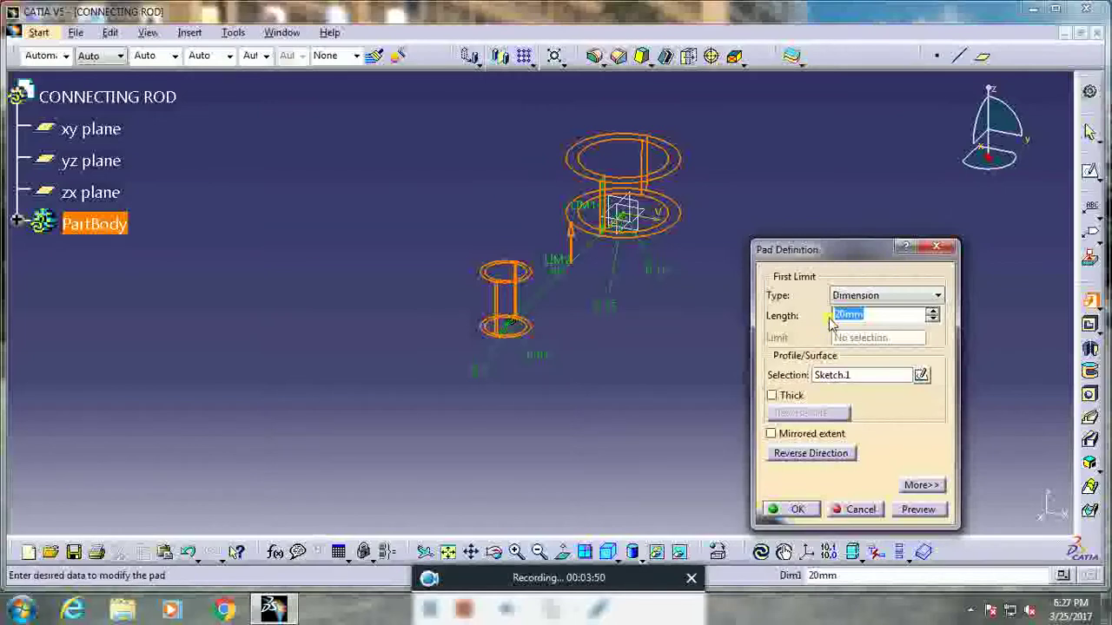
pyautogui.write('7.5')
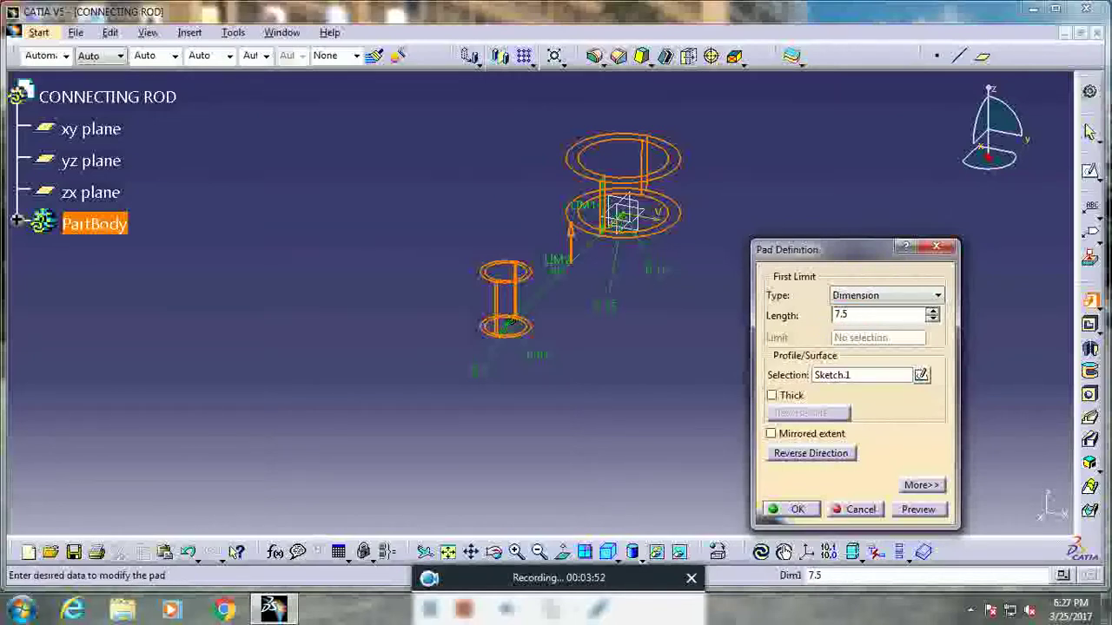
pyautogui.press('Return')
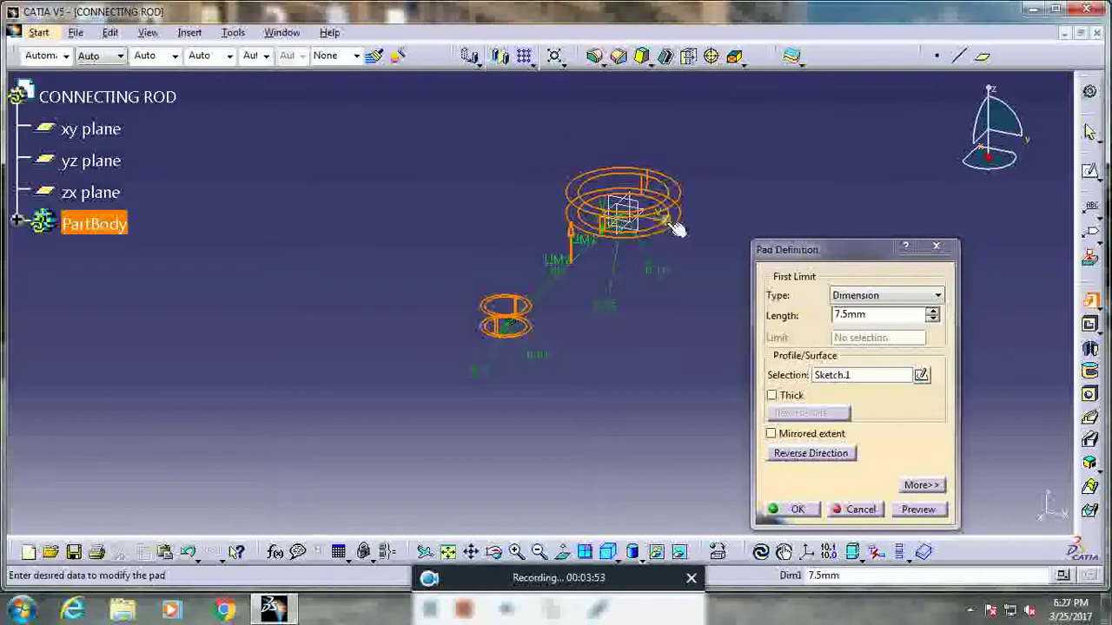
pyautogui.click(771, 435)
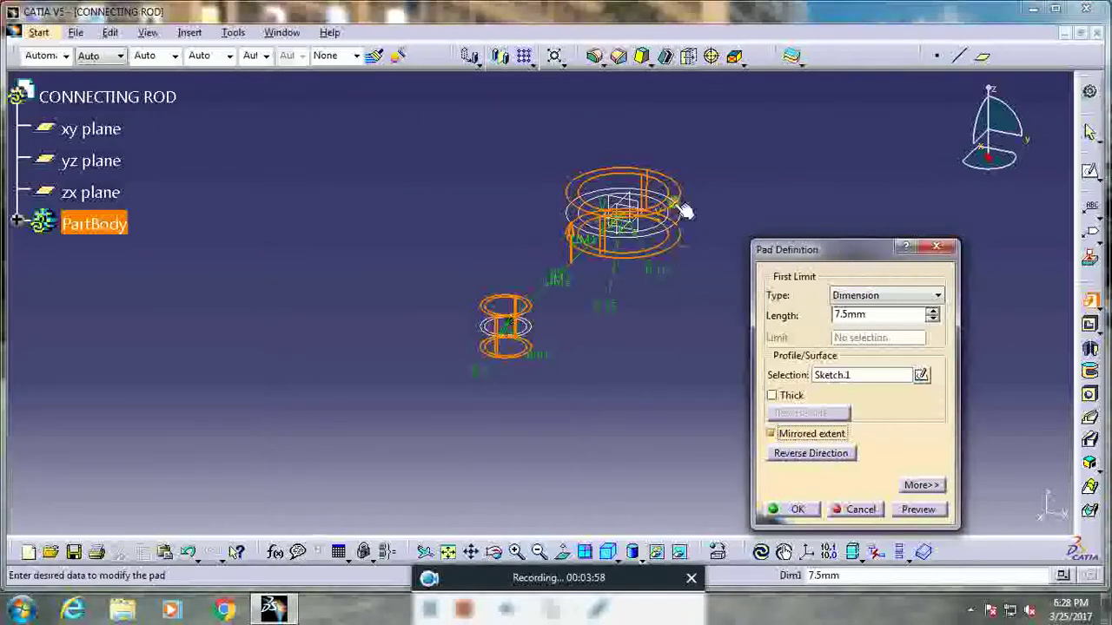
pyautogui.click(792, 509)
# Step: Start a new sketch on the yz plane through the centre of the big-end ring
pyautogui.moveTo(660, 396); pyautogui.dragTo(478, 366, button='middle')
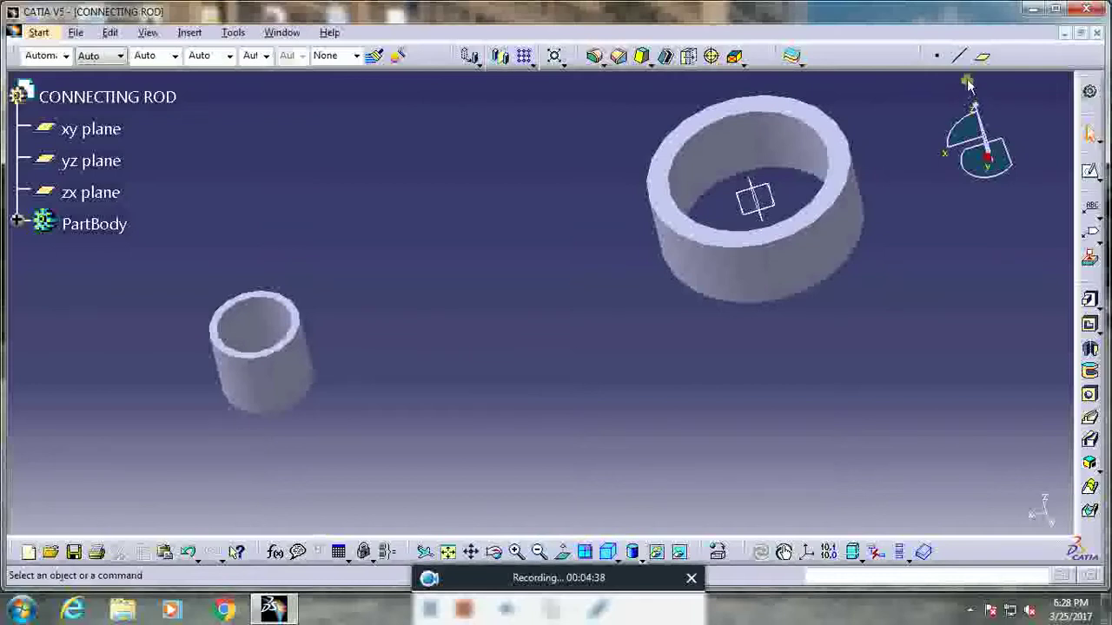
pyautogui.click(1089, 171)
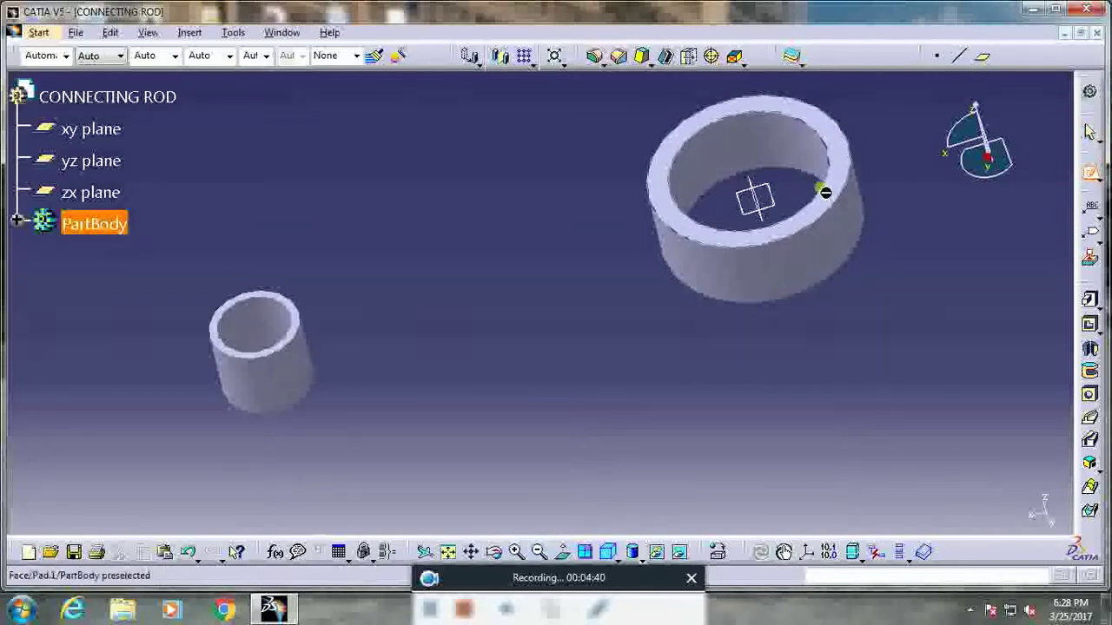
pyautogui.click(761, 185)
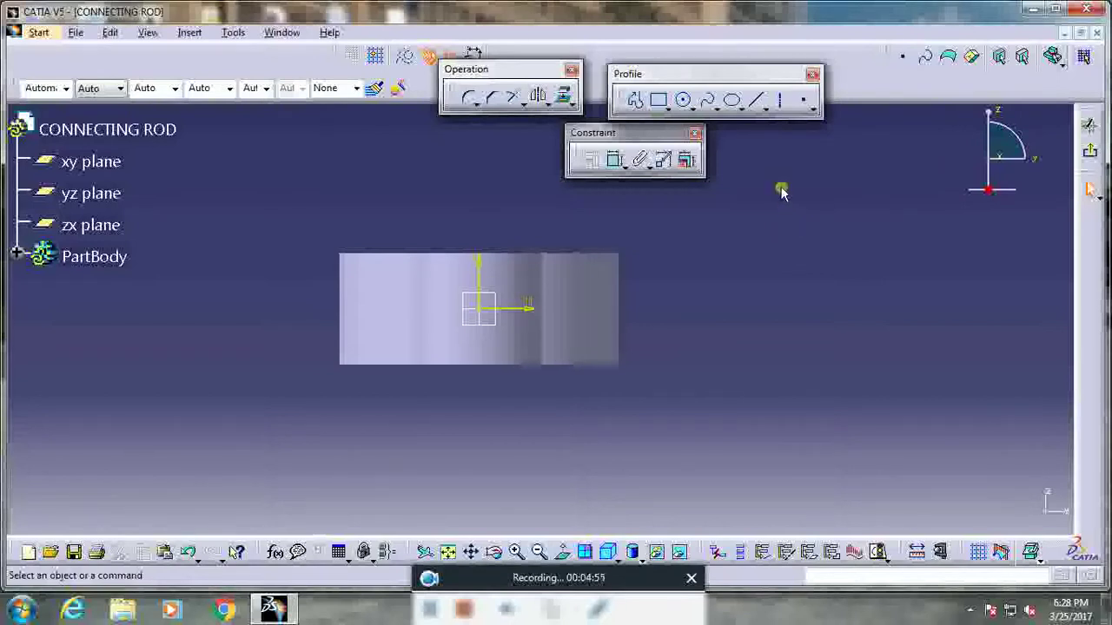
pyautogui.click(638, 101)
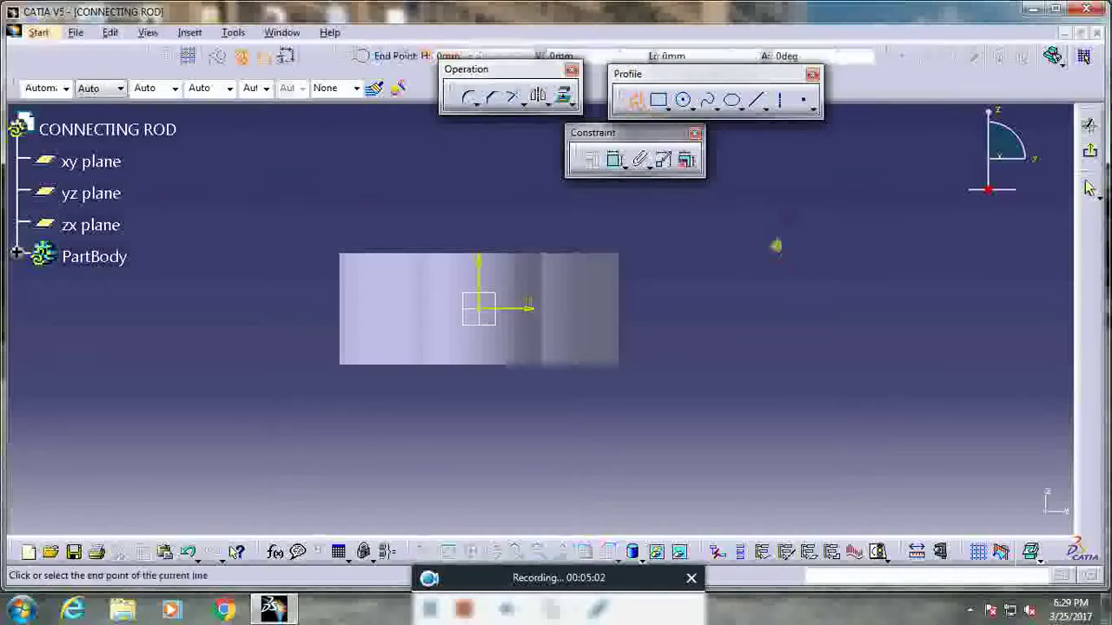
pyautogui.click(787, 242)
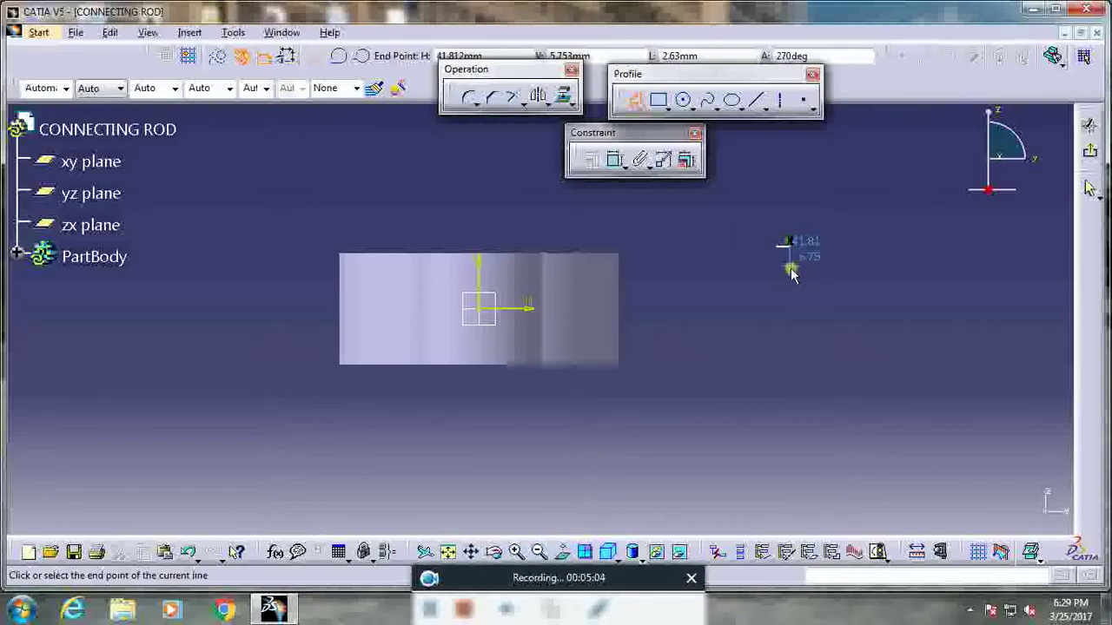
pyautogui.click(815, 267)
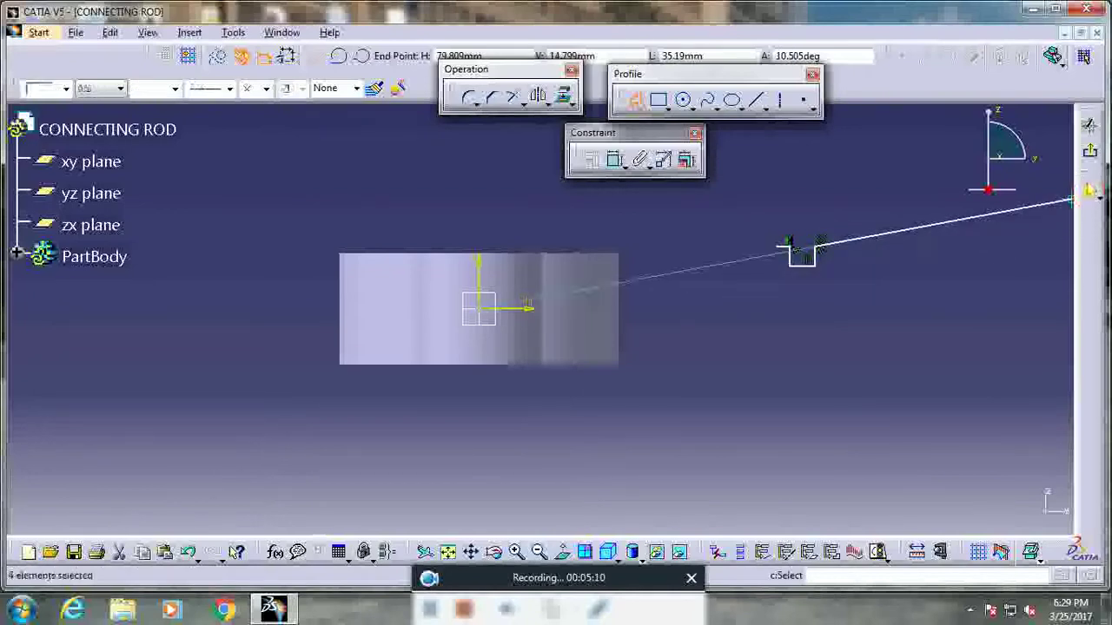
pyautogui.press('Escape')
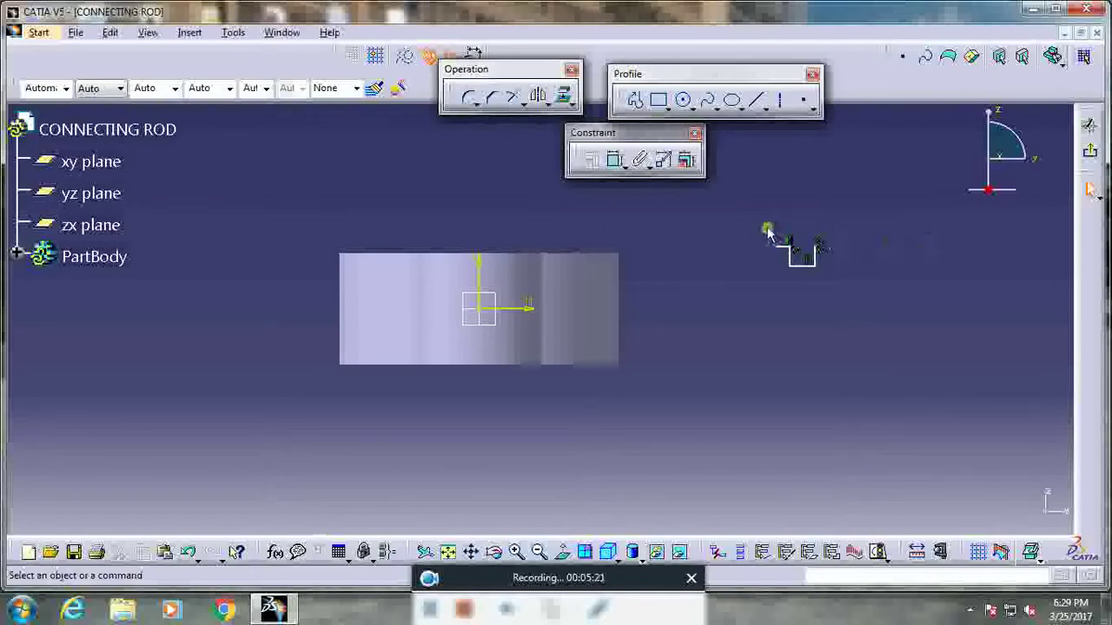
pyautogui.moveTo(764, 224); pyautogui.dragTo(860, 282)
pyautogui.press('Delete')
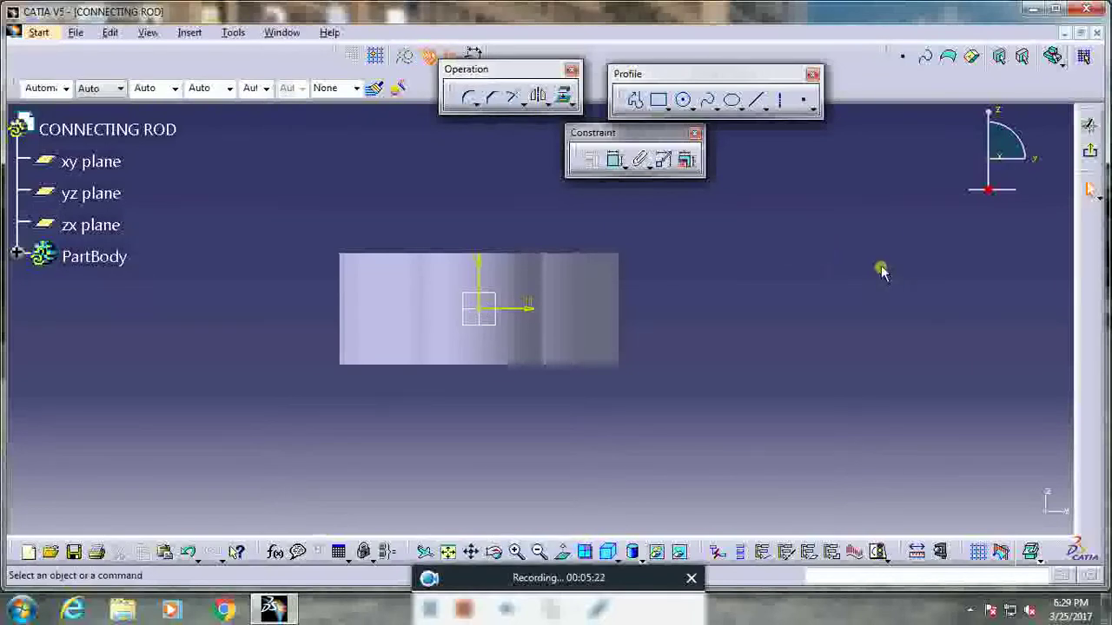
# Step: Draw a thin horizontal rectangle about 6 mm wide beside the big-end ring on the positive H side
pyautogui.click(658, 100)
pyautogui.click(761, 267)
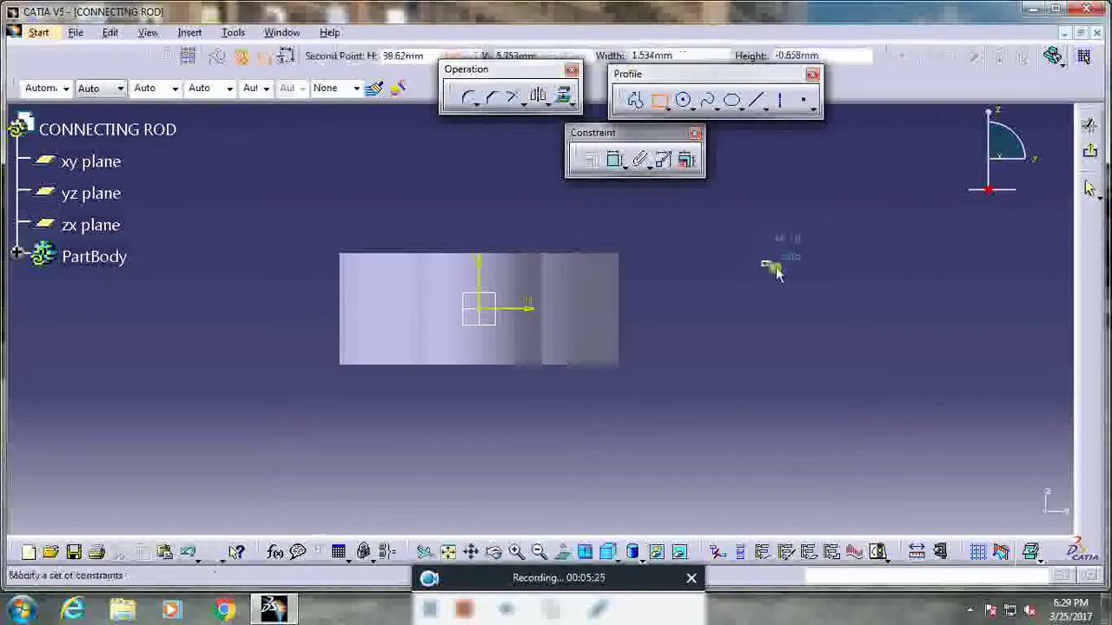
pyautogui.click(808, 257)
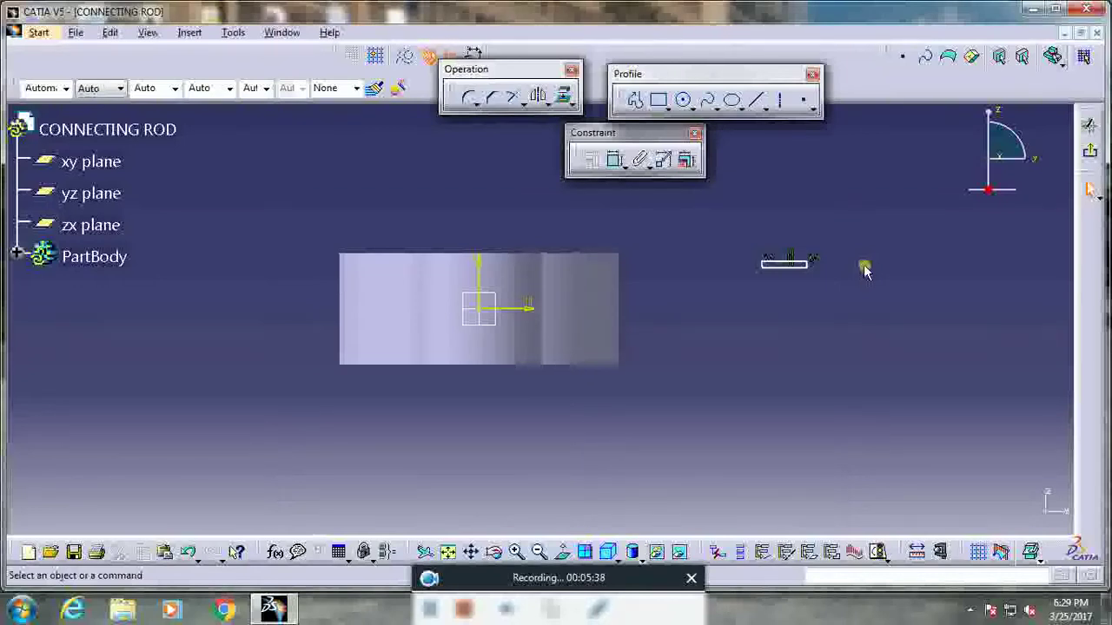
# Step: Dimension the thin rectangle's horizontal edge and set its length to 12 mm
pyautogui.click(614, 159)
pyautogui.click(779, 259)
pyautogui.click(787, 223)
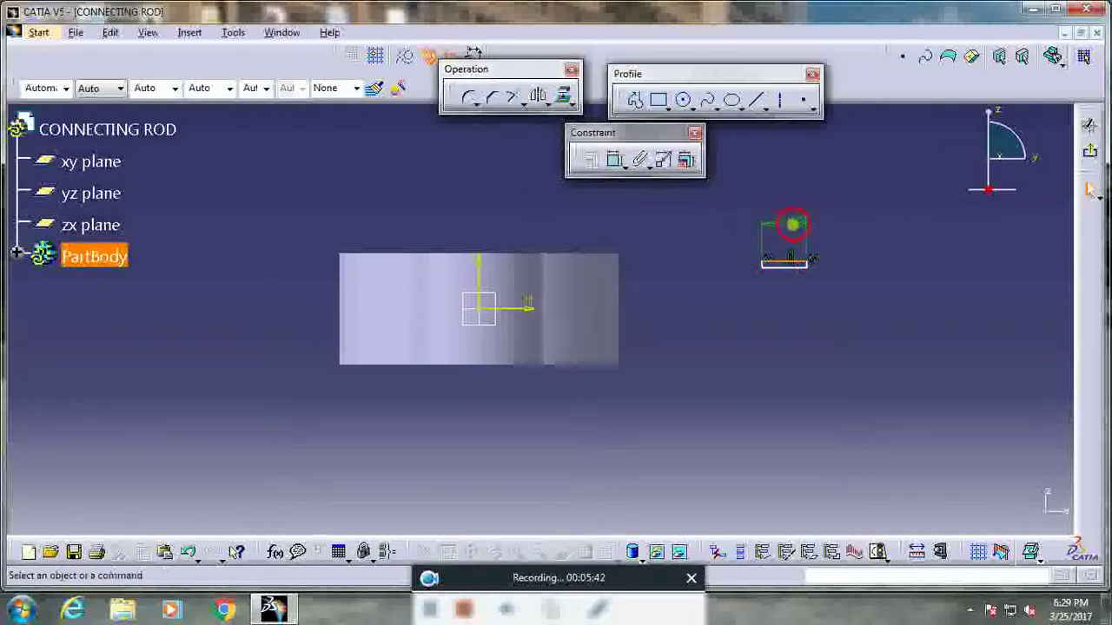
pyautogui.doubleClick(792, 222)
pyautogui.write('16')
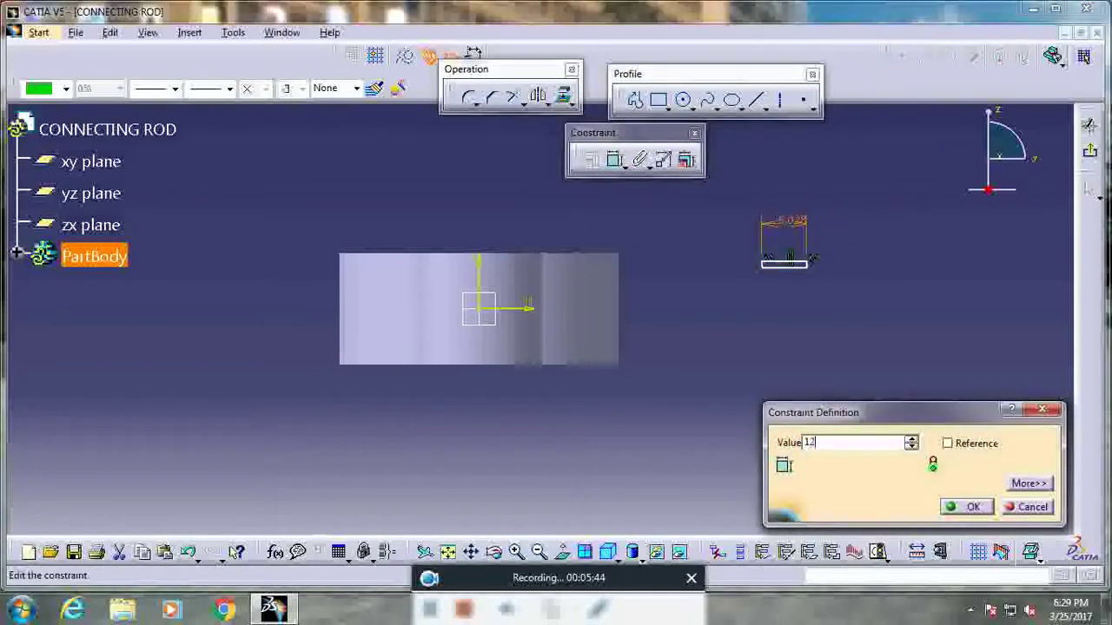
pyautogui.press('Return')
pyautogui.click(915, 238)
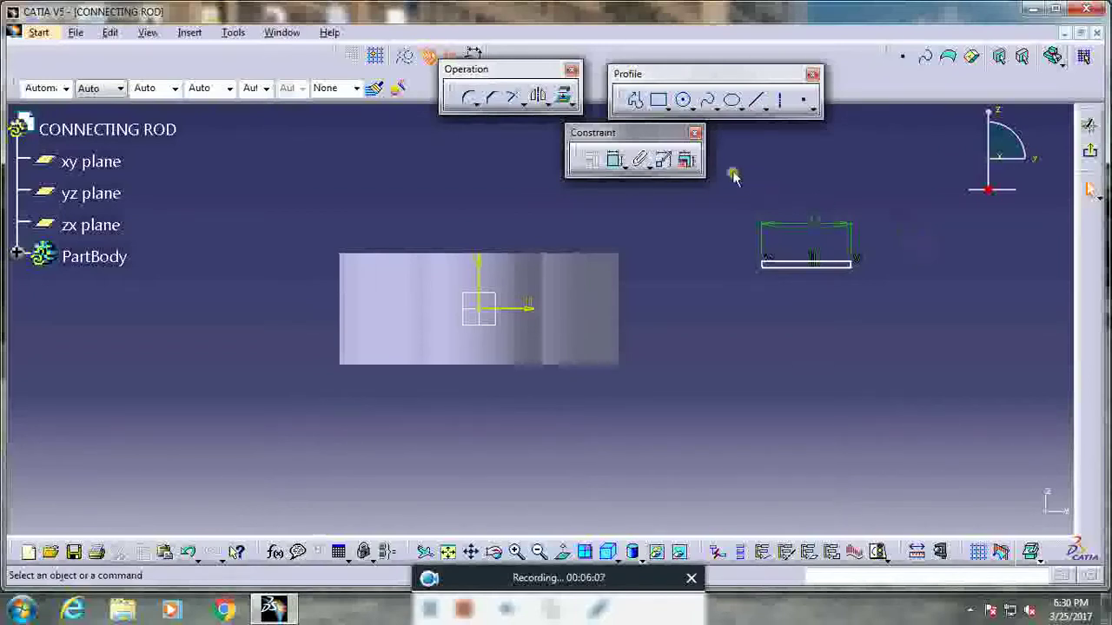
# Step: Draw a narrow upright rectangle about 0.7 mm wide crossing the horizontal rectangle, aligned with its end nearest the big-end ring
pyautogui.click(657, 100)
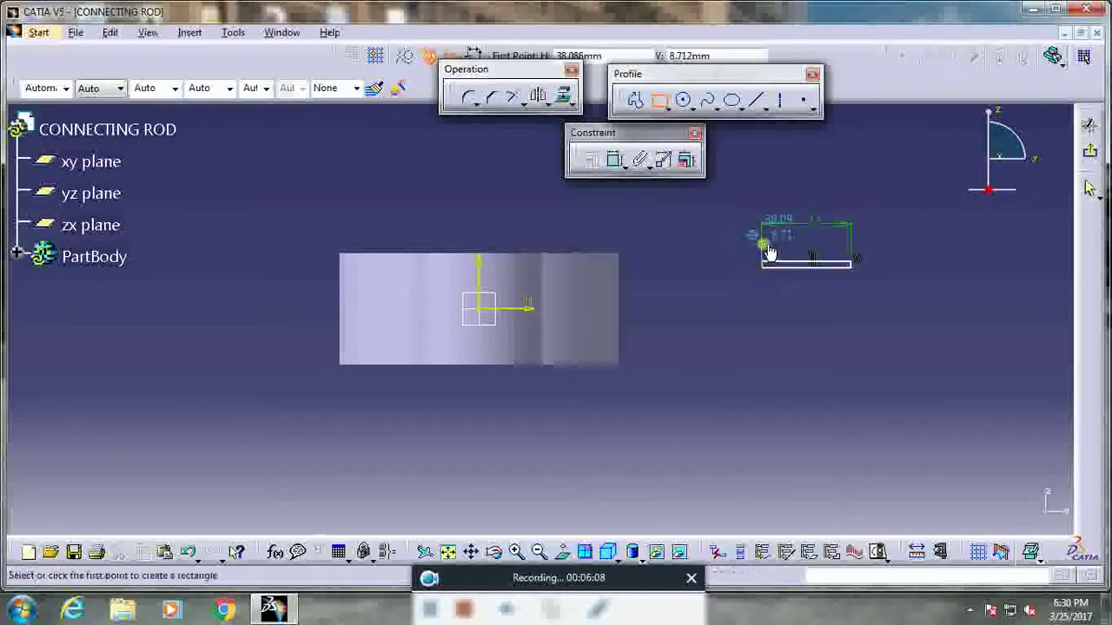
pyautogui.moveTo(745, 265)
pyautogui.mouseDown(button='middle')
pyautogui.moveTo(670, 315)
pyautogui.moveTo(665, 248)
pyautogui.mouseUp(button='middle')
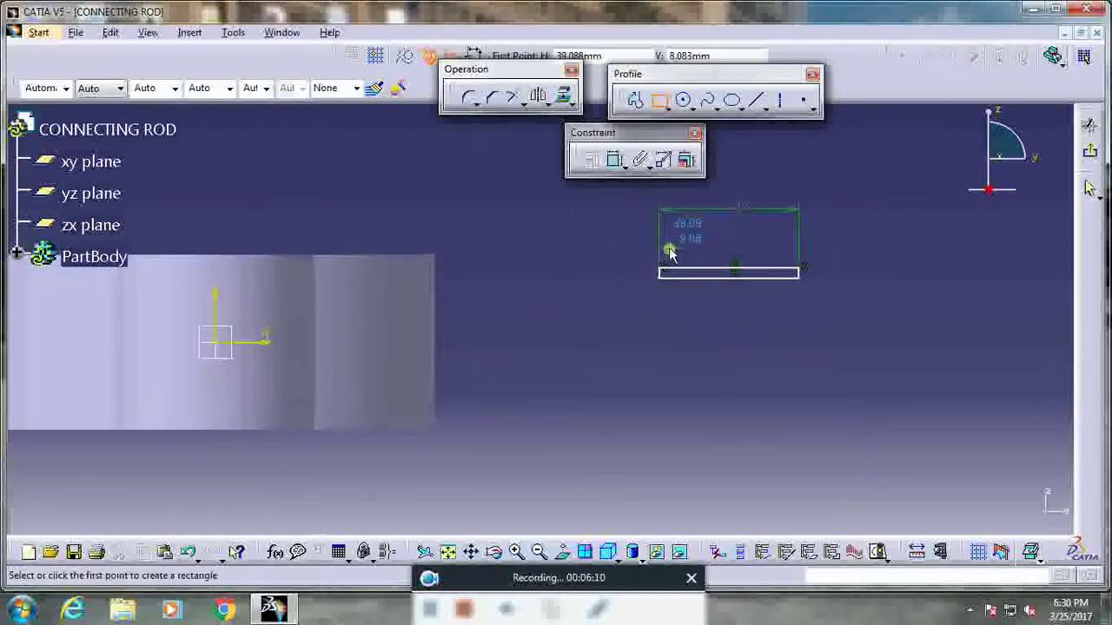
pyautogui.click(660, 247)
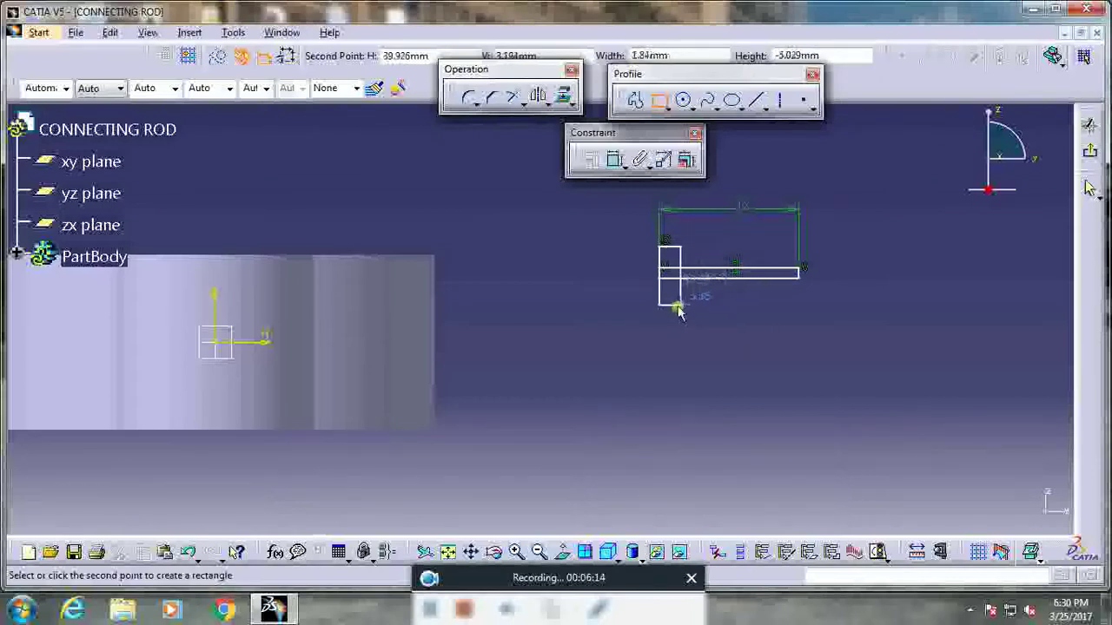
pyautogui.click(668, 308)
pyautogui.click(711, 325)
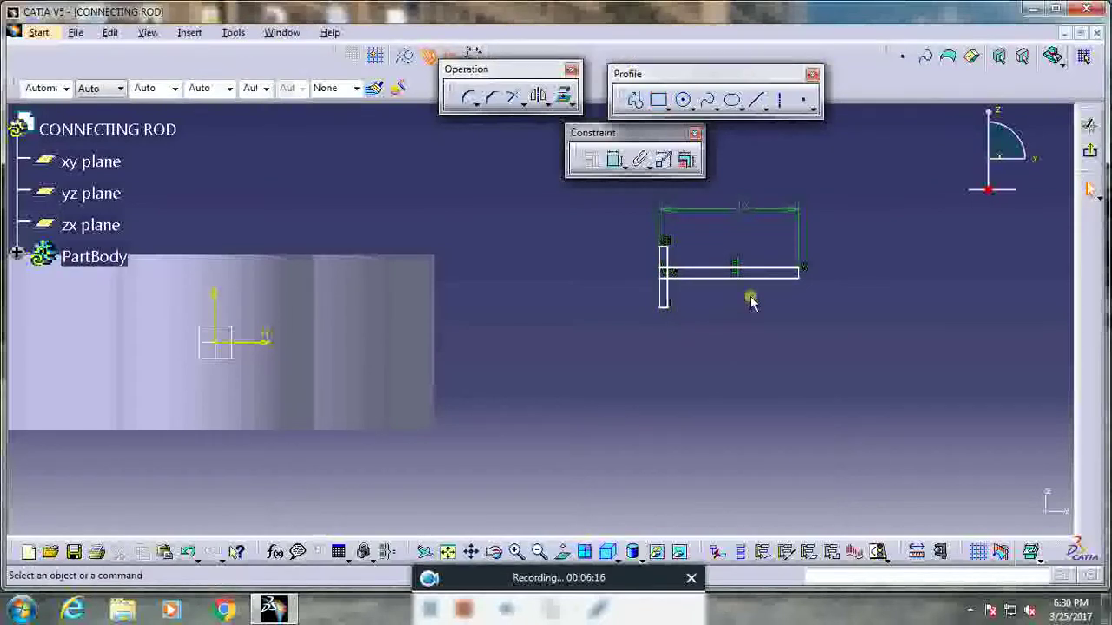
# Step: Dimension the upright rectangle's upper edge and set its width to 2 mm
pyautogui.click(617, 158)
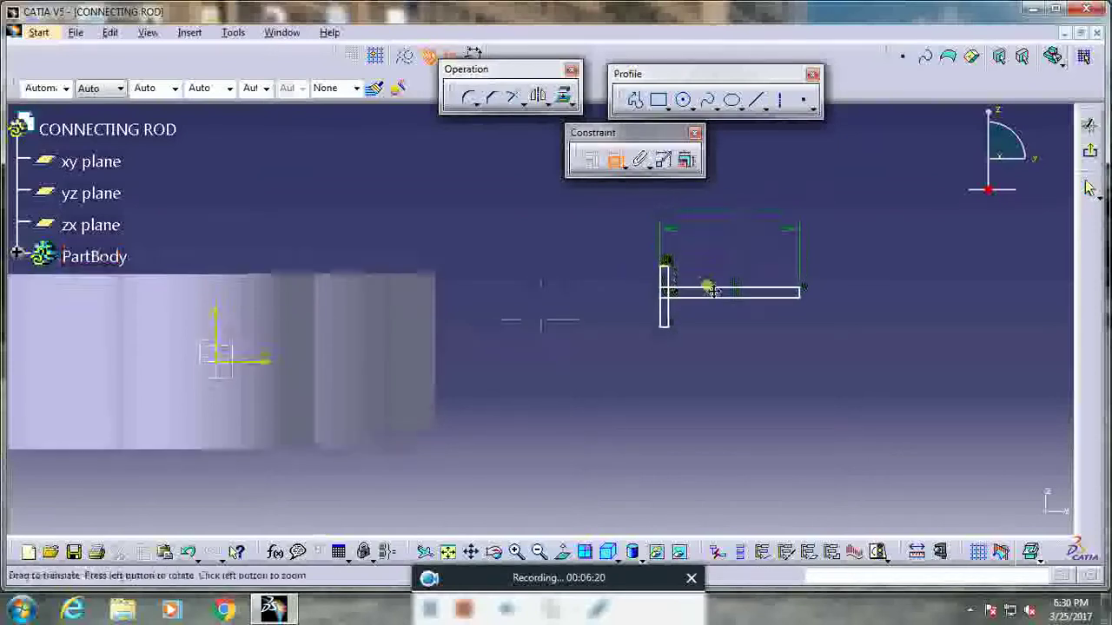
pyautogui.moveTo(541, 307); pyautogui.dragTo(726, 227, button='middle')
pyautogui.click(752, 252)
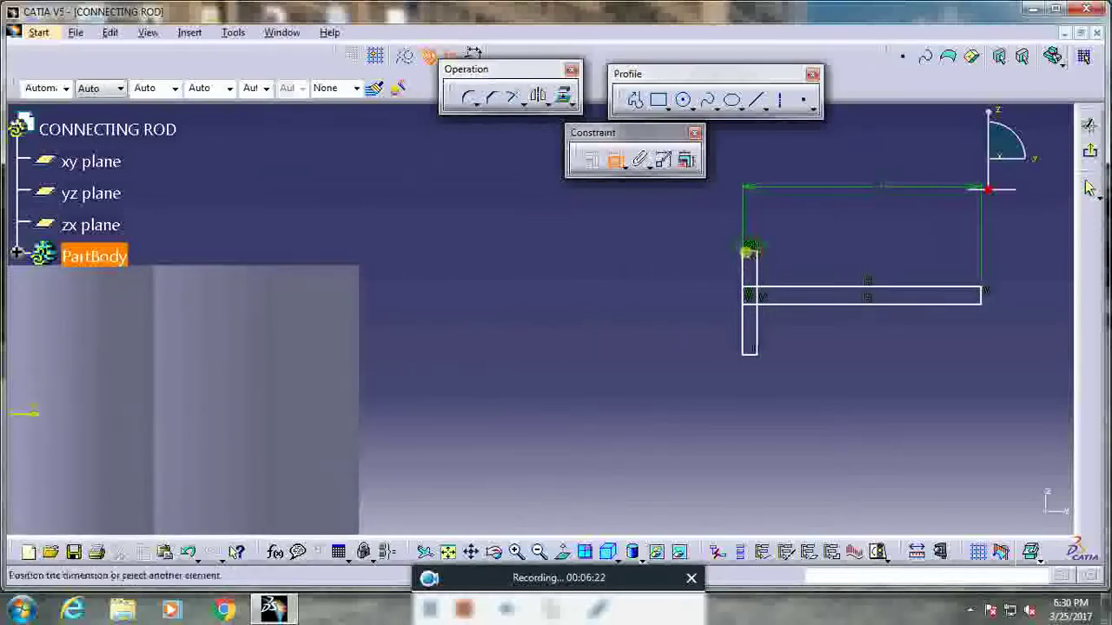
pyautogui.click(820, 251)
pyautogui.doubleClick(816, 243)
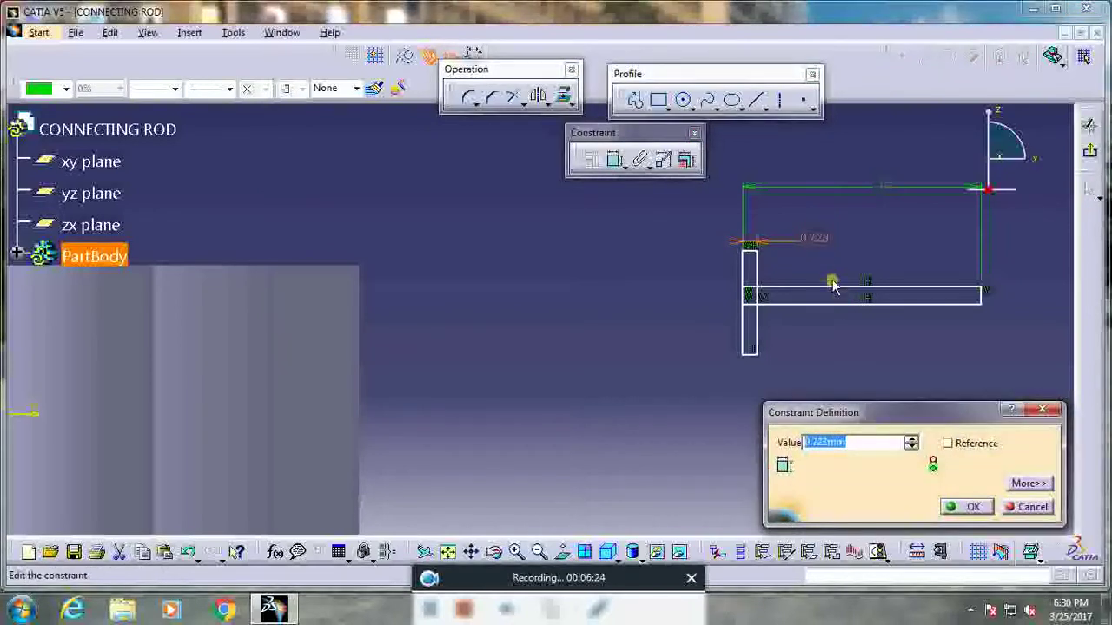
pyautogui.write('2')
pyautogui.press('Return')
pyautogui.click(824, 362)
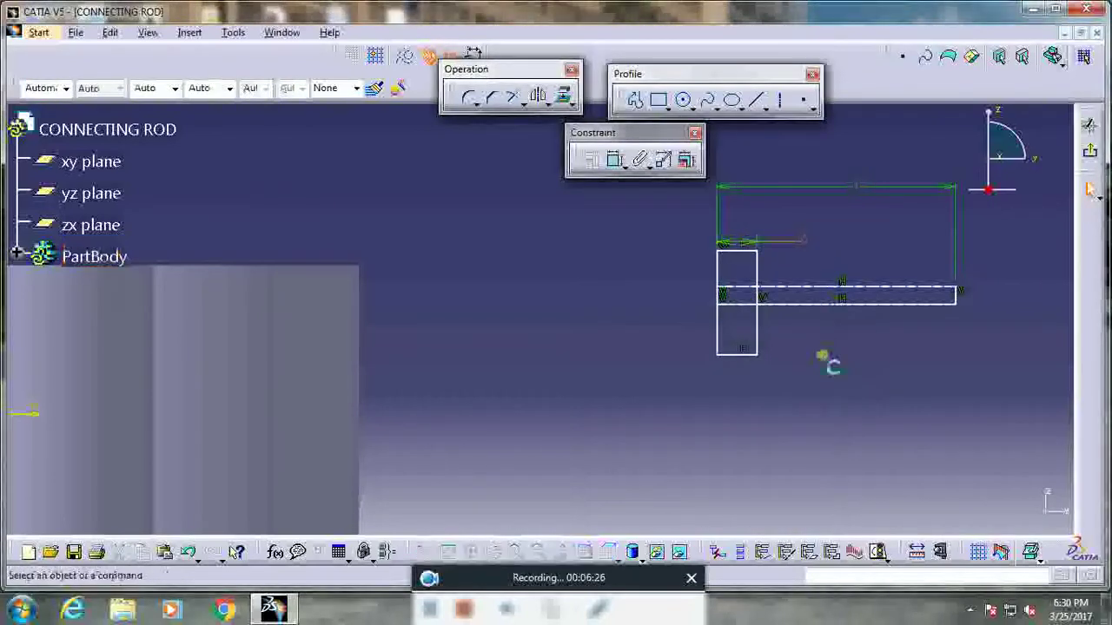
# Step: Dimension the upright rectangle's vertical edge and set its height to 8 mm
pyautogui.moveTo(823, 363); pyautogui.dragTo(689, 362, button='middle')
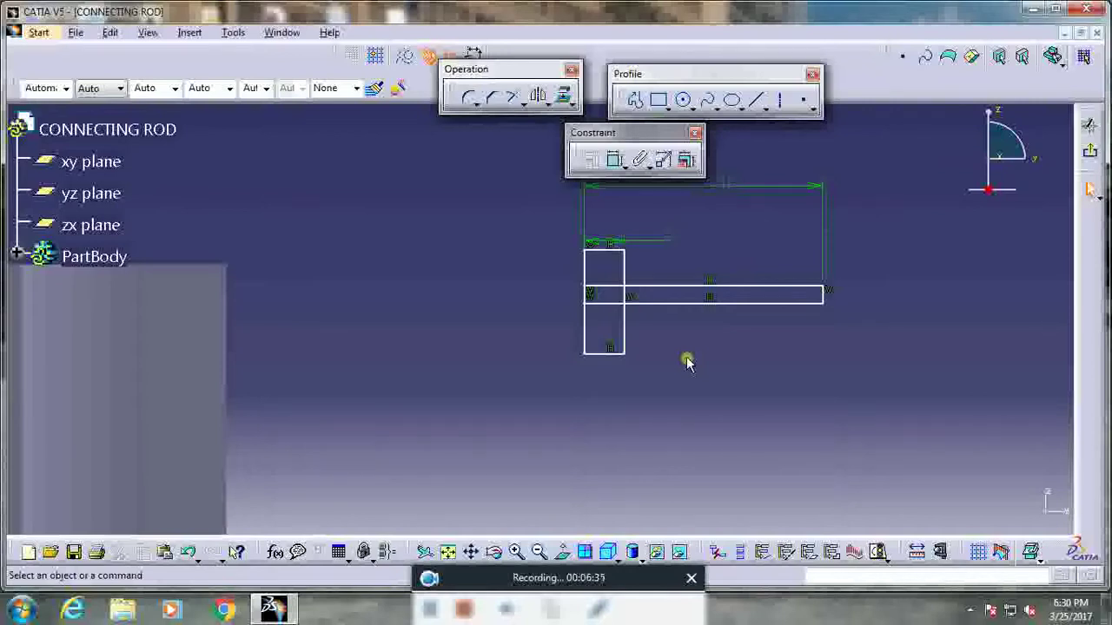
pyautogui.click(615, 159)
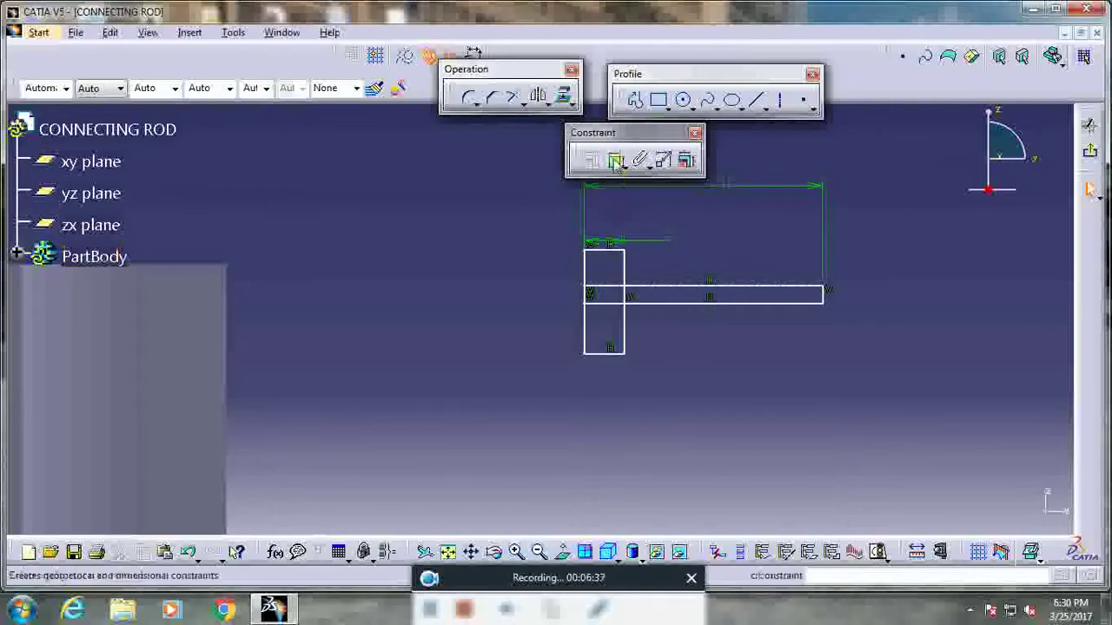
pyautogui.click(589, 282)
pyautogui.click(531, 281)
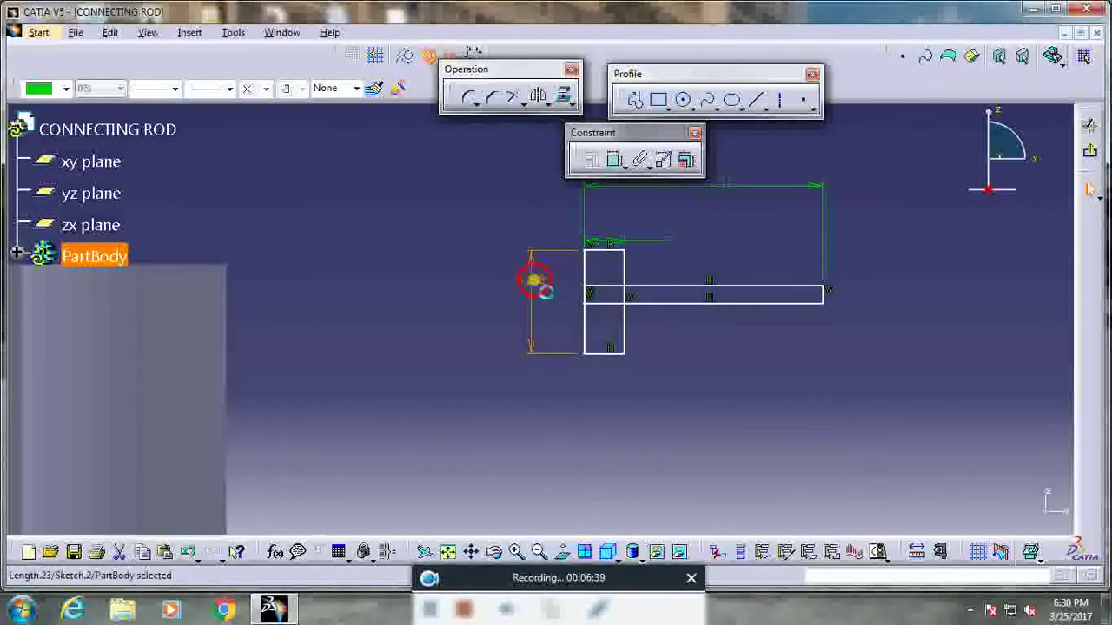
pyautogui.doubleClick(533, 280)
pyautogui.write('8')
pyautogui.press('Return')
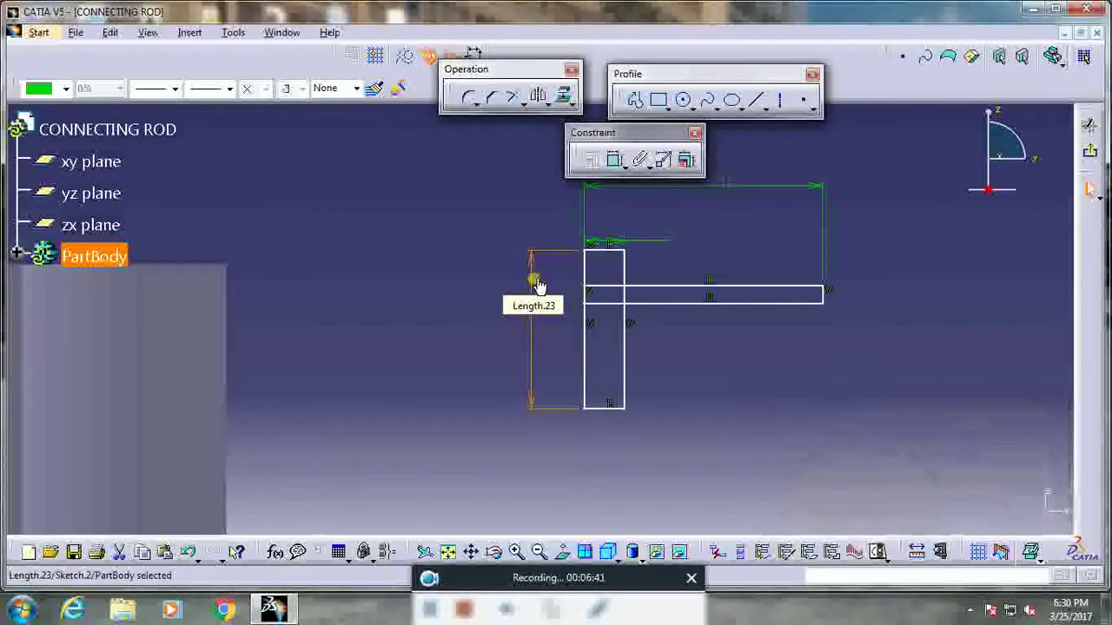
pyautogui.click(440, 320)
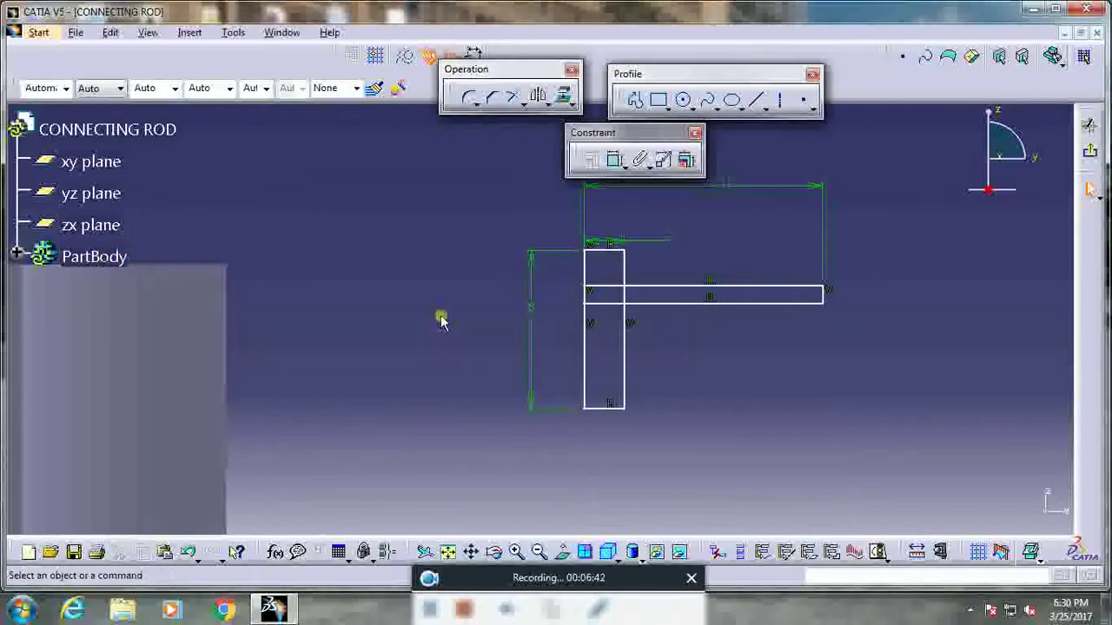
pyautogui.click(615, 160)
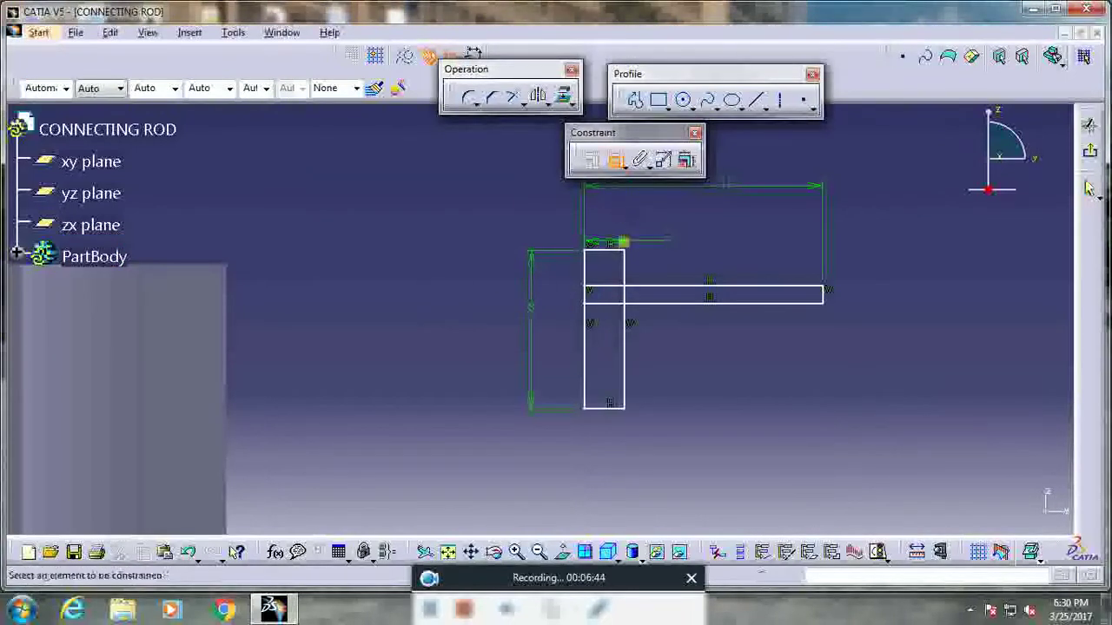
pyautogui.click(615, 254)
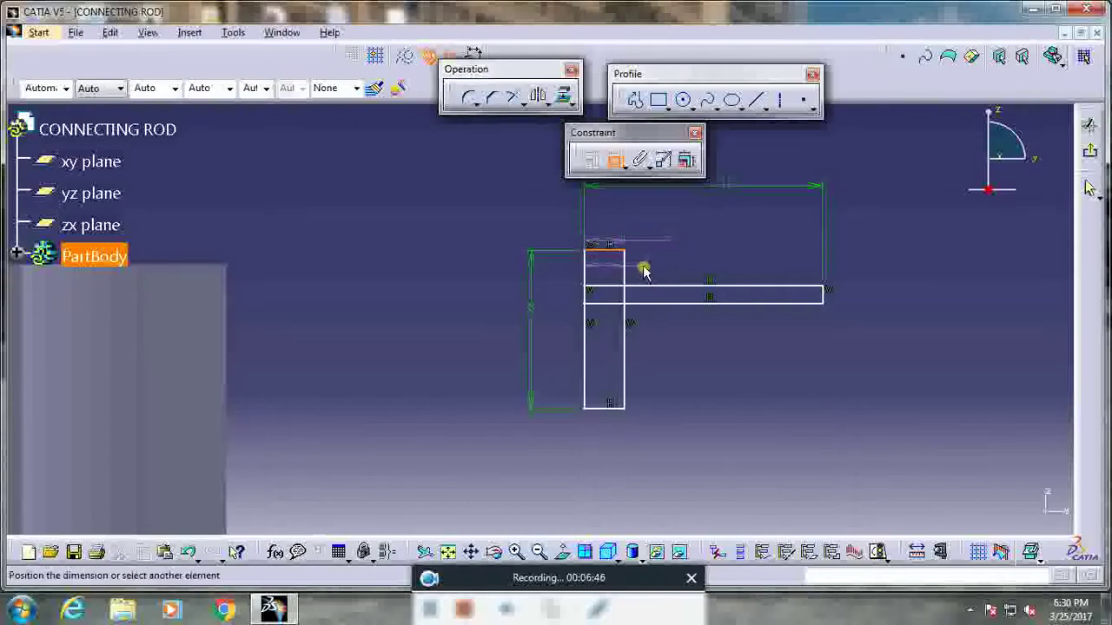
pyautogui.click(643, 266)
pyautogui.click(615, 160)
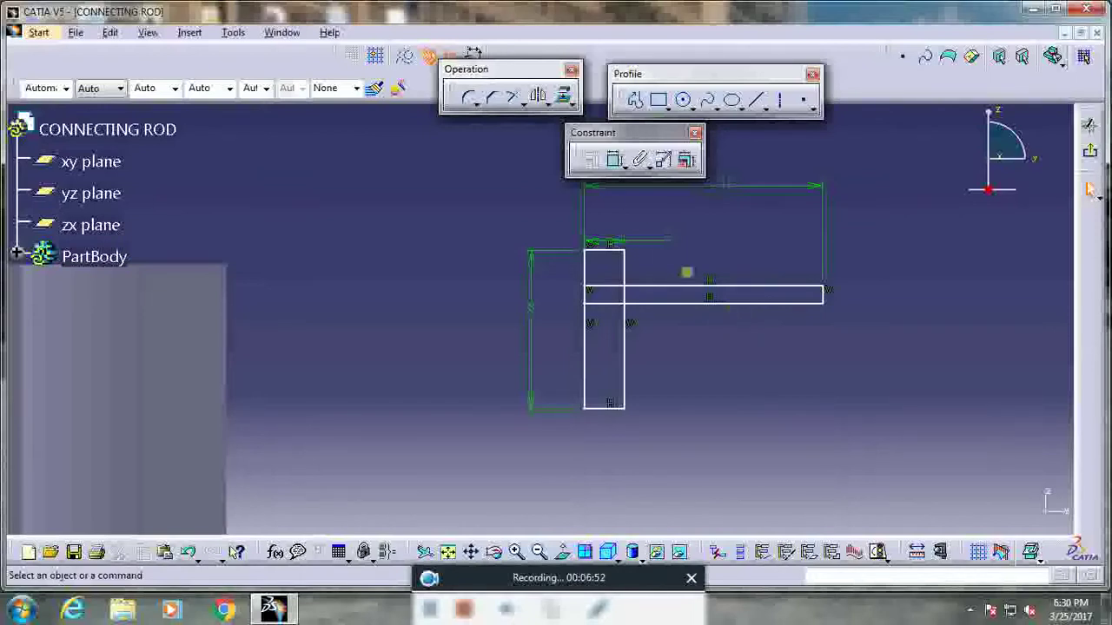
# Step: Dimension the horizontal rectangle's outer vertical edge and set its height to 4 mm
pyautogui.click(615, 159)
pyautogui.click(823, 296)
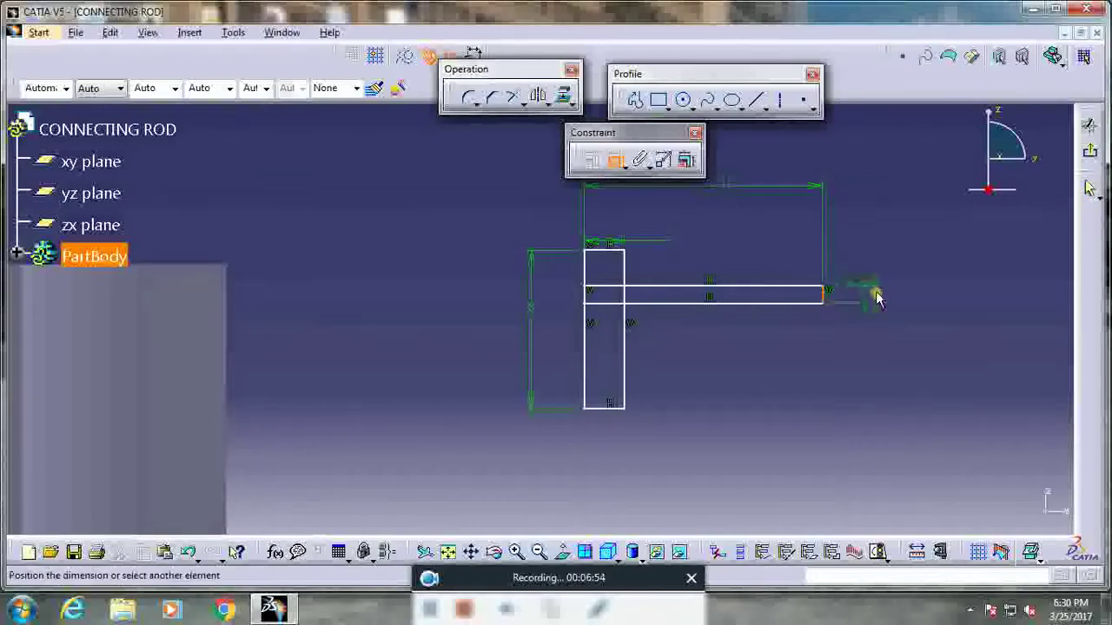
pyautogui.click(895, 274)
pyautogui.doubleClick(903, 269)
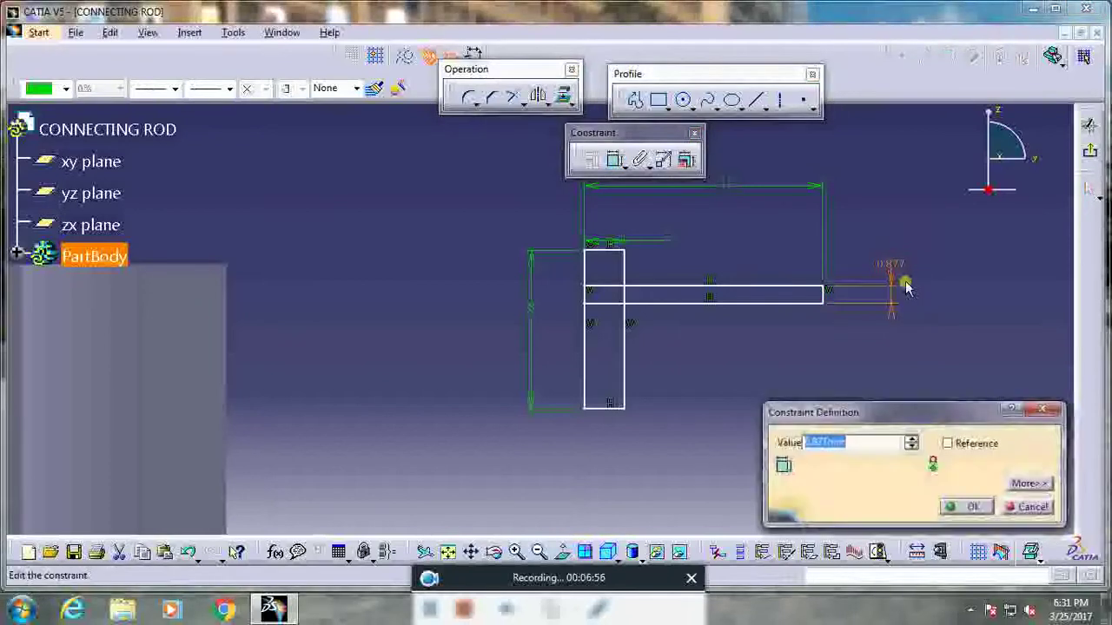
pyautogui.write('4')
pyautogui.press('Return')
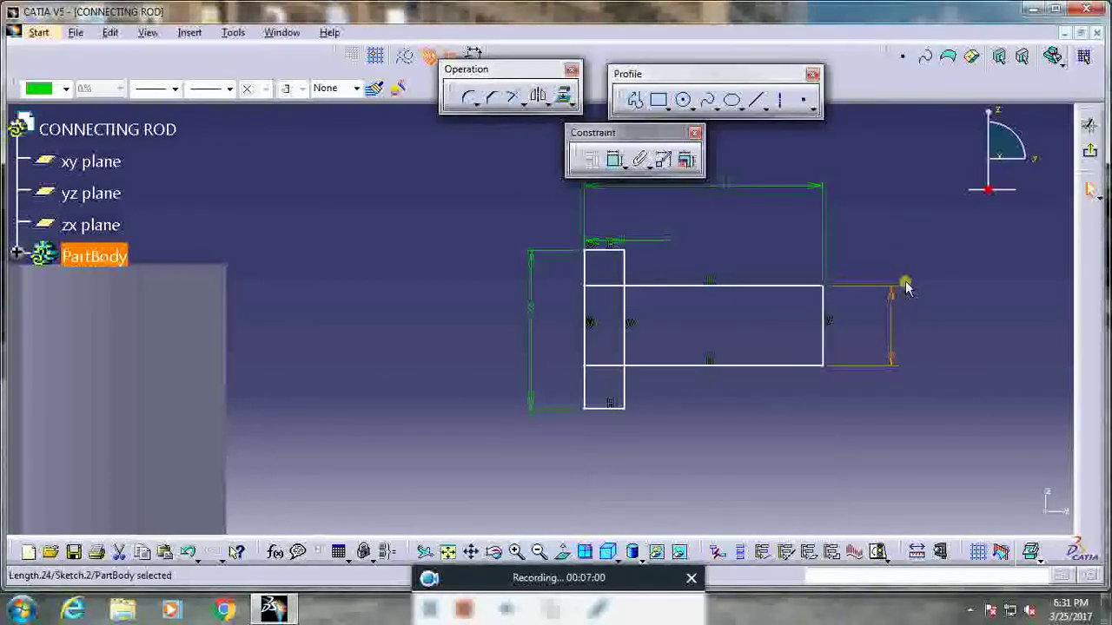
pyautogui.click(907, 287)
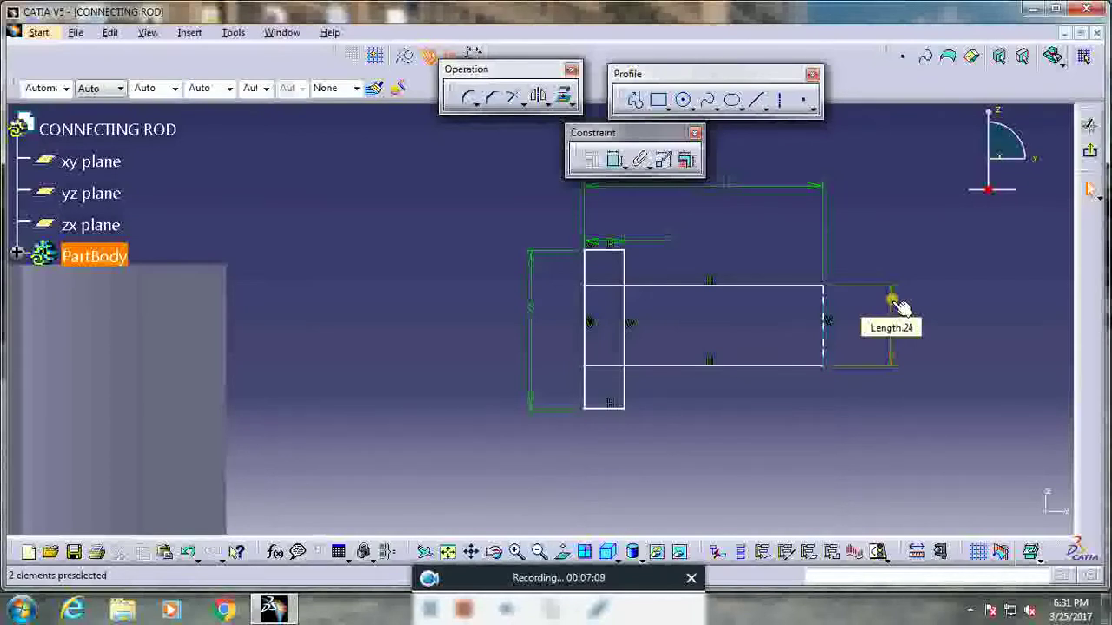
pyautogui.click(891, 283)
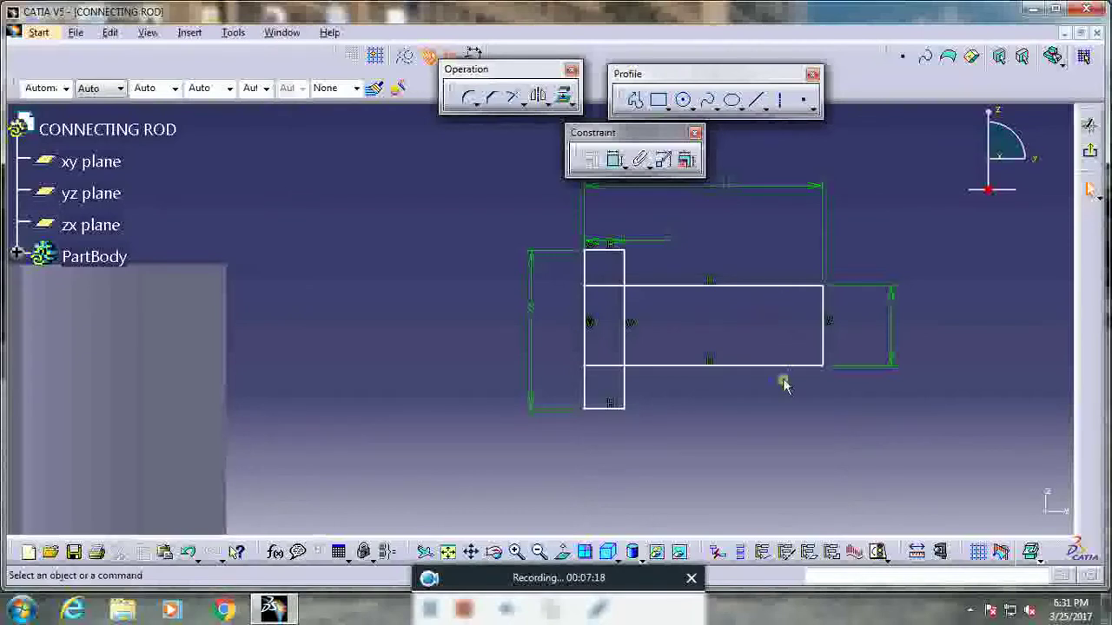
# Step: Dimension the distance between the upper edges of the upright and horizontal rectangles and set it to 2 mm
pyautogui.click(614, 159)
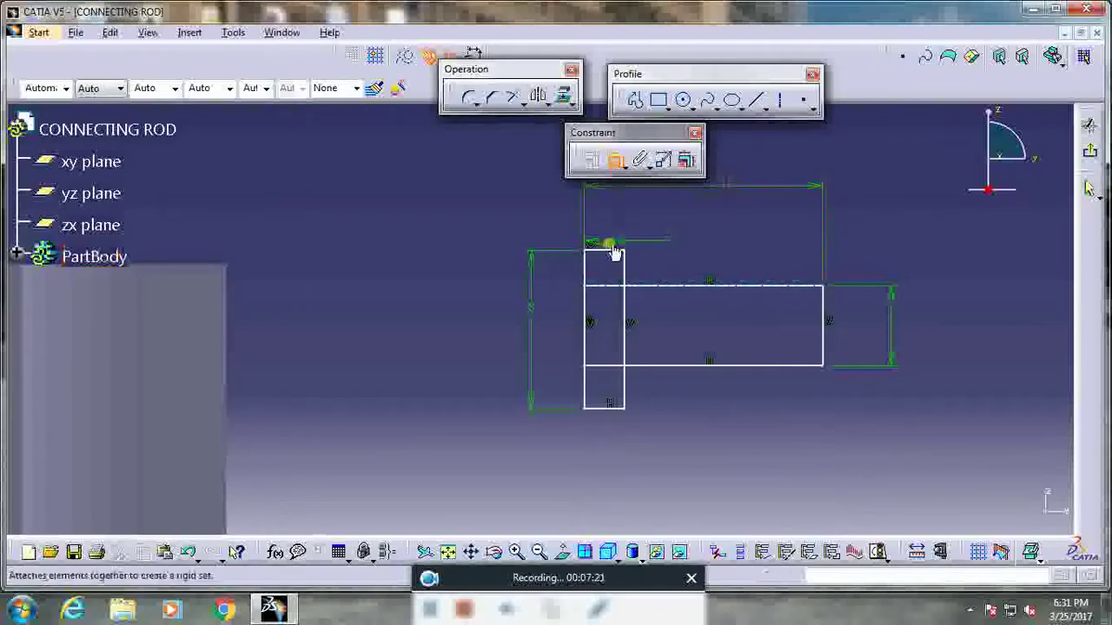
pyautogui.click(641, 286)
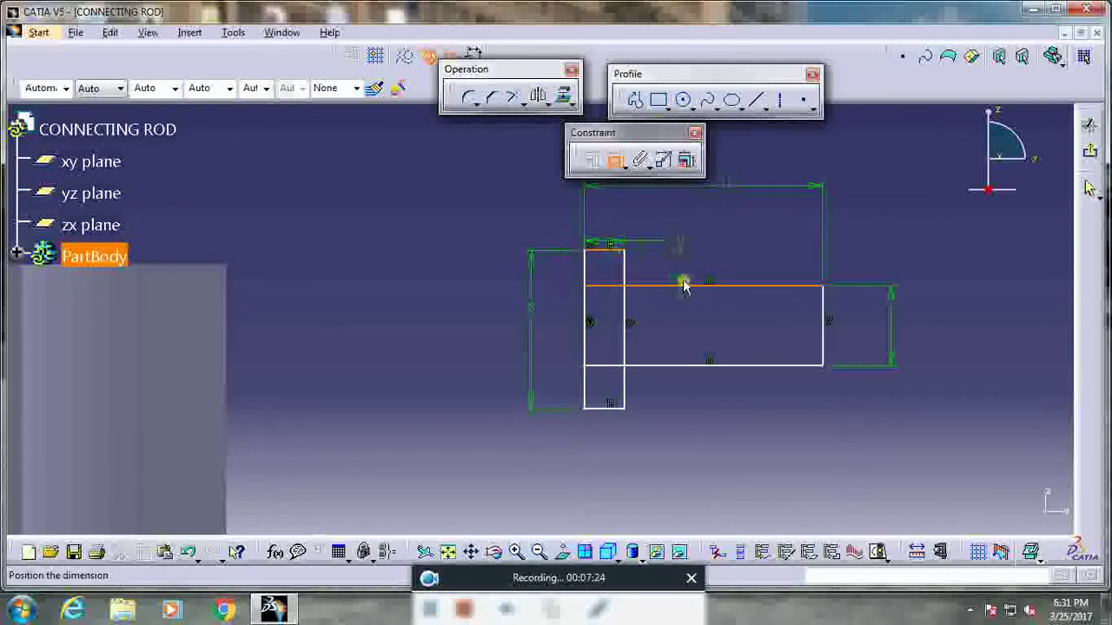
pyautogui.click(695, 273)
pyautogui.doubleClick(702, 275)
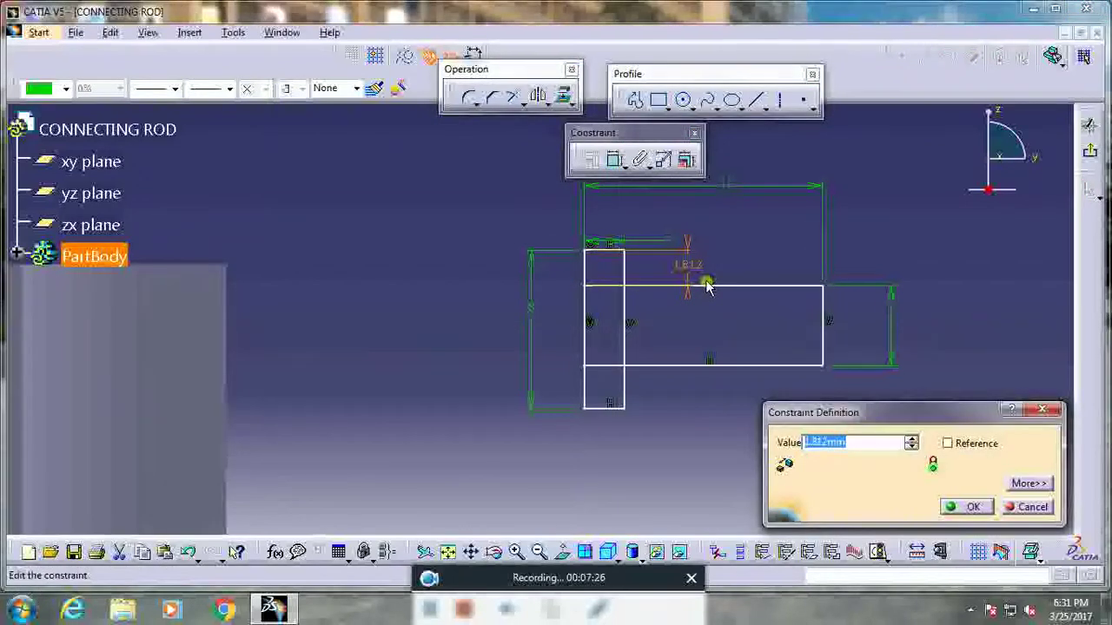
pyautogui.write('2')
pyautogui.press('Return')
pyautogui.click(726, 256)
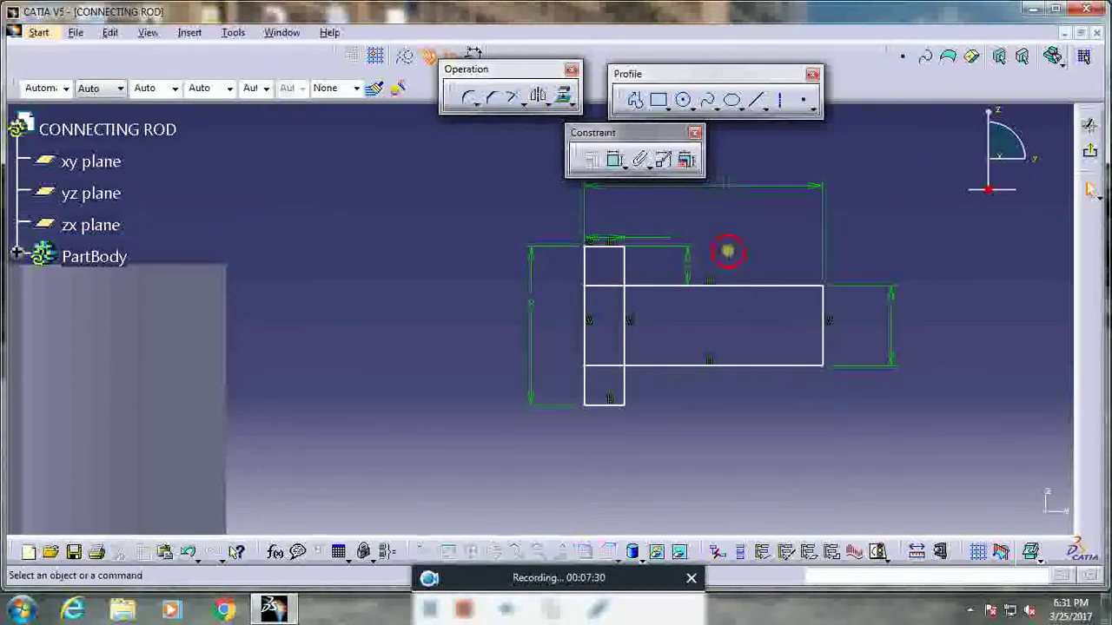
# Step: Draw a short vertical line downward from the midpoint of the horizontal rectangle's upper edge
pyautogui.click(754, 101)
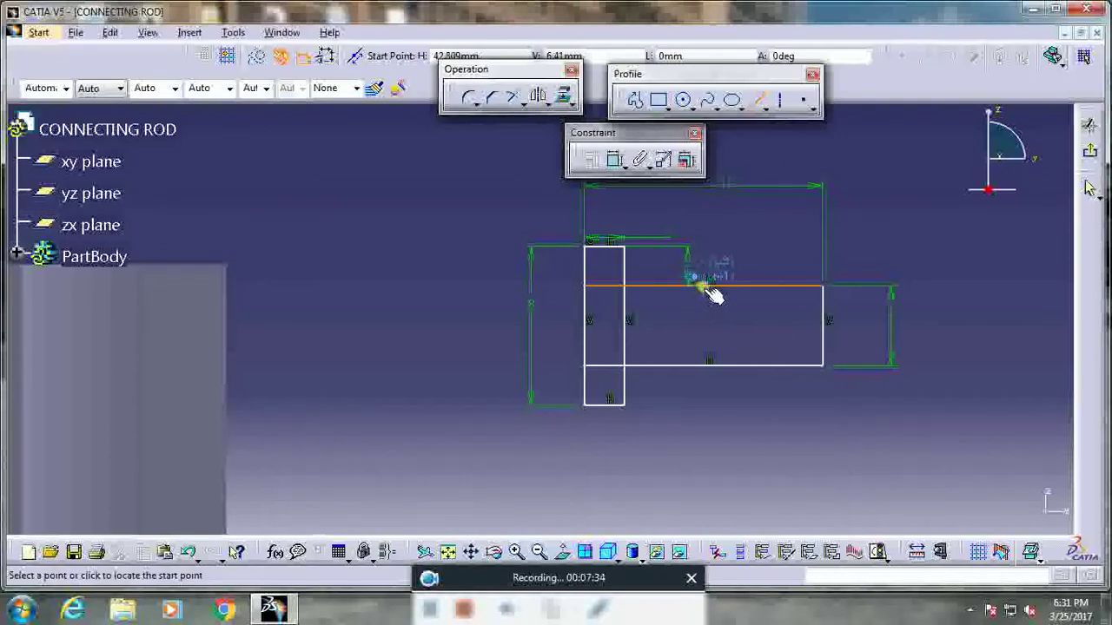
pyautogui.click(706, 288)
pyautogui.click(704, 331)
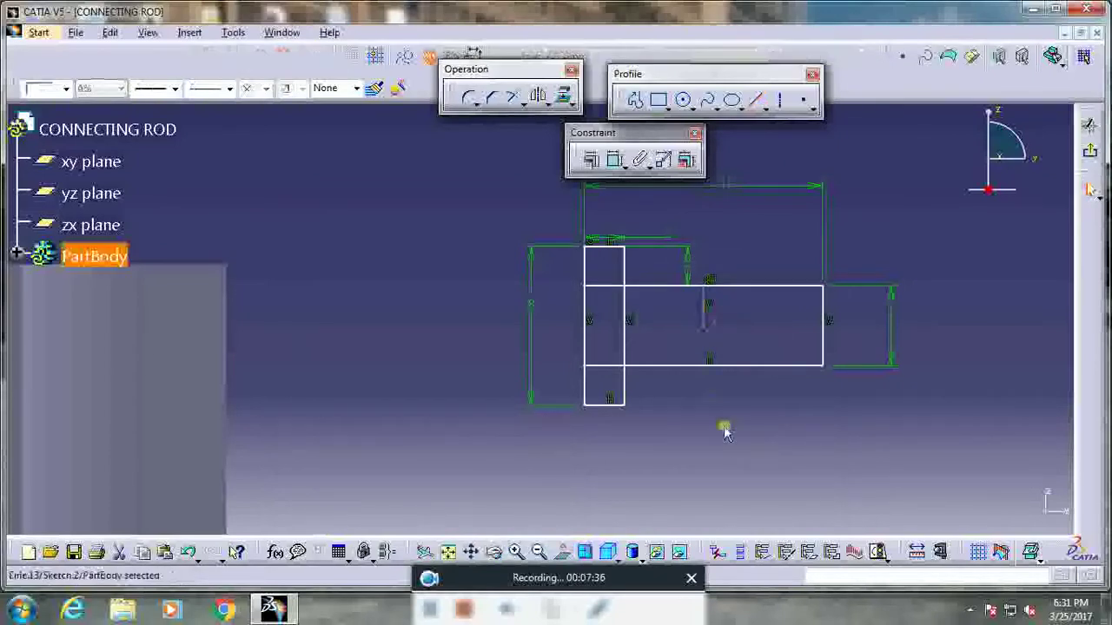
# Step: Mirror all four edges of the upright rectangle about the short vertical centre line
pyautogui.click(606, 248)
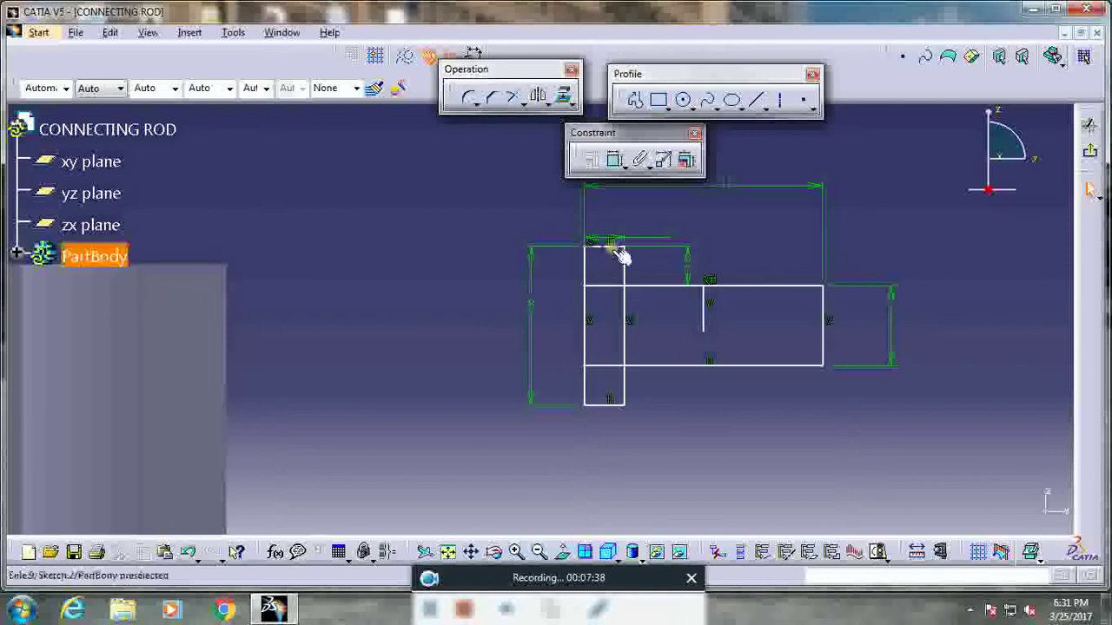
pyautogui.click(596, 260)
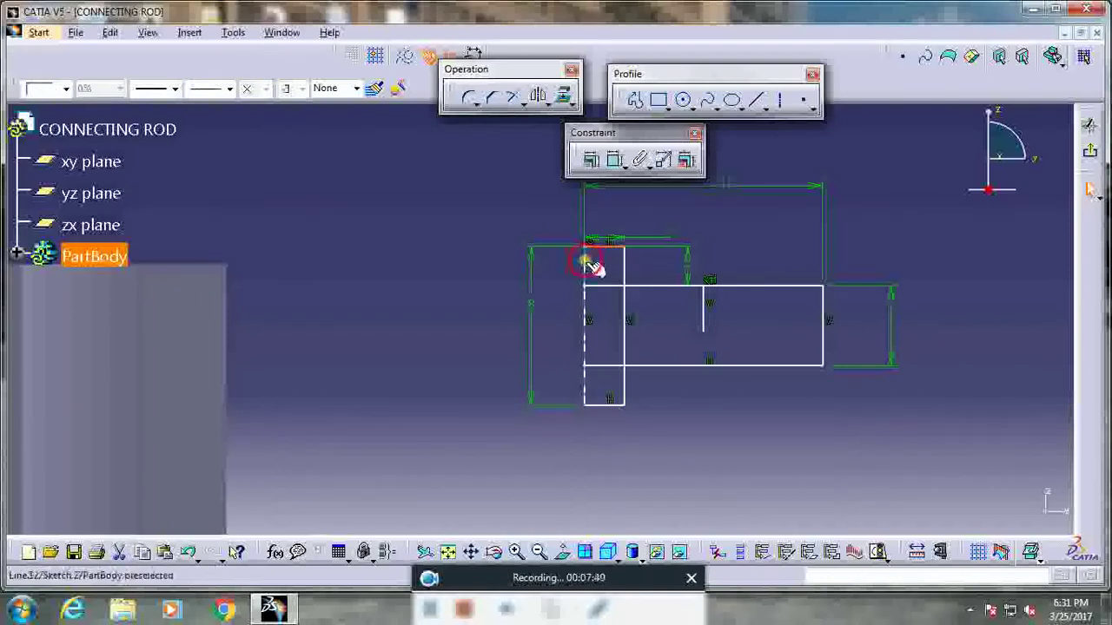
pyautogui.keyDown('ctrl'); pyautogui.click(607, 407); pyautogui.keyUp('ctrl')
pyautogui.keyDown('ctrl'); pyautogui.click(625, 354); pyautogui.keyUp('ctrl')
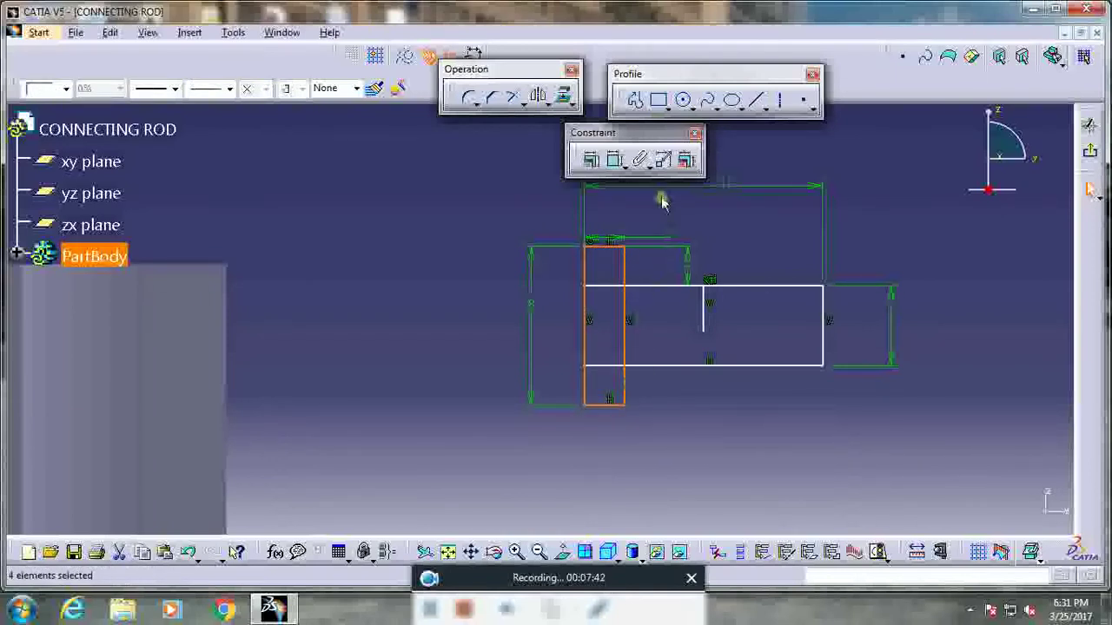
pyautogui.click(653, 170)
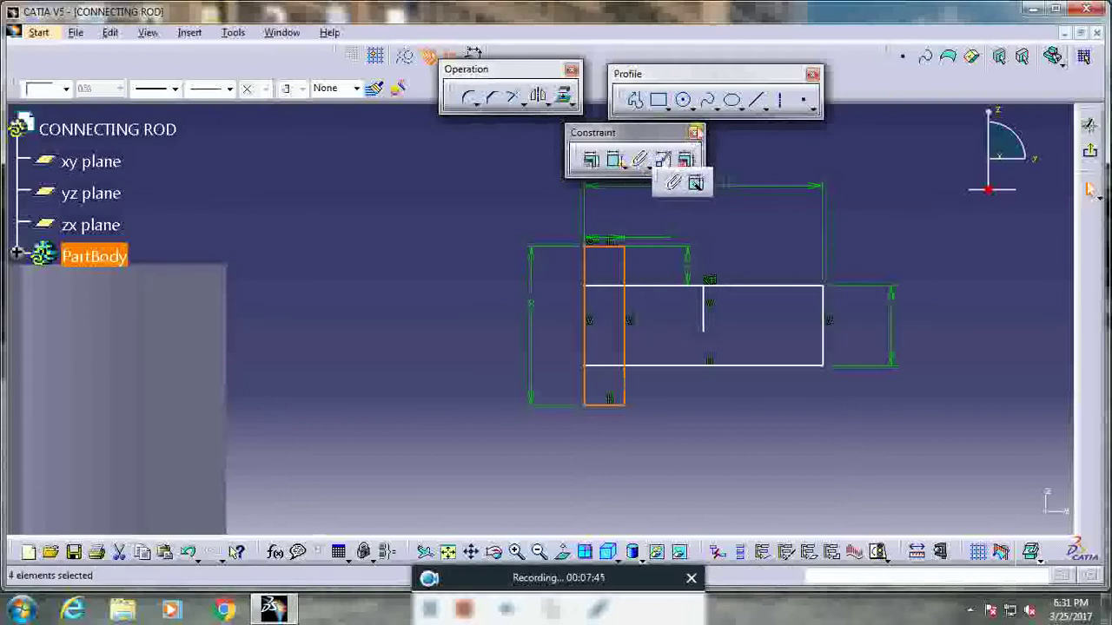
pyautogui.click(538, 97)
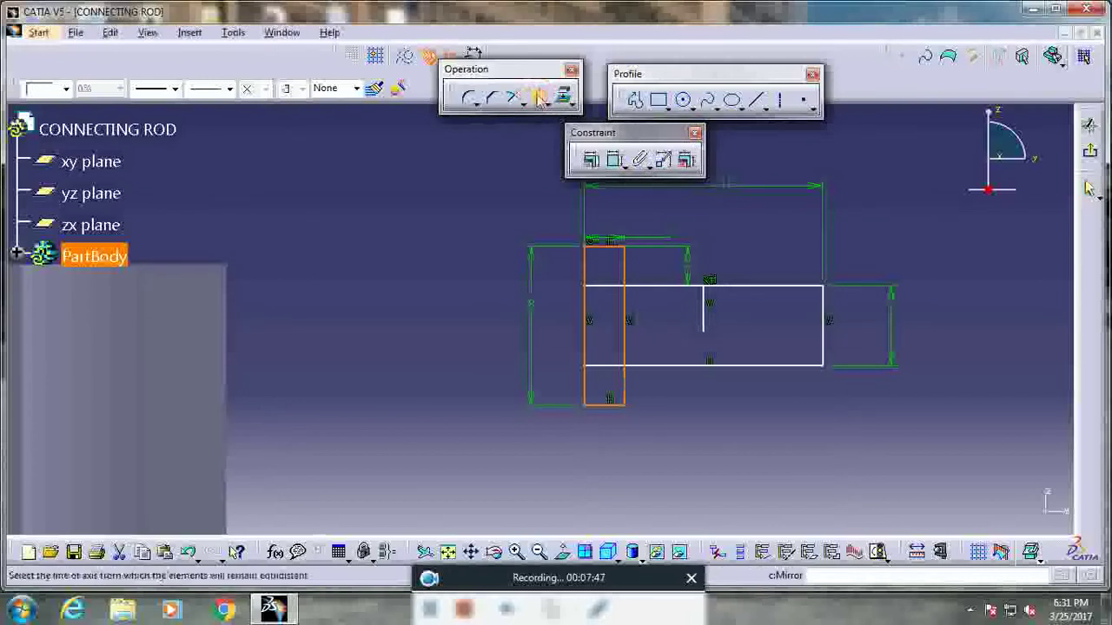
pyautogui.click(707, 314)
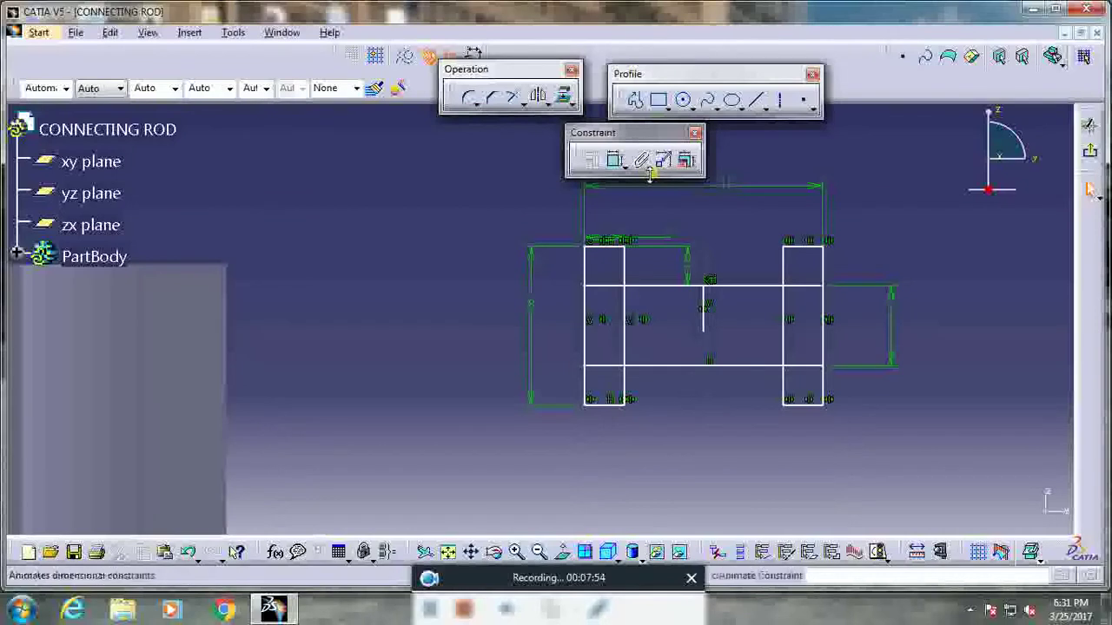
# Step: Quick-trim the overlapping segments inside both upright rectangles to form an I-shaped outline, converting the length constraint into a distance
pyautogui.click(522, 104)
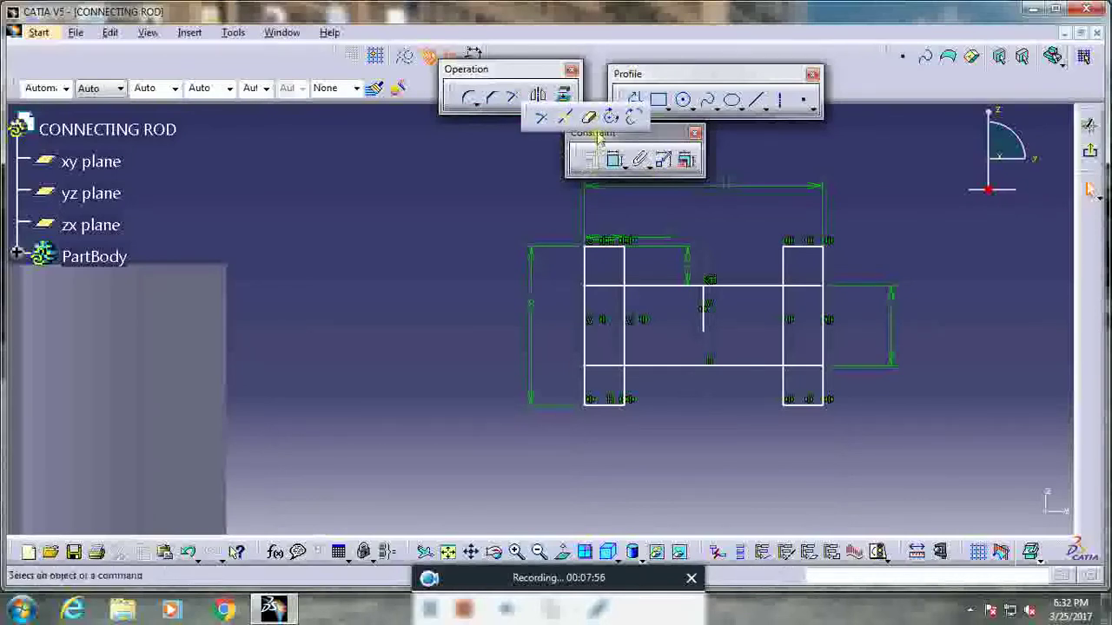
pyautogui.click(591, 119)
pyautogui.click(605, 285)
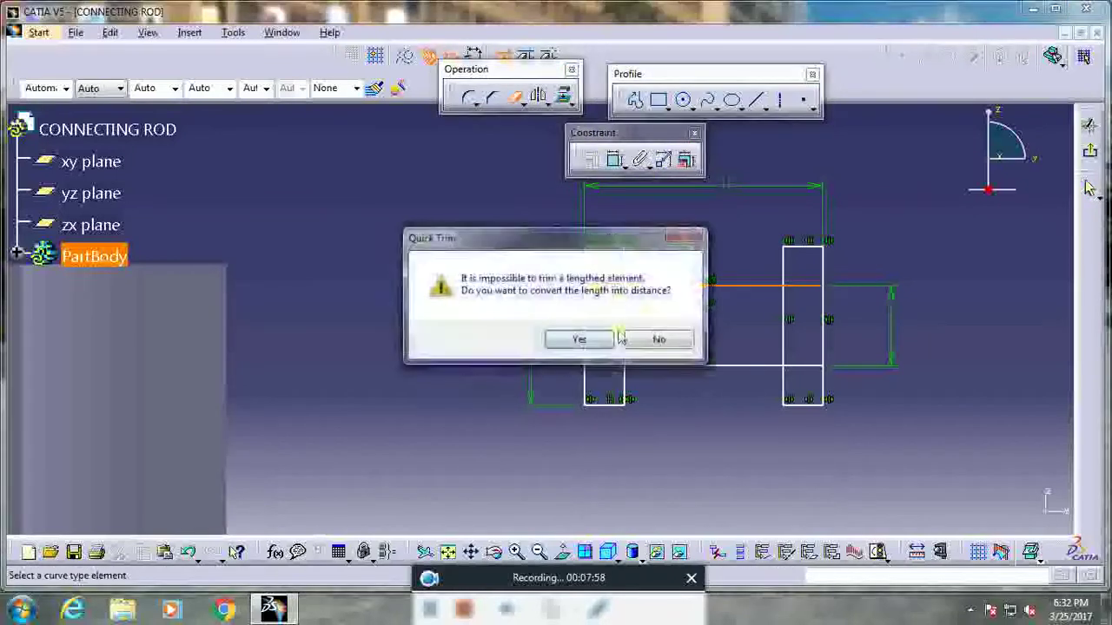
pyautogui.click(582, 341)
pyautogui.click(619, 343)
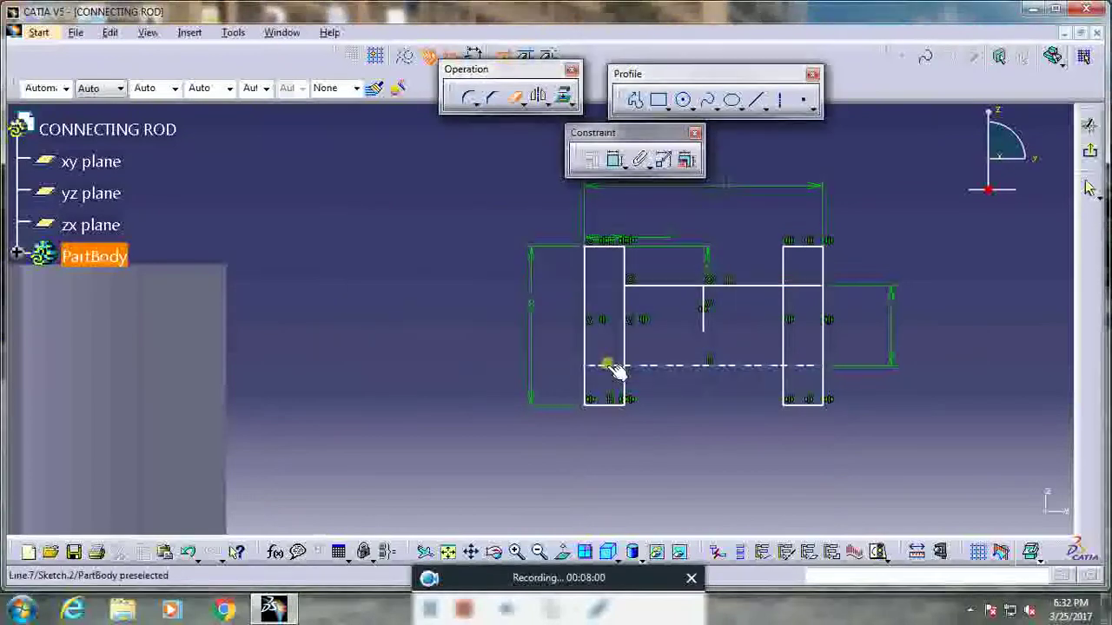
pyautogui.click(805, 365)
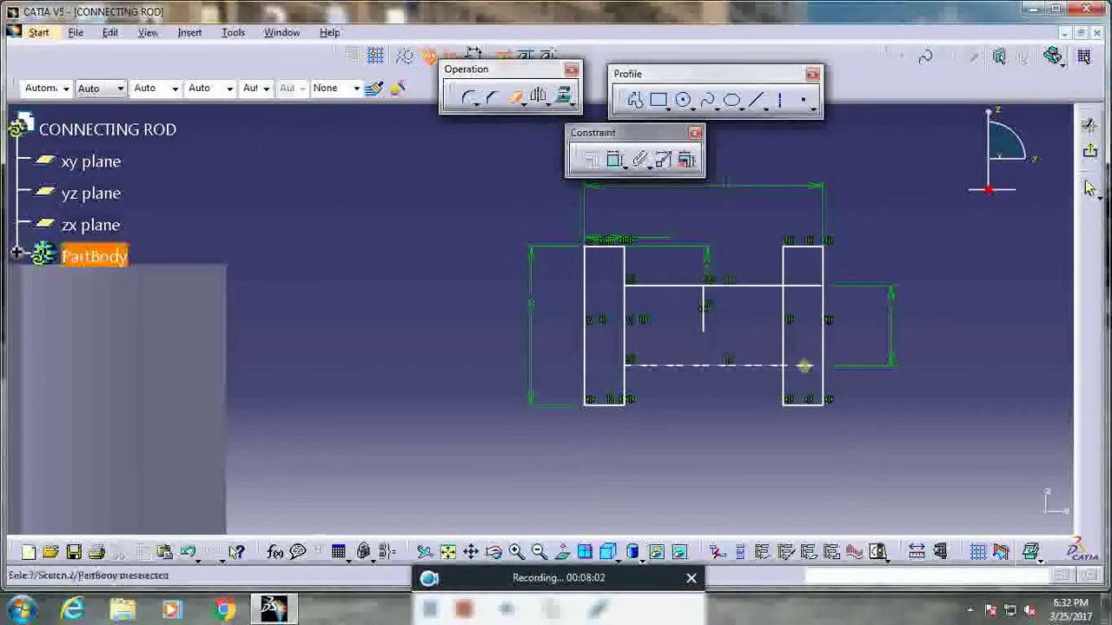
pyautogui.click(790, 321)
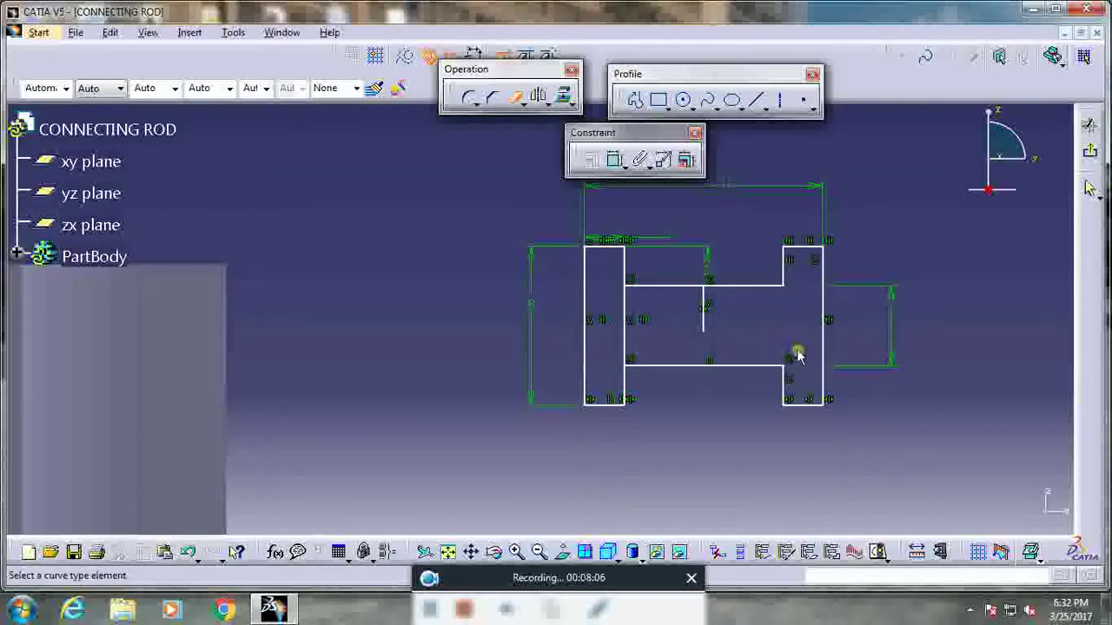
pyautogui.click(626, 332)
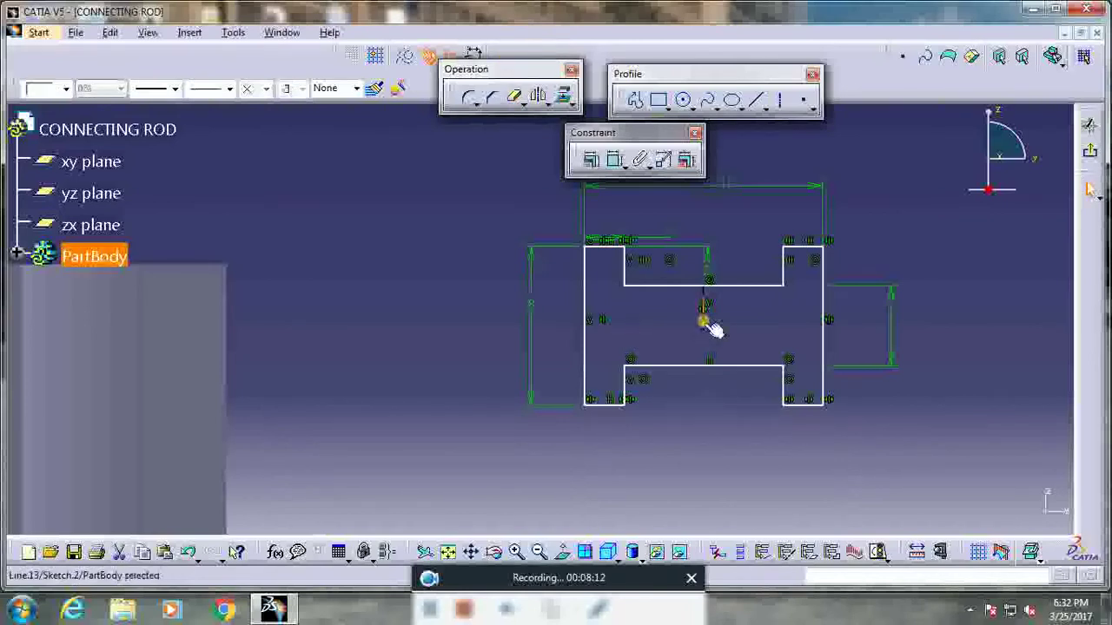
# Step: Delete the short centre line and the overlapping vertical lines at both outer ends of the I-shaped outline
pyautogui.click(703, 319)
pyautogui.click(587, 324)
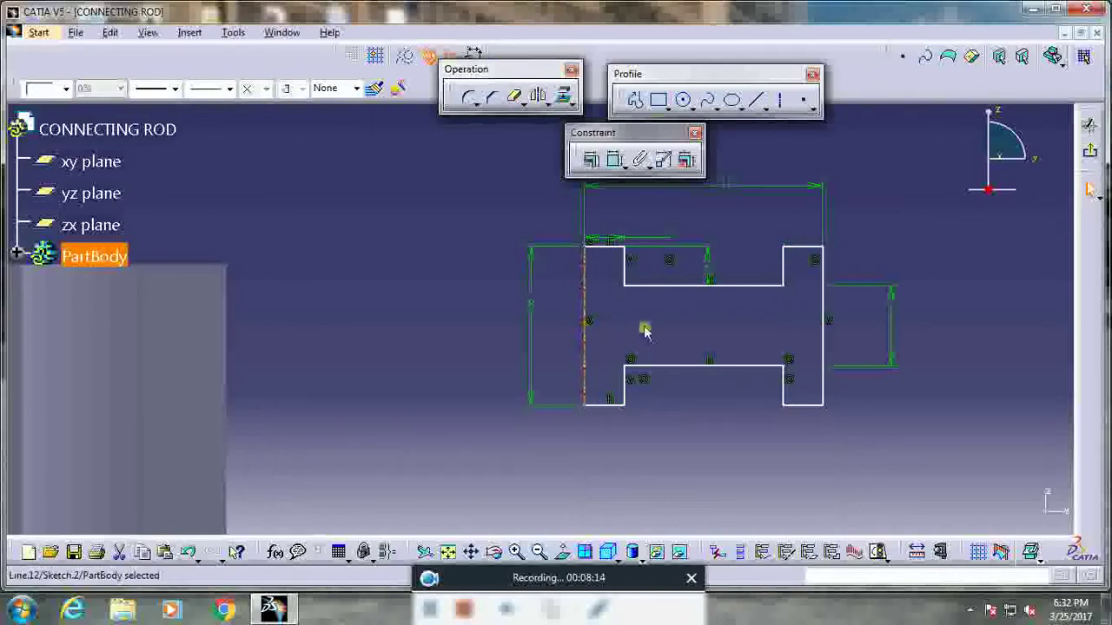
pyautogui.press('Delete')
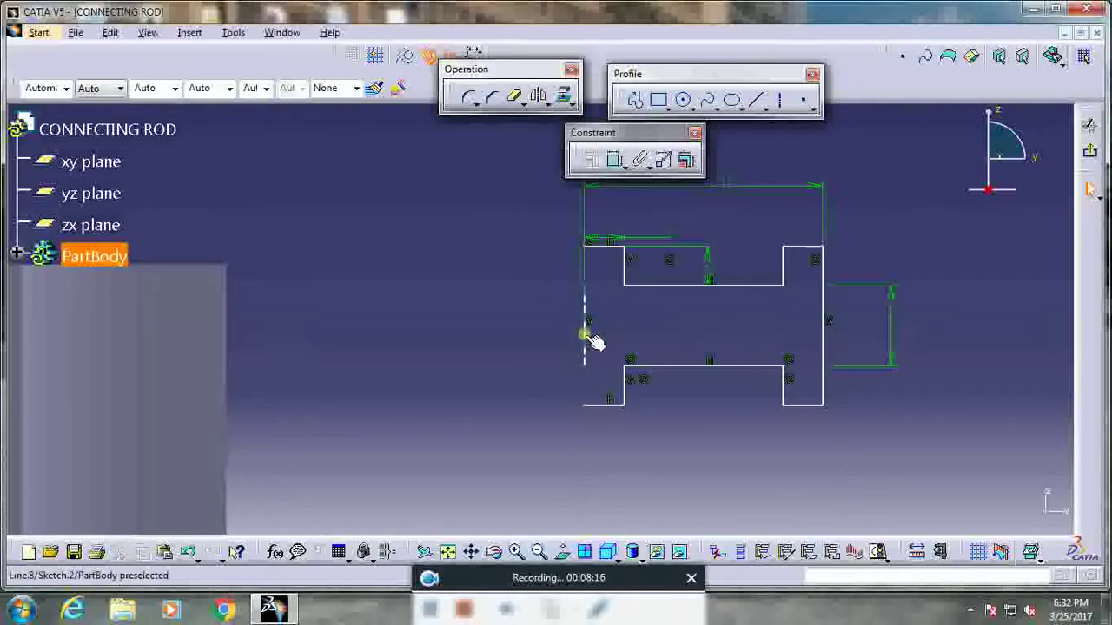
pyautogui.click(823, 339)
pyautogui.press('Delete')
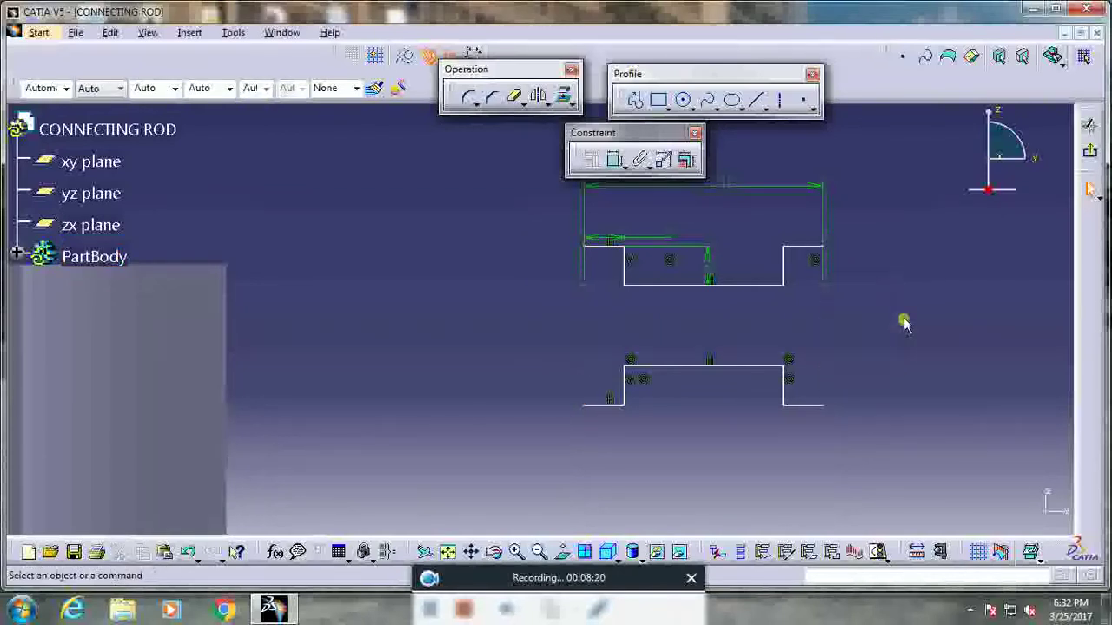
# Step: Close both outer ends of the I-shaped outline with single vertical lines joining the flange corners
pyautogui.click(756, 99)
pyautogui.click(824, 251)
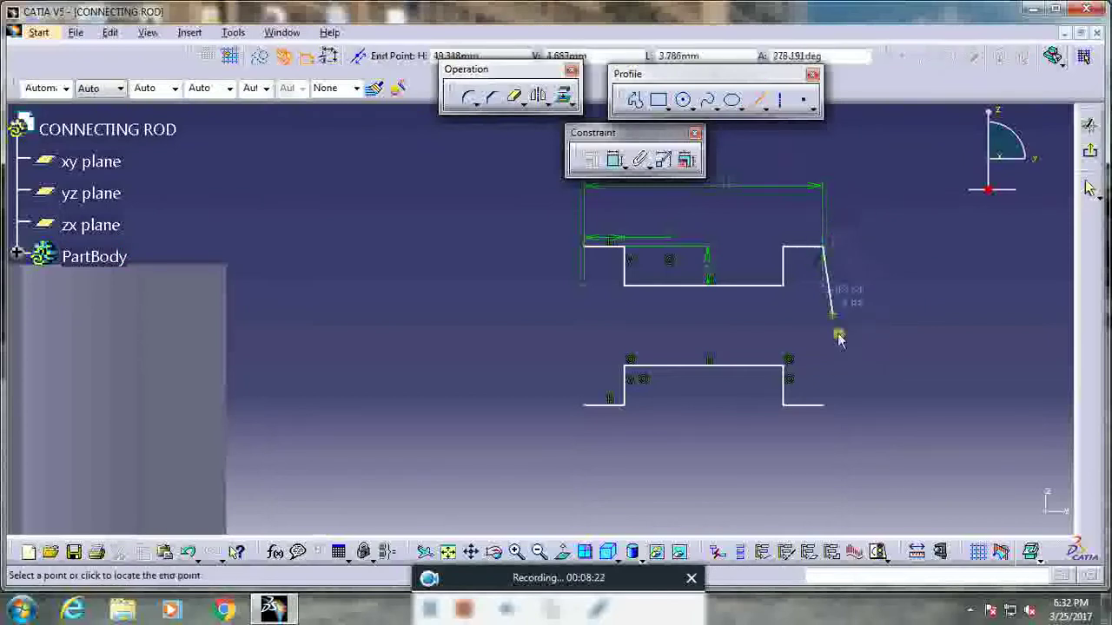
pyautogui.click(823, 404)
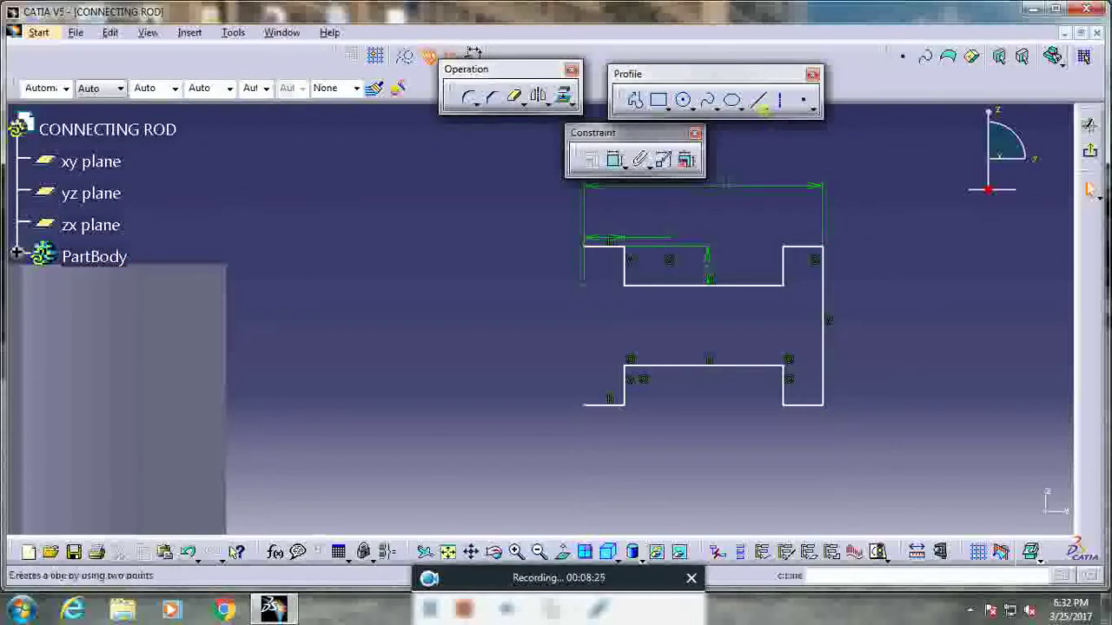
pyautogui.click(755, 99)
pyautogui.click(585, 248)
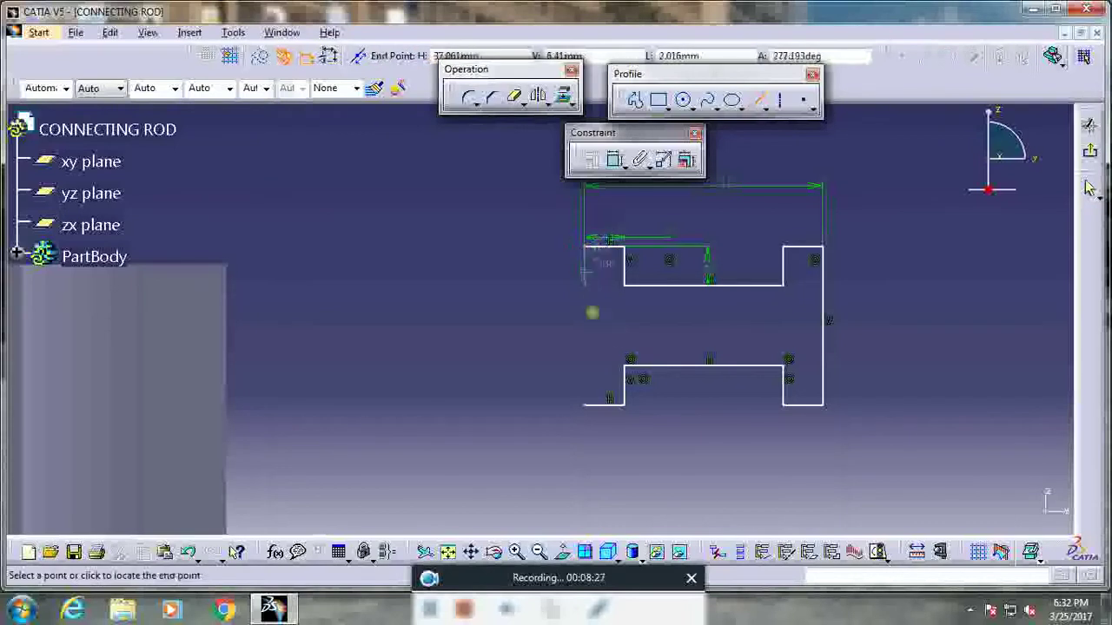
pyautogui.click(583, 405)
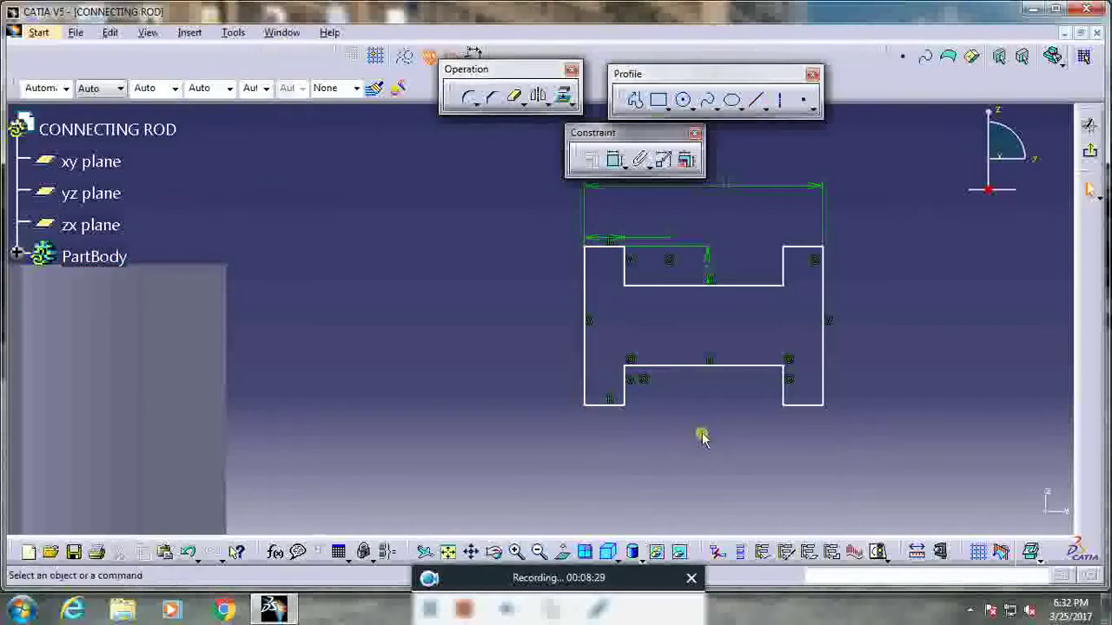
# Step: Draw a vertical line joining the midpoints of the two horizontal web edges of the I-shaped outline
pyautogui.moveTo(767, 484); pyautogui.dragTo(756, 505, button='middle')
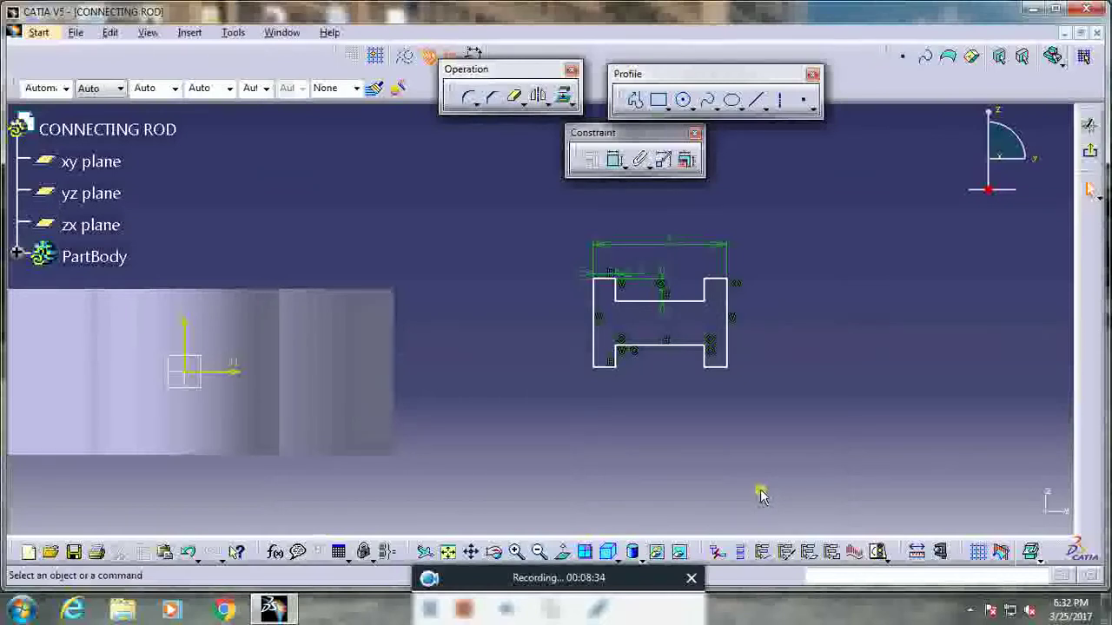
pyautogui.click(754, 99)
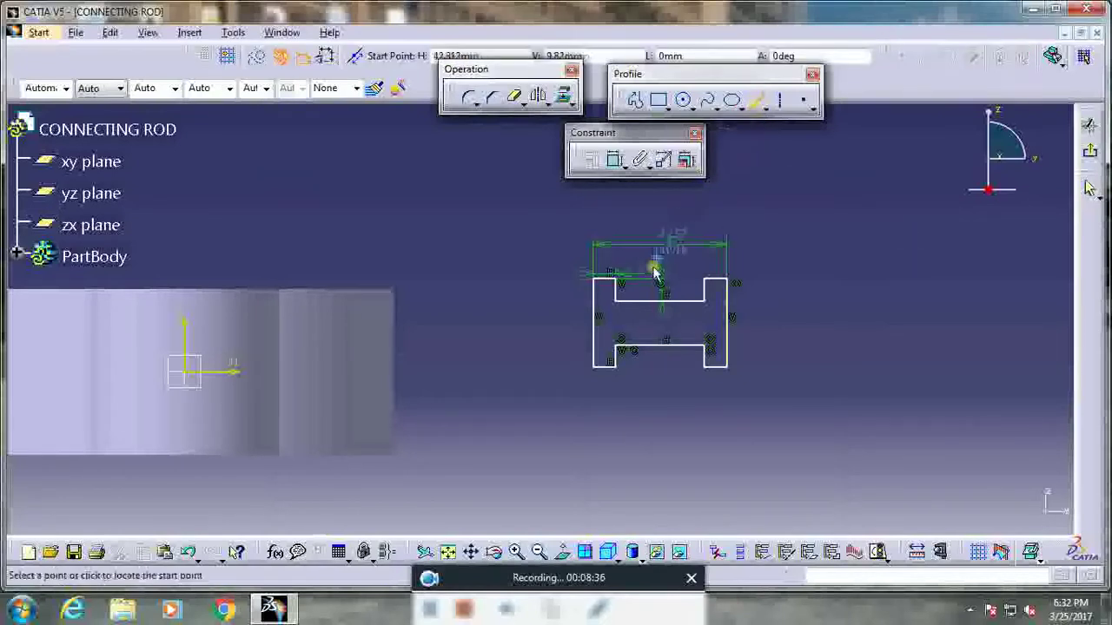
pyautogui.click(663, 300)
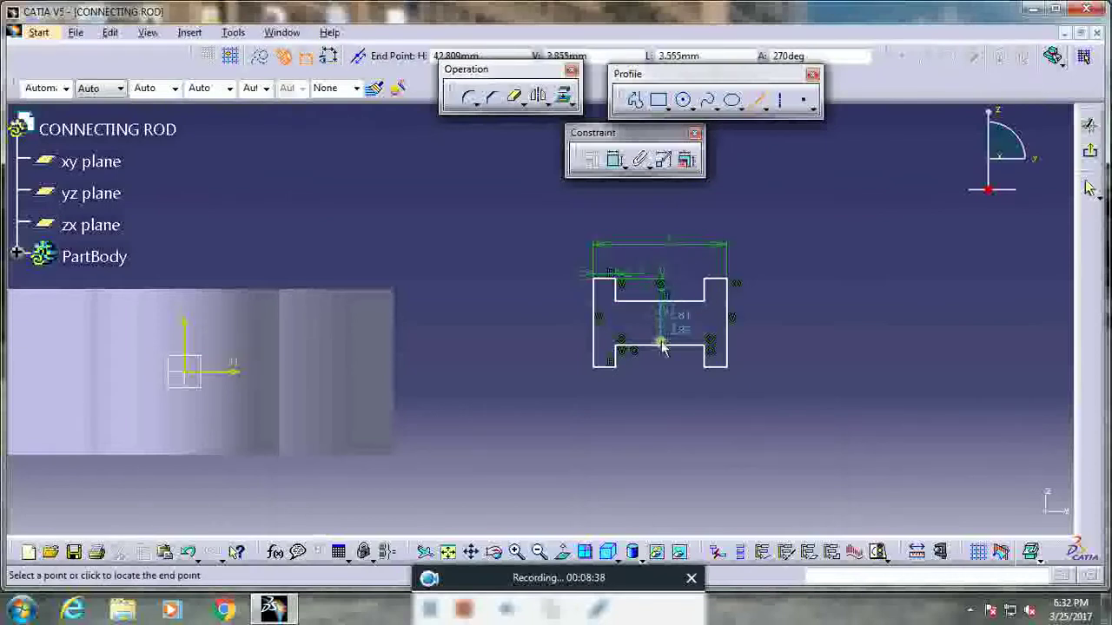
pyautogui.click(662, 346)
pyautogui.click(677, 393)
# Step: Translate a copy of the I-shaped outline from its centre line's midpoint to the sketch origin and delete the original outline with its constraints
pyautogui.moveTo(530, 217)
pyautogui.mouseDown()
pyautogui.moveTo(608, 248)
pyautogui.moveTo(799, 410)
pyautogui.mouseUp()
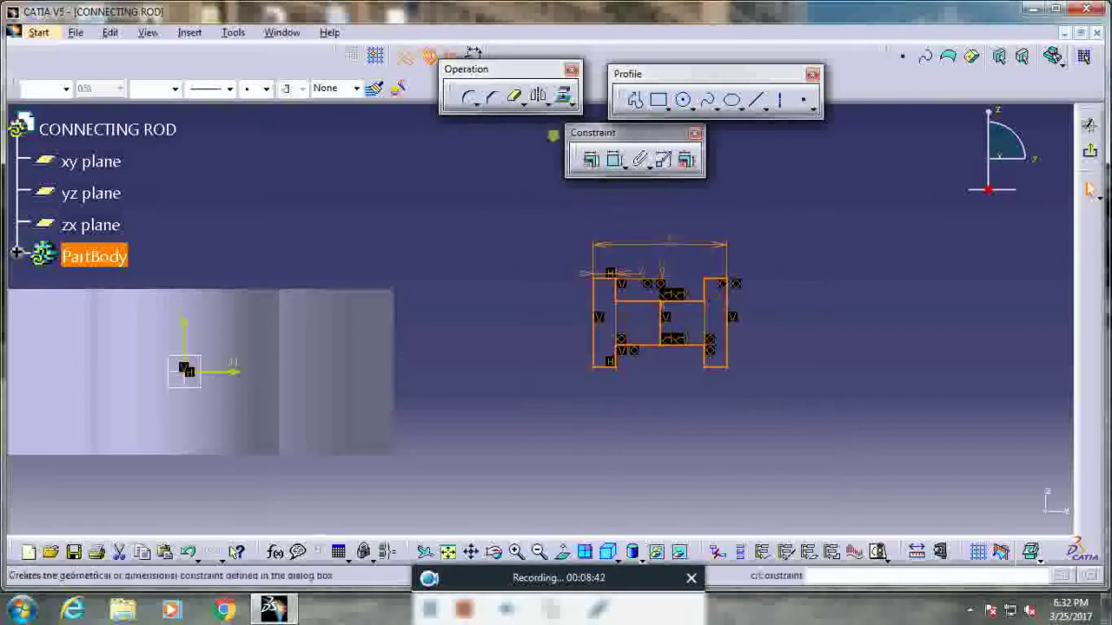
pyautogui.click(544, 101)
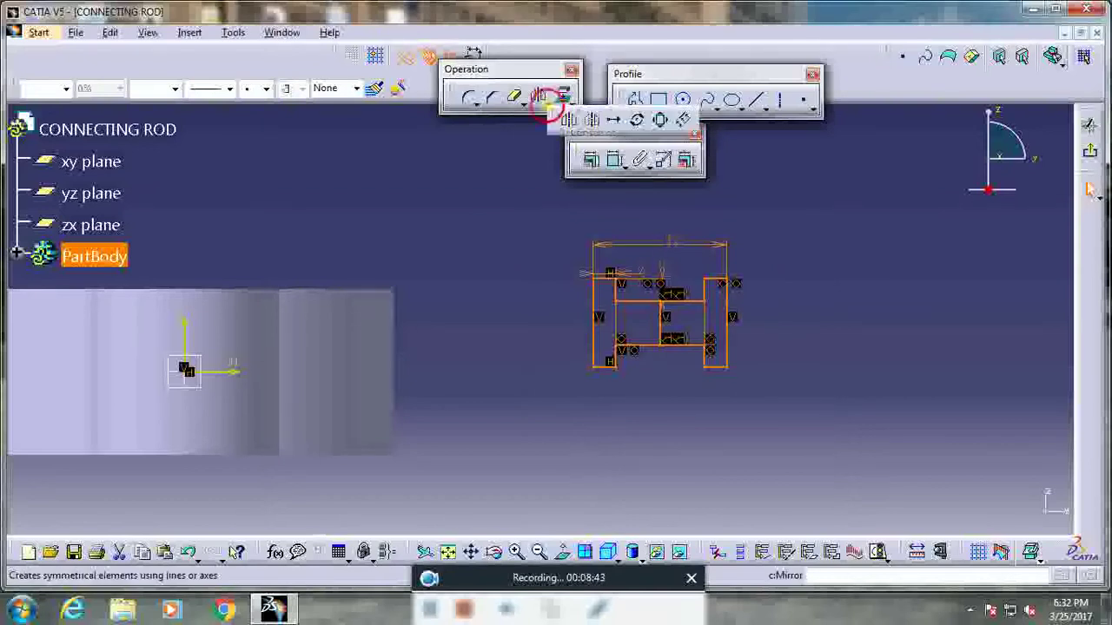
pyautogui.click(614, 119)
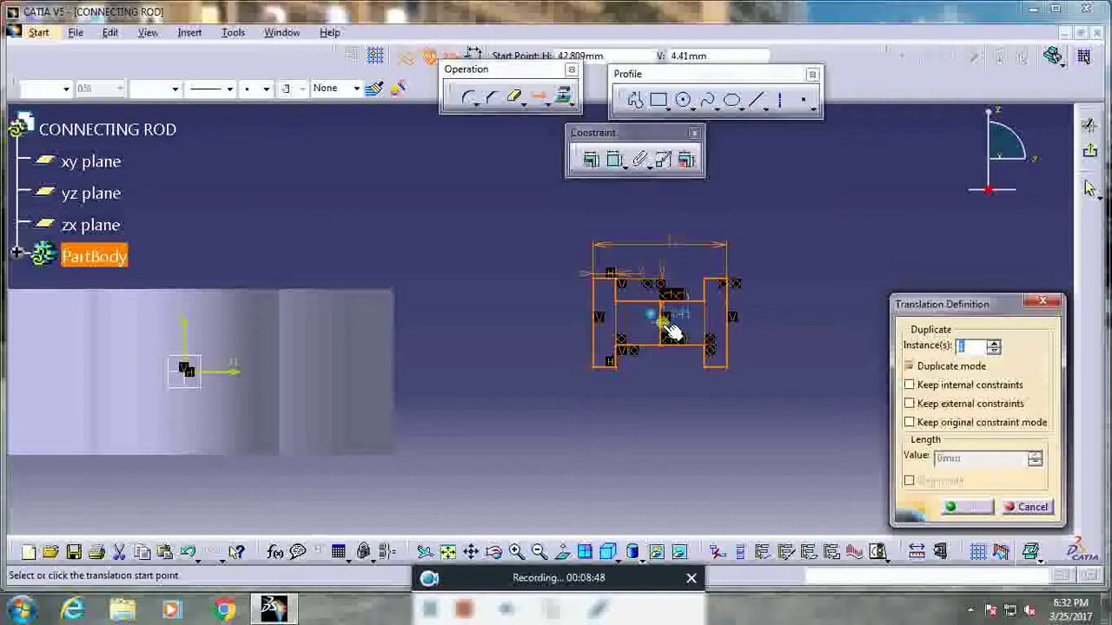
pyautogui.click(667, 327)
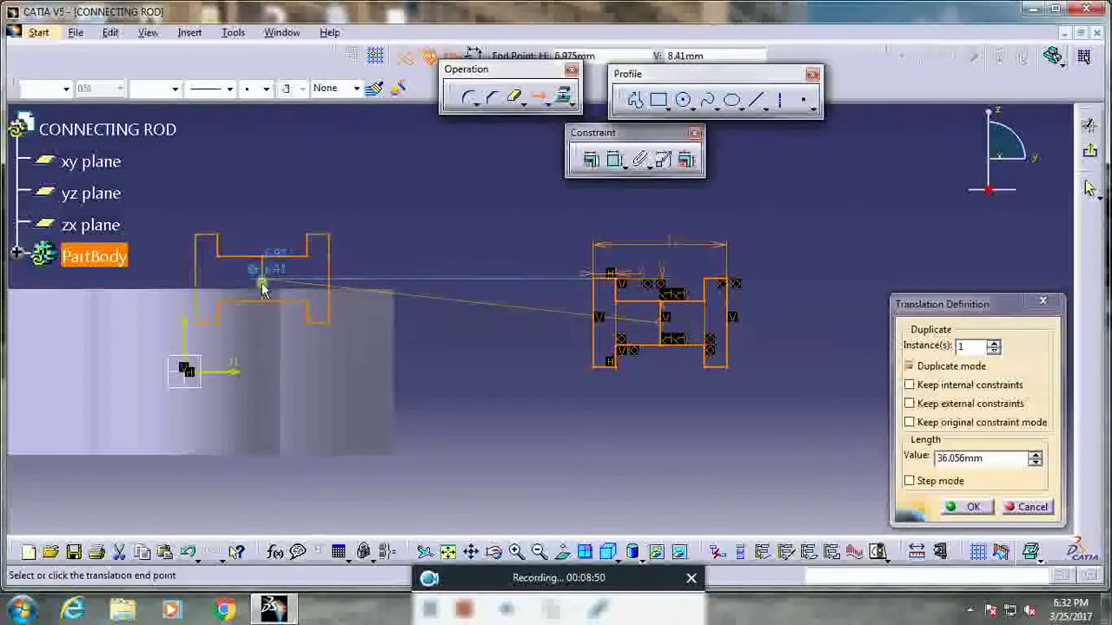
pyautogui.click(191, 375)
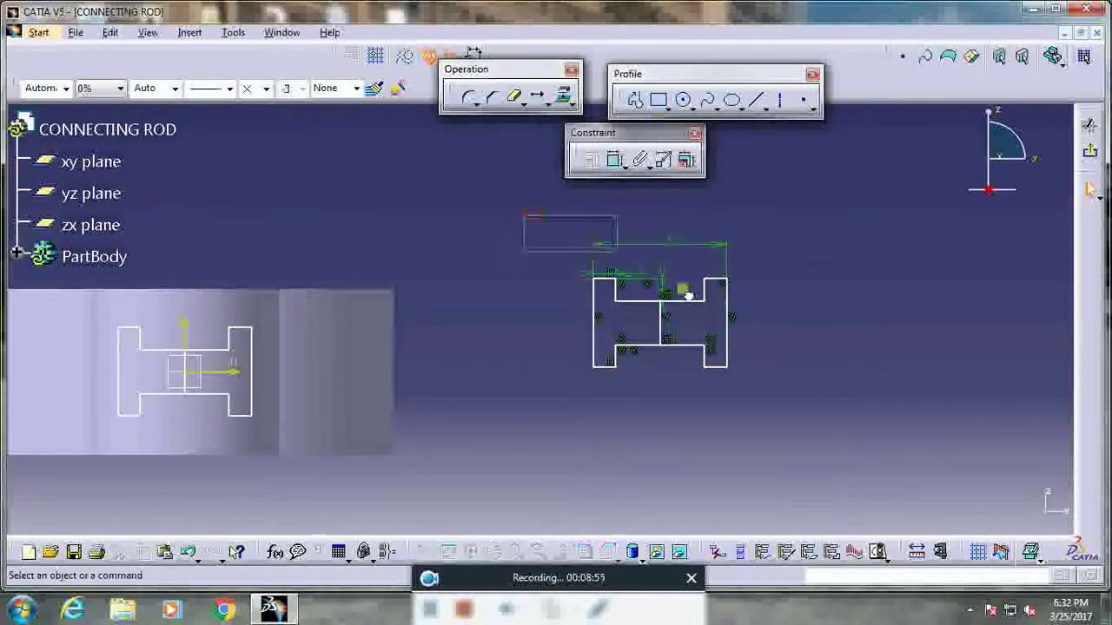
pyautogui.moveTo(523, 215); pyautogui.dragTo(782, 449)
pyautogui.press('Delete')
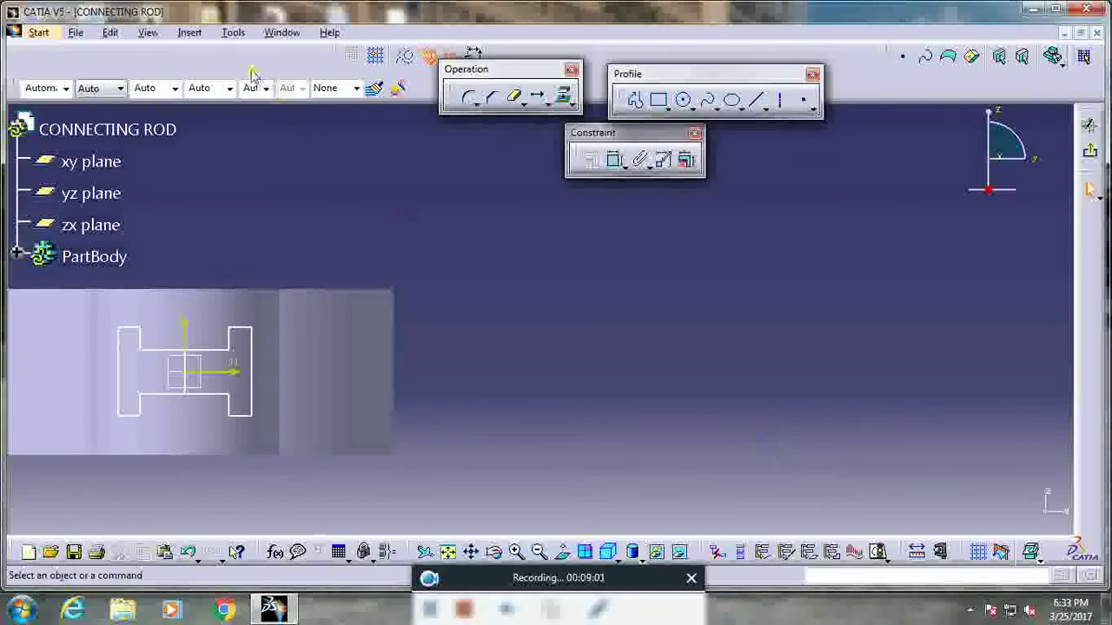
# Step: Run Sketch Analysis on the I-shaped outline at the origin and highlight the separate line listed beside the implicit profile
pyautogui.click(233, 32)
pyautogui.click(276, 254)
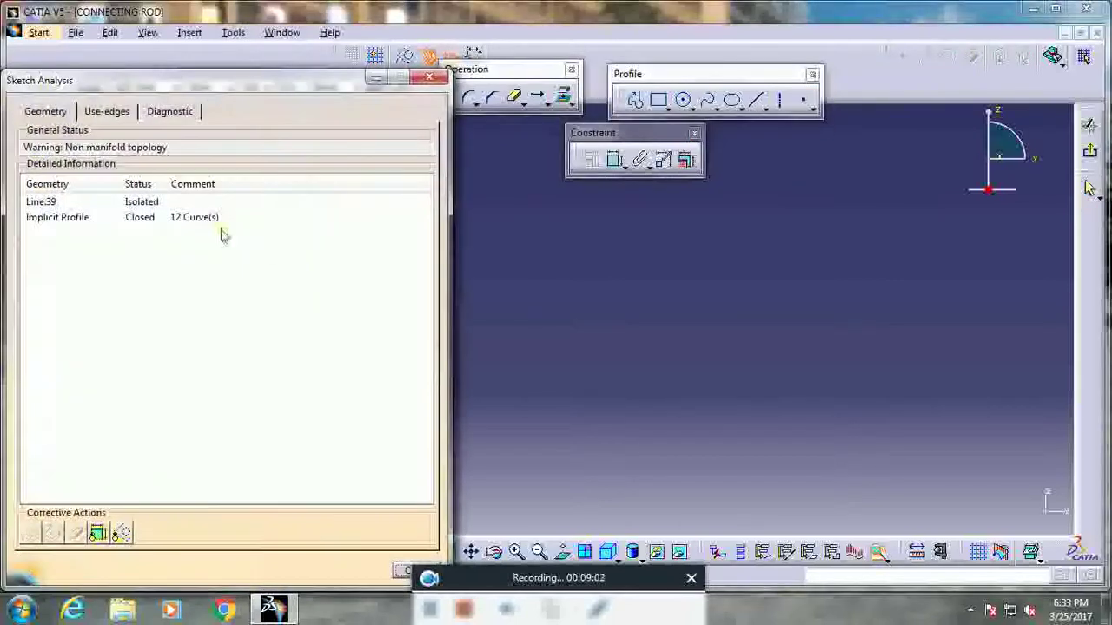
pyautogui.moveTo(171, 98); pyautogui.dragTo(560, 121)
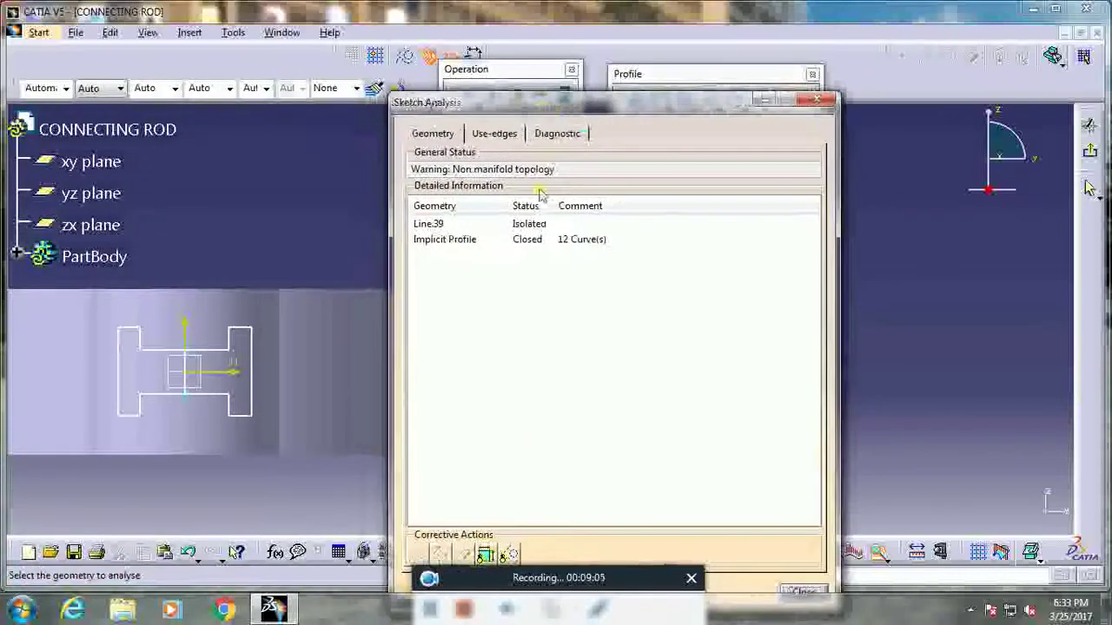
pyautogui.click(532, 226)
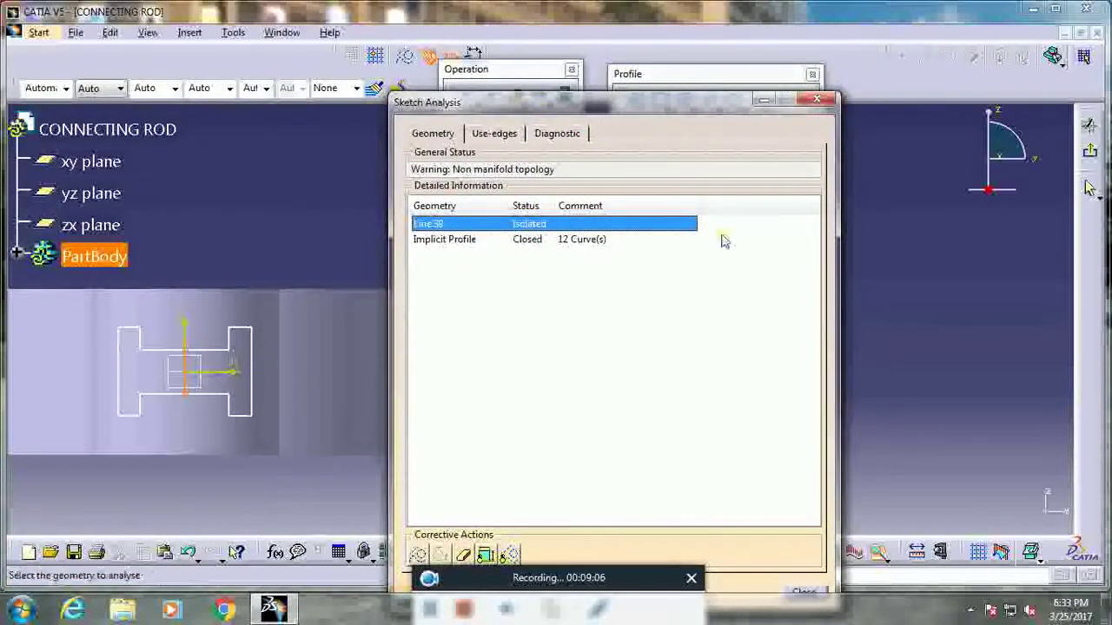
pyautogui.click(817, 100)
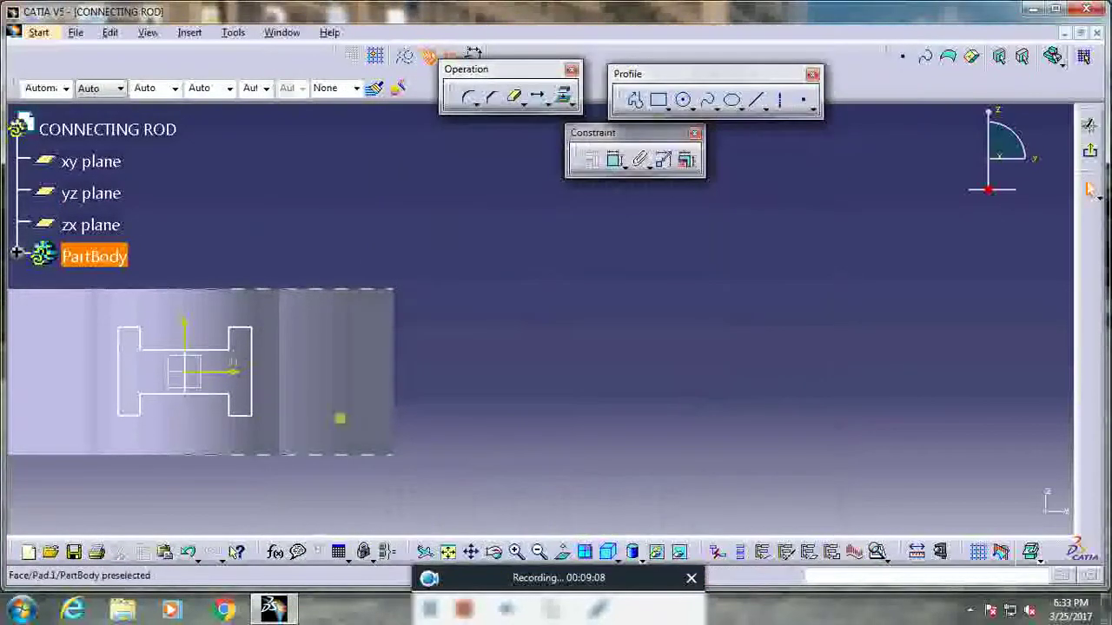
# Step: Delete the vertical centre line inside the I-shaped outline and exit the sketch
pyautogui.moveTo(340, 419); pyautogui.dragTo(596, 330, button='middle')
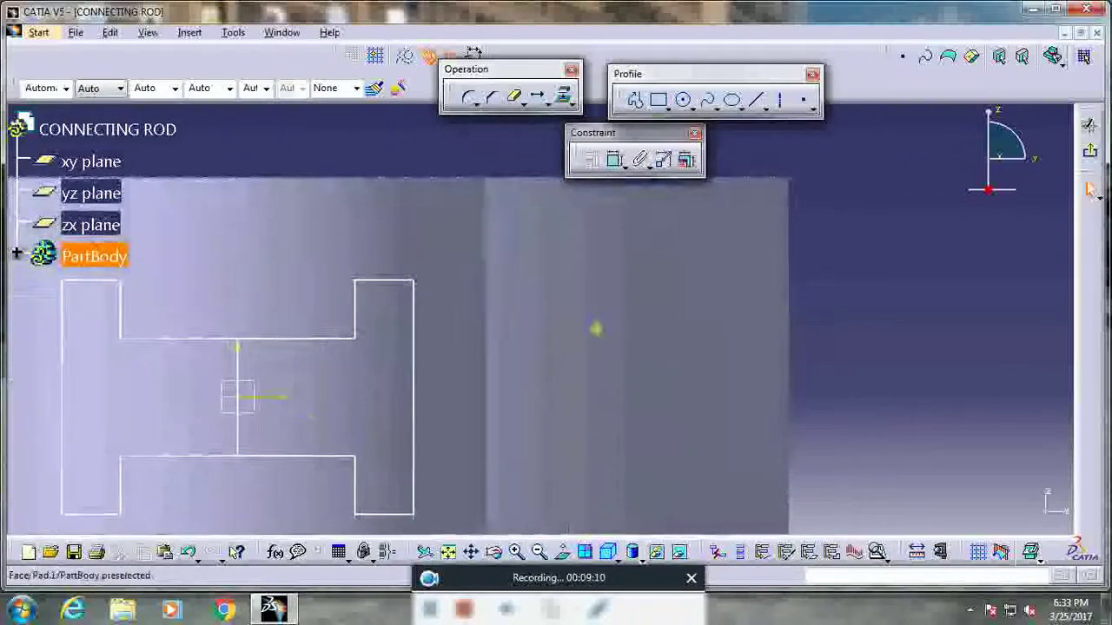
pyautogui.click(245, 439)
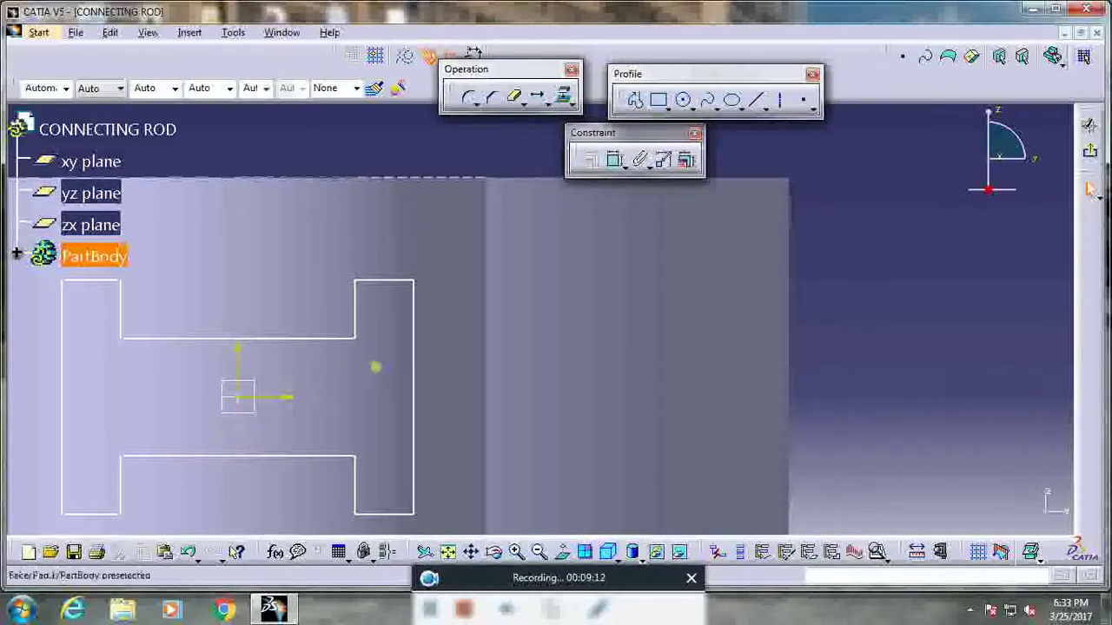
pyautogui.moveTo(375, 367); pyautogui.dragTo(988, 261, button='middle')
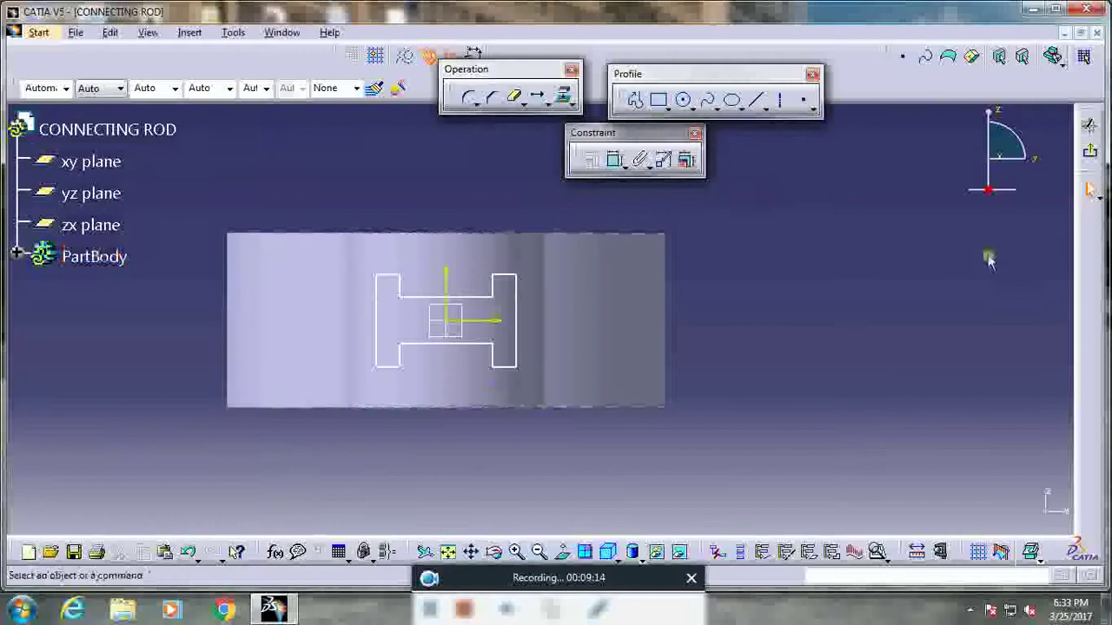
pyautogui.click(1090, 156)
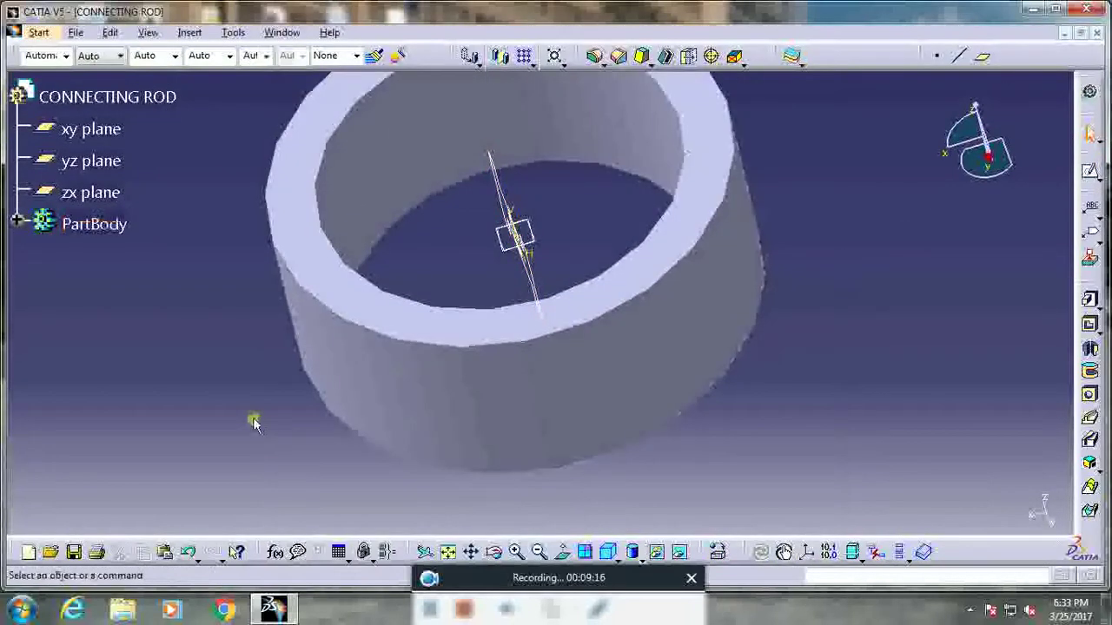
# Step: Create a plane offset from the yz plane through the centre of the small-end ring
pyautogui.moveTo(265, 434); pyautogui.dragTo(495, 347, button='middle')
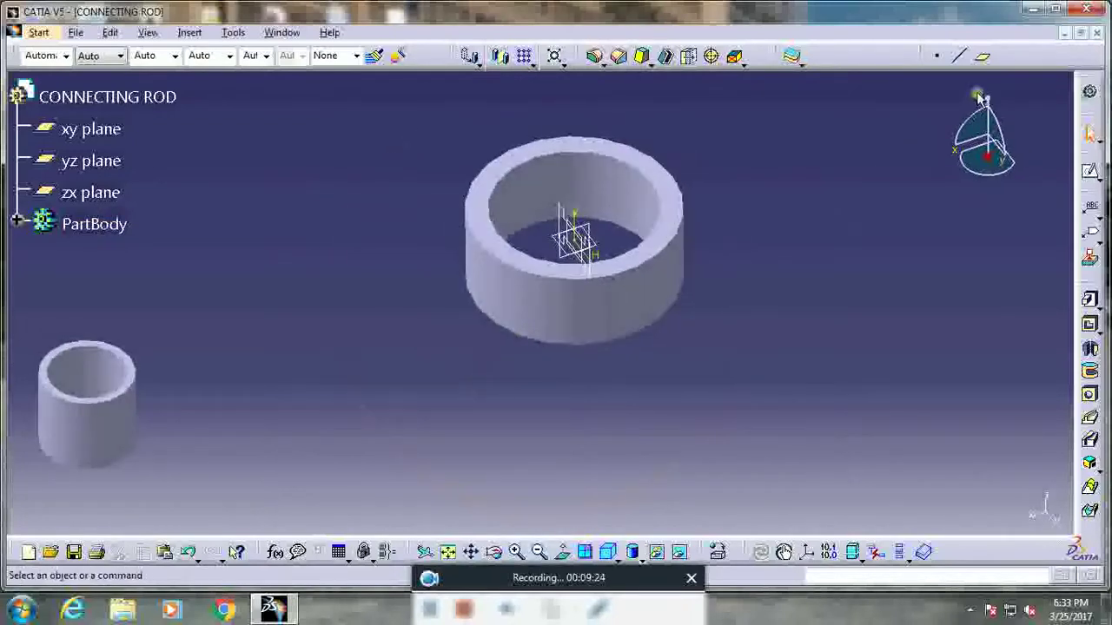
pyautogui.click(985, 63)
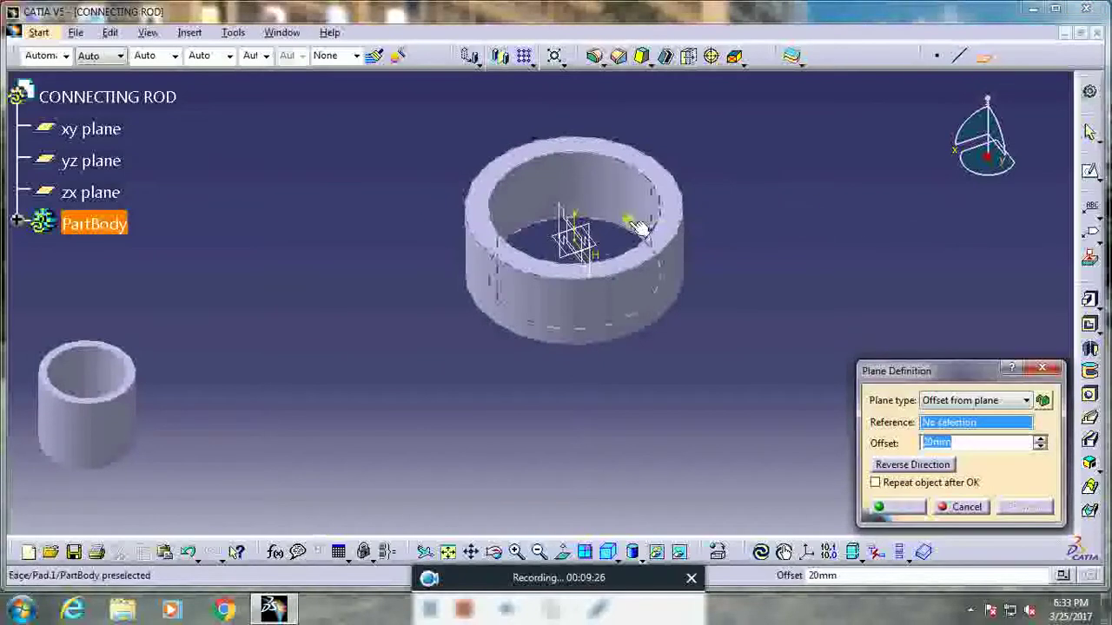
pyautogui.scroll(5, 615, 305)
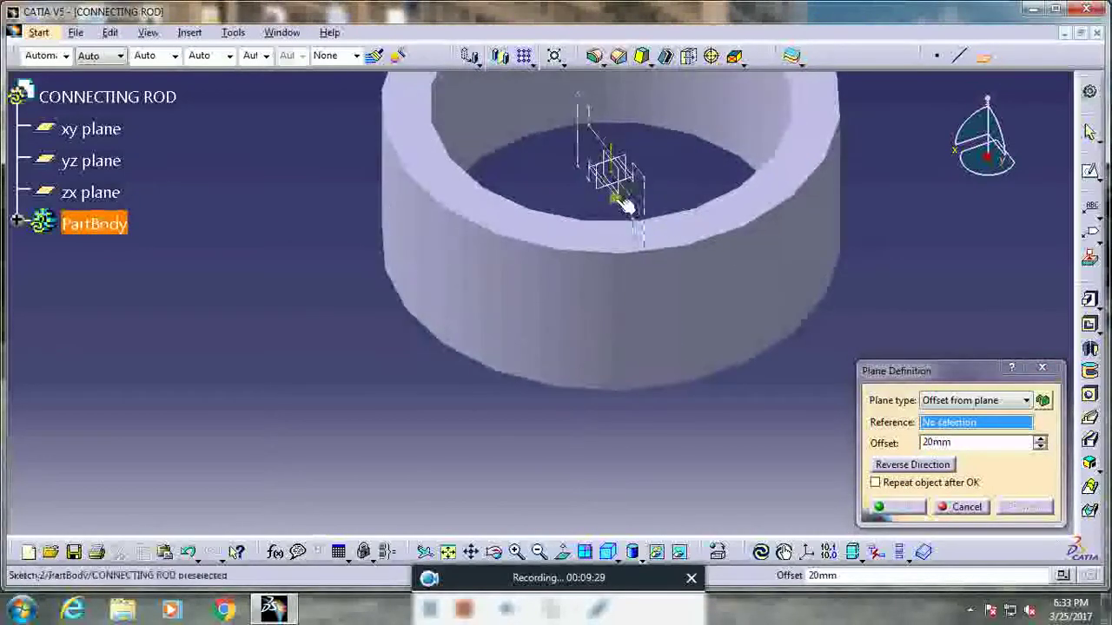
pyautogui.click(630, 199)
pyautogui.scroll(-5, 669, 281)
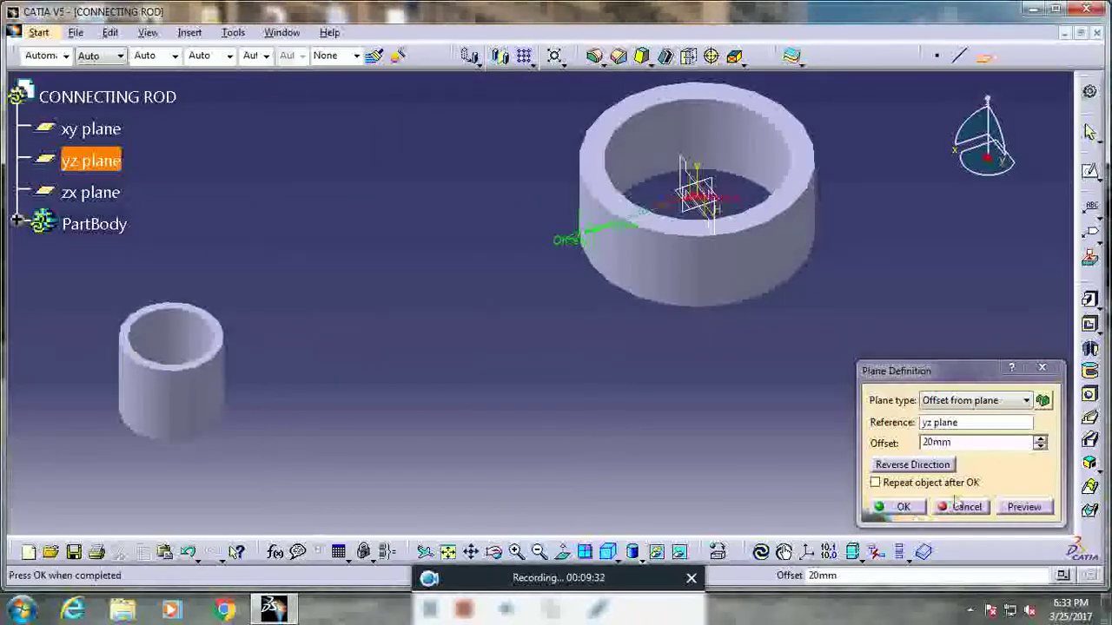
pyautogui.doubleClick(936, 442)
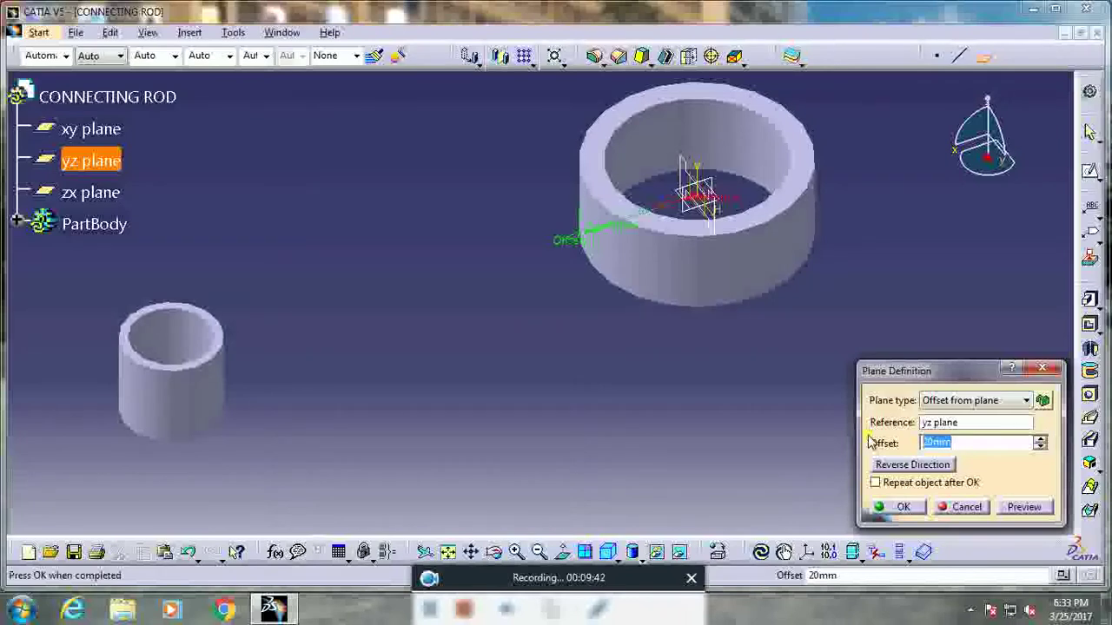
pyautogui.click(899, 506)
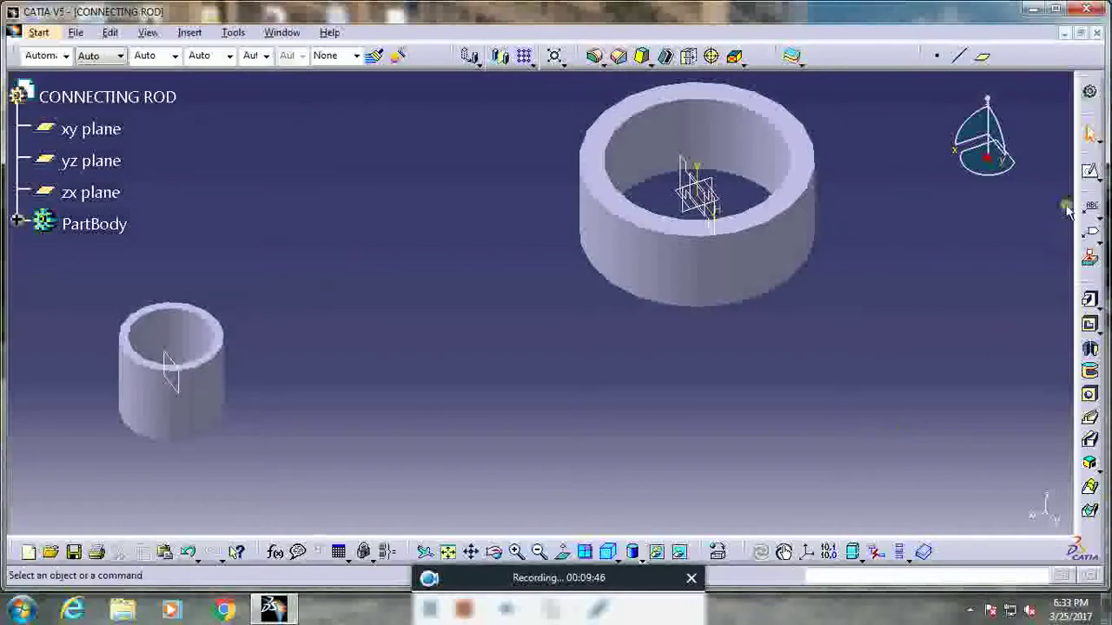
# Step: Start a sketch on the new plane in the small-end ring and project the I-shaped outline of the first section onto it
pyautogui.click(1089, 172)
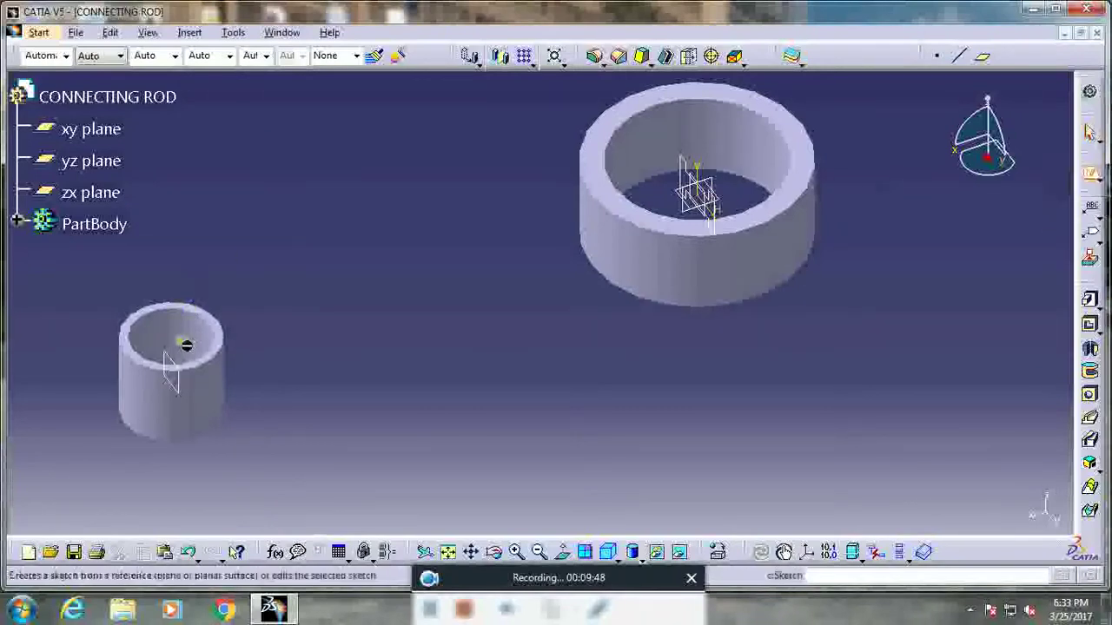
pyautogui.click(173, 368)
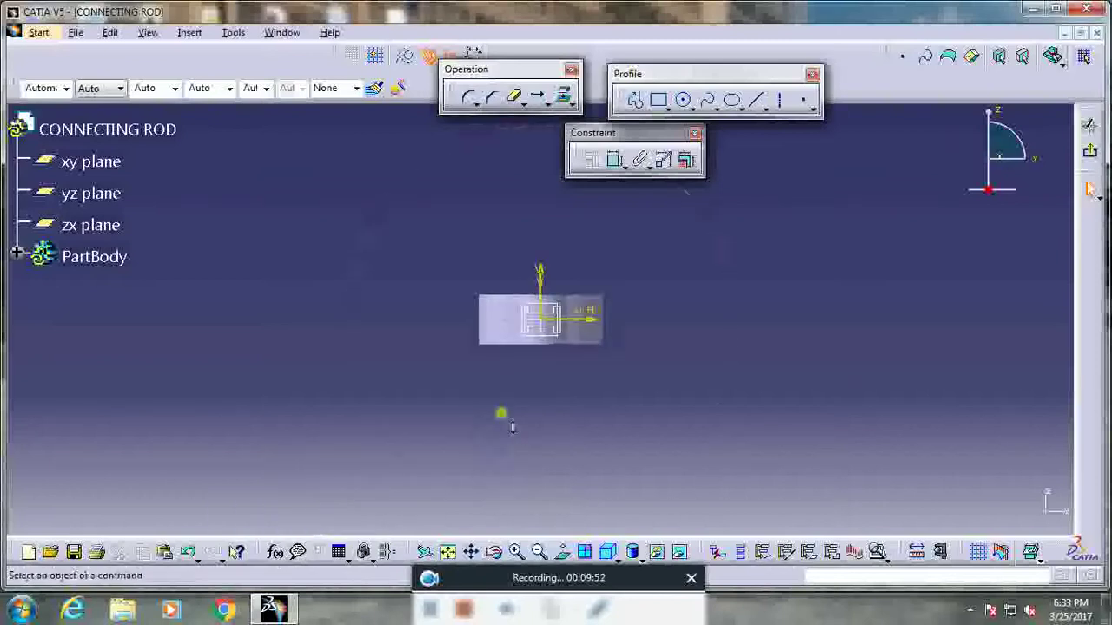
pyautogui.moveTo(512, 426)
pyautogui.mouseDown(button='middle')
pyautogui.moveTo(568, 224)
pyautogui.moveTo(460, 178)
pyautogui.mouseUp(button='middle')
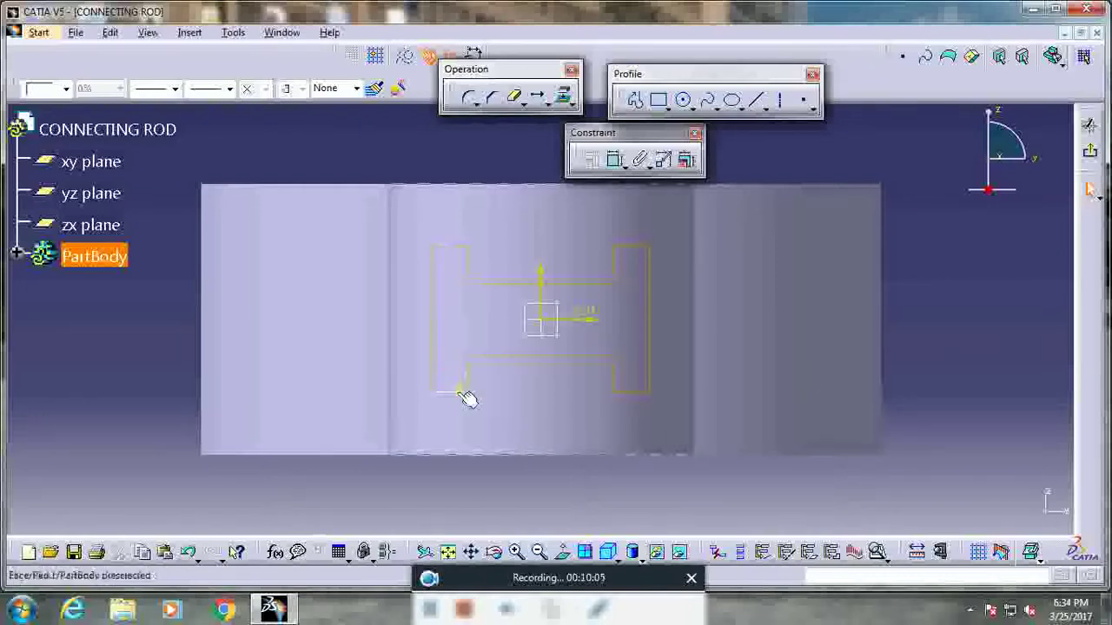
pyautogui.click(565, 100)
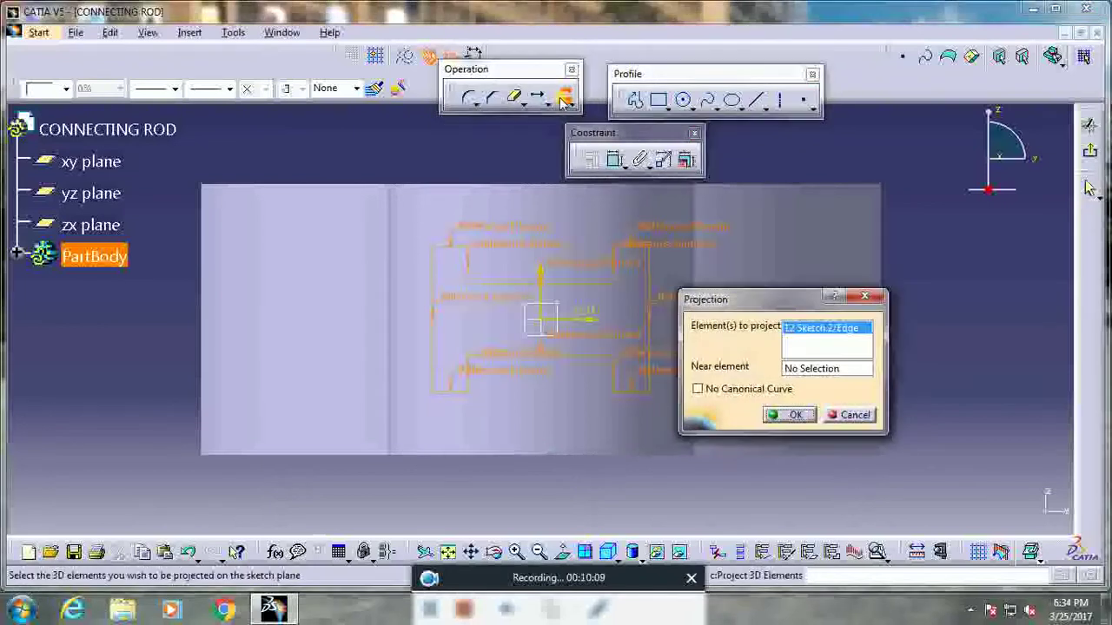
pyautogui.click(787, 415)
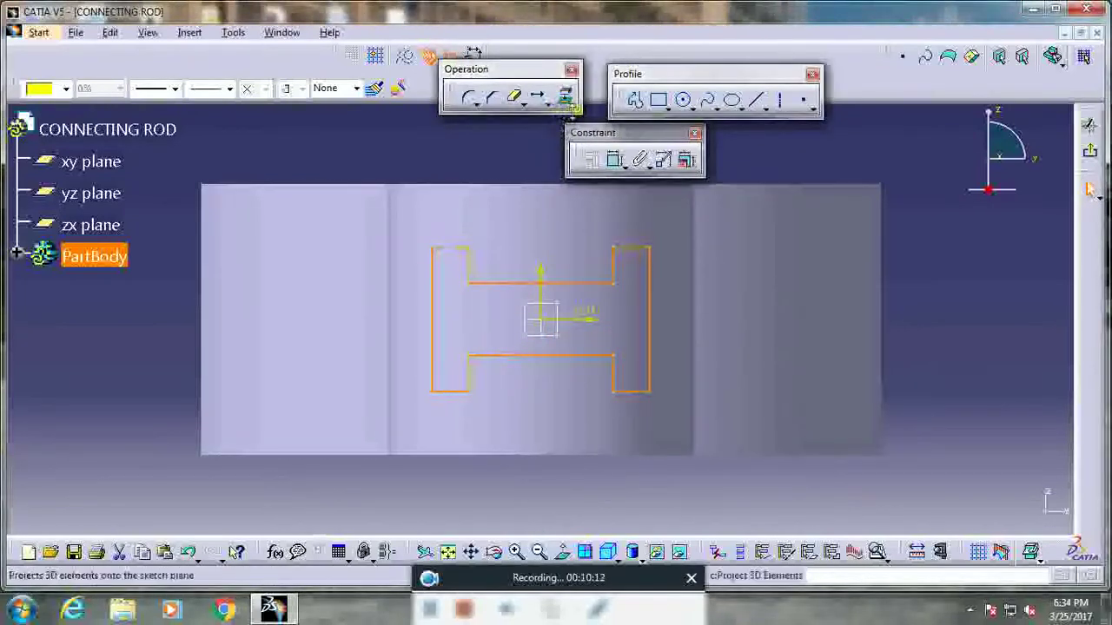
# Step: Scale a smaller duplicate of the projected I-shaped outline about the sketch origin
pyautogui.click(549, 105)
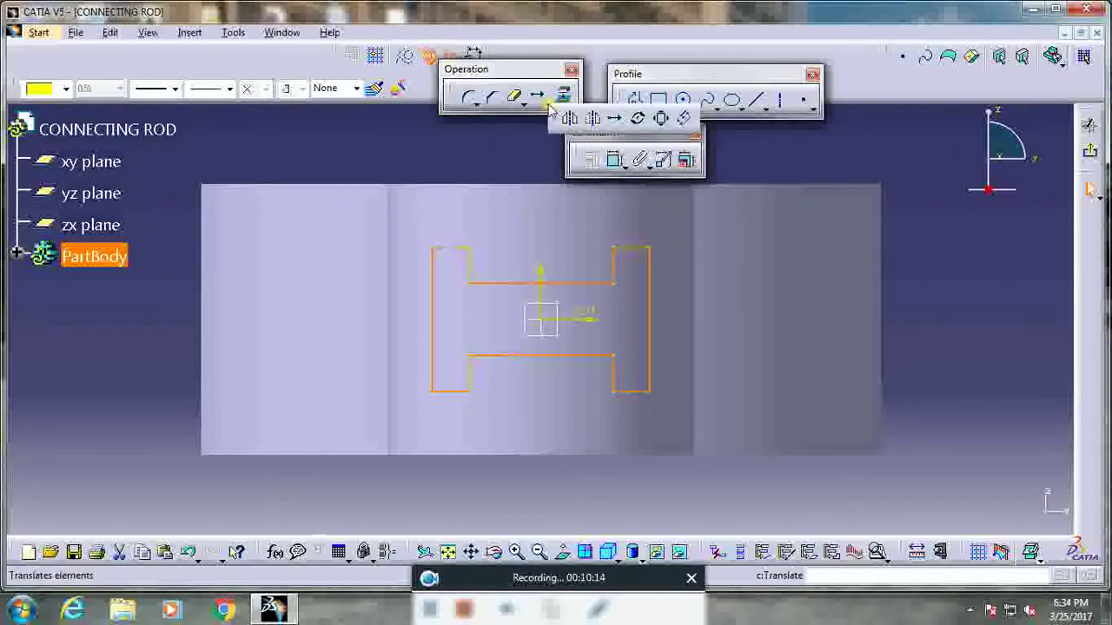
pyautogui.click(662, 120)
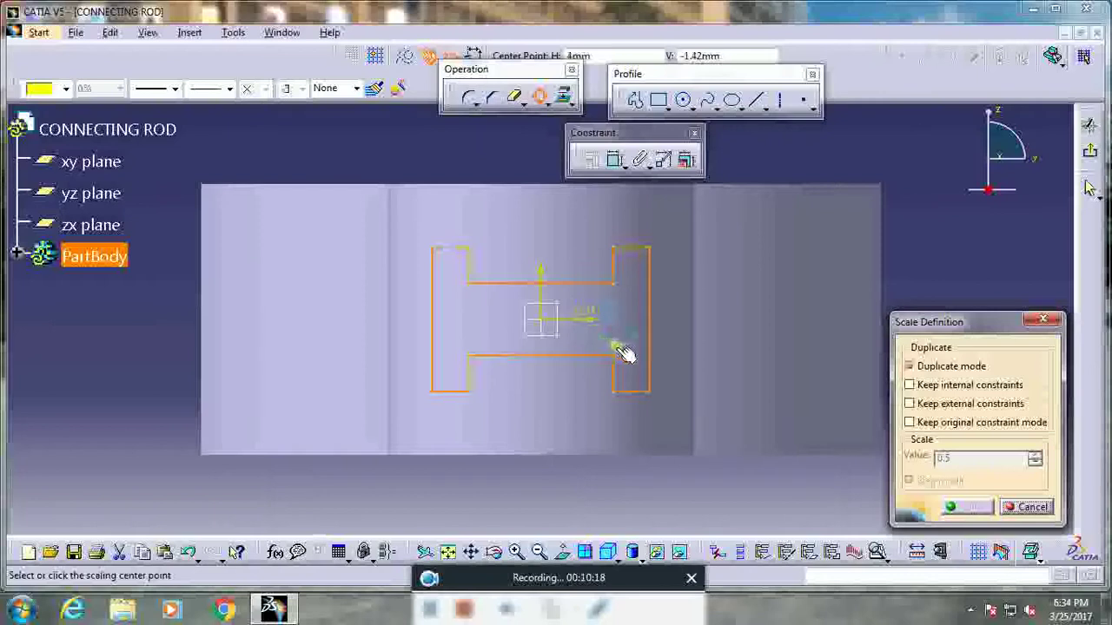
pyautogui.click(544, 321)
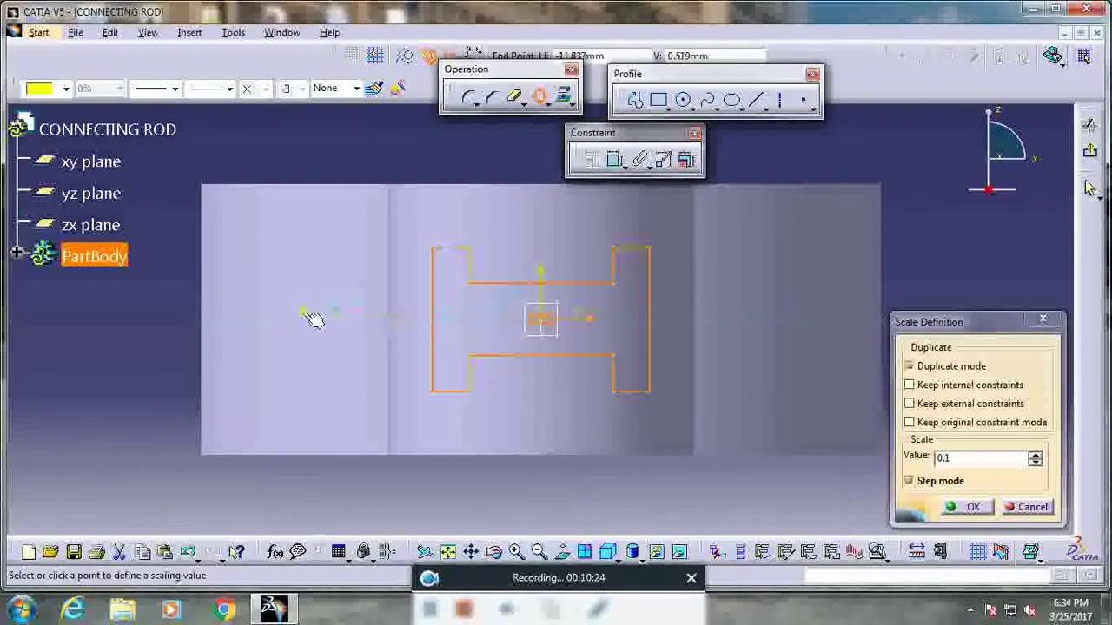
pyautogui.moveTo(74, 379)
pyautogui.mouseDown(button='middle')
pyautogui.moveTo(159, 349)
pyautogui.moveTo(159, 400)
pyautogui.moveTo(130, 421)
pyautogui.mouseUp(button='middle')
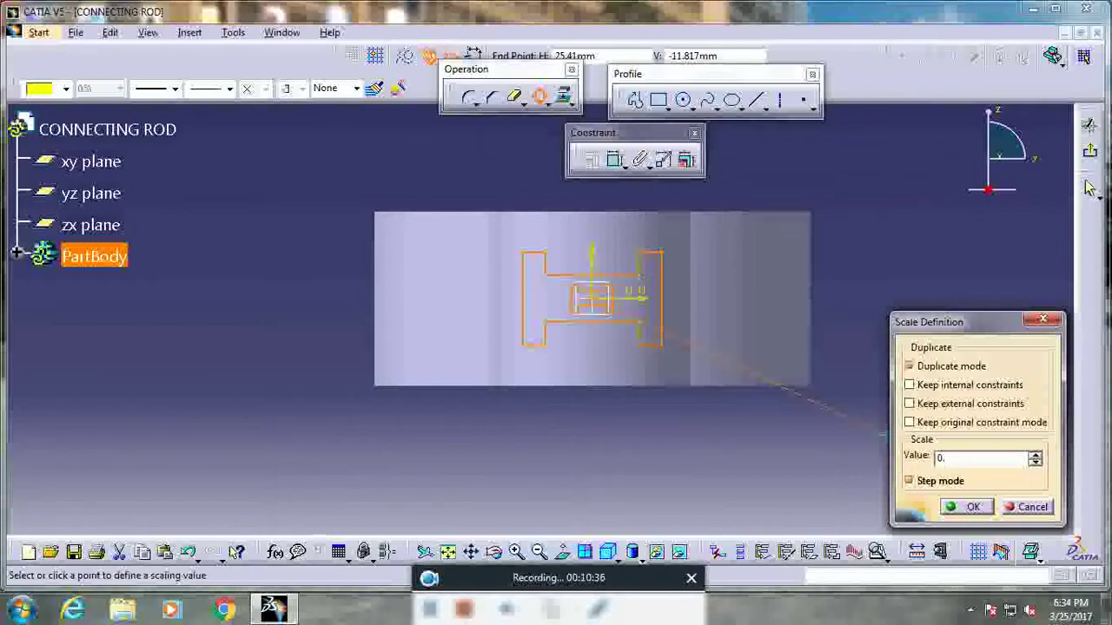
pyautogui.press('Return')
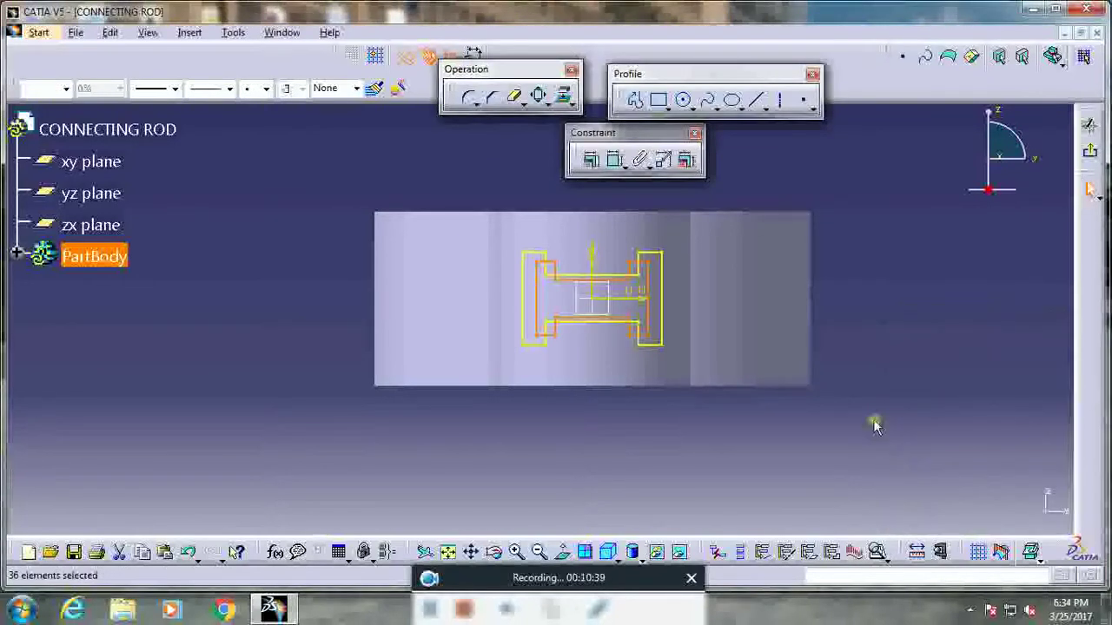
pyautogui.moveTo(862, 414)
pyautogui.mouseDown(button='middle')
pyautogui.moveTo(819, 417)
pyautogui.moveTo(860, 336)
pyautogui.mouseUp(button='middle')
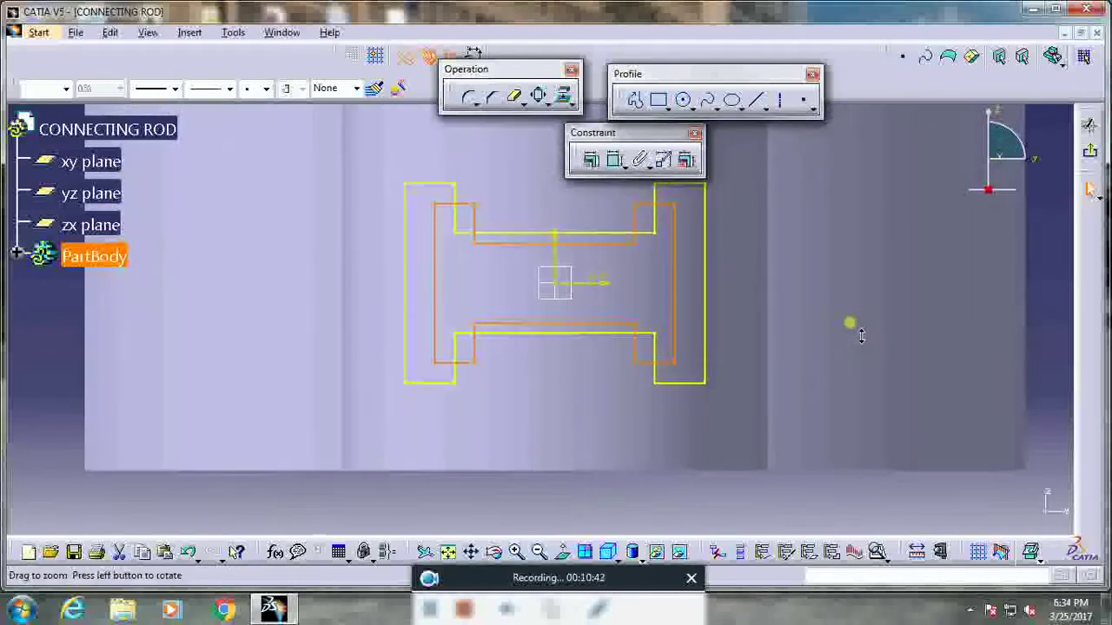
pyautogui.click(608, 443)
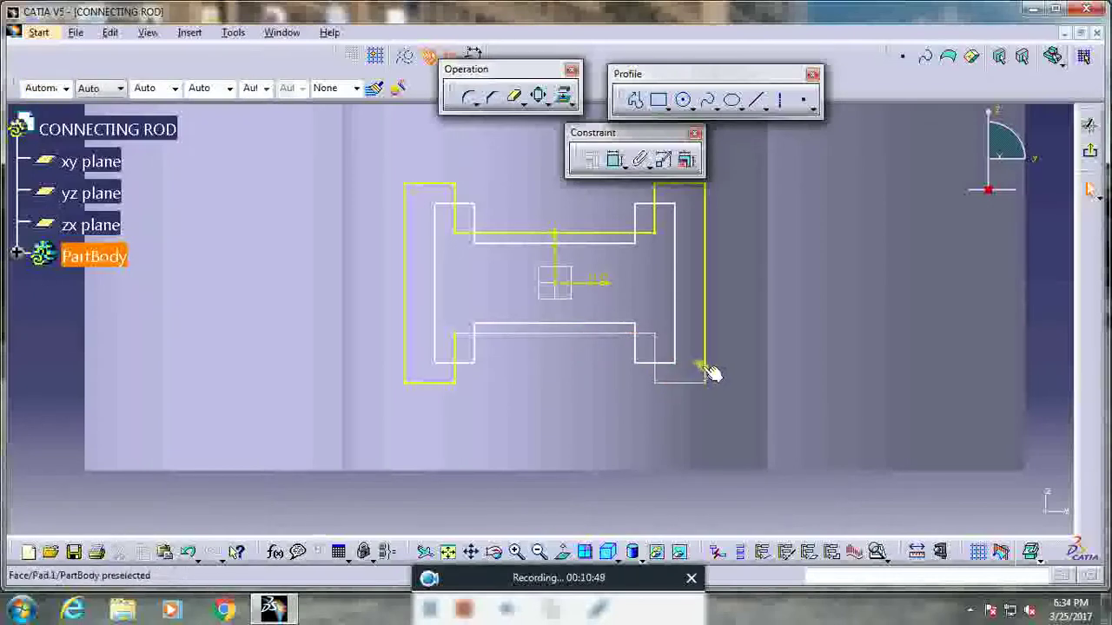
# Step: Exit the sketch and start a Multi-sections Solid with the big-end and small-end I-shaped sketches as its sections
pyautogui.moveTo(705, 365); pyautogui.dragTo(702, 276, button='middle')
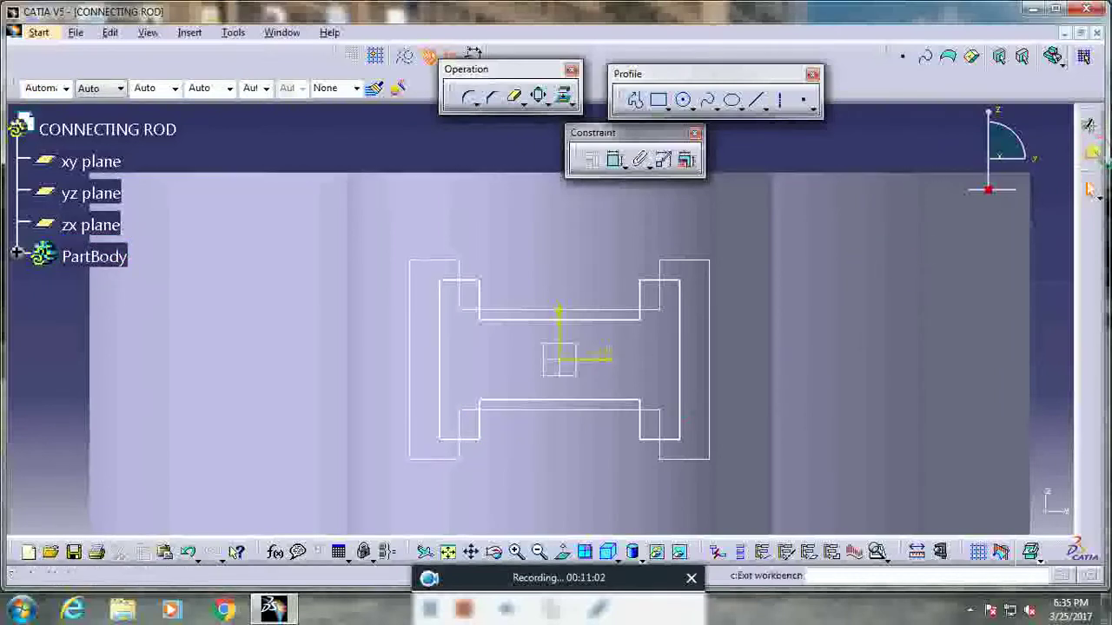
pyautogui.click(1090, 188)
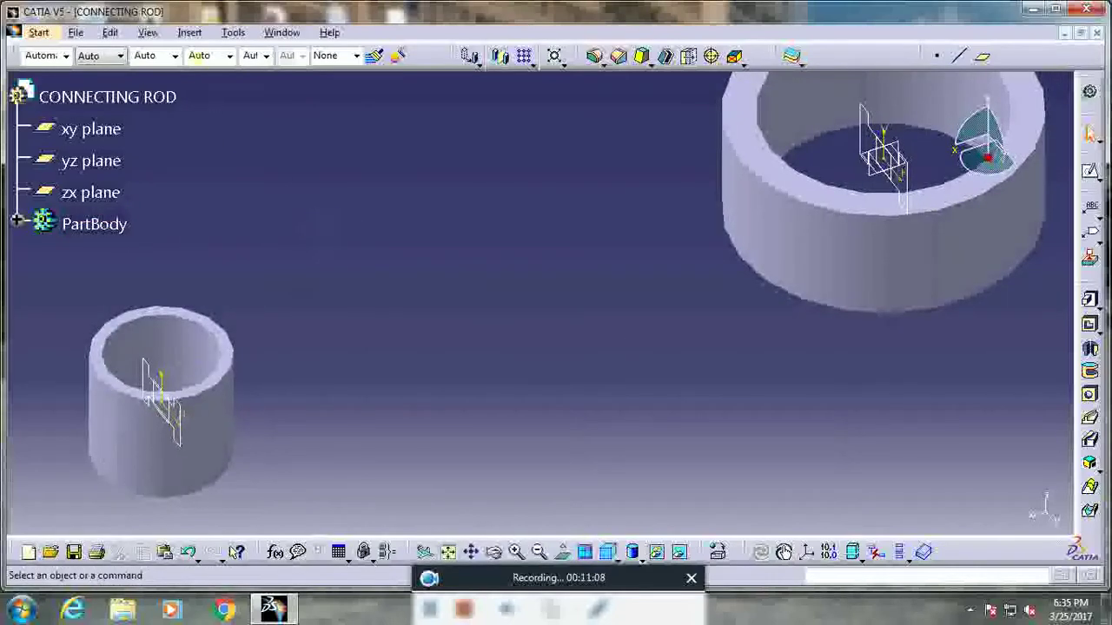
pyautogui.click(189, 32)
pyautogui.moveTo(295, 272)
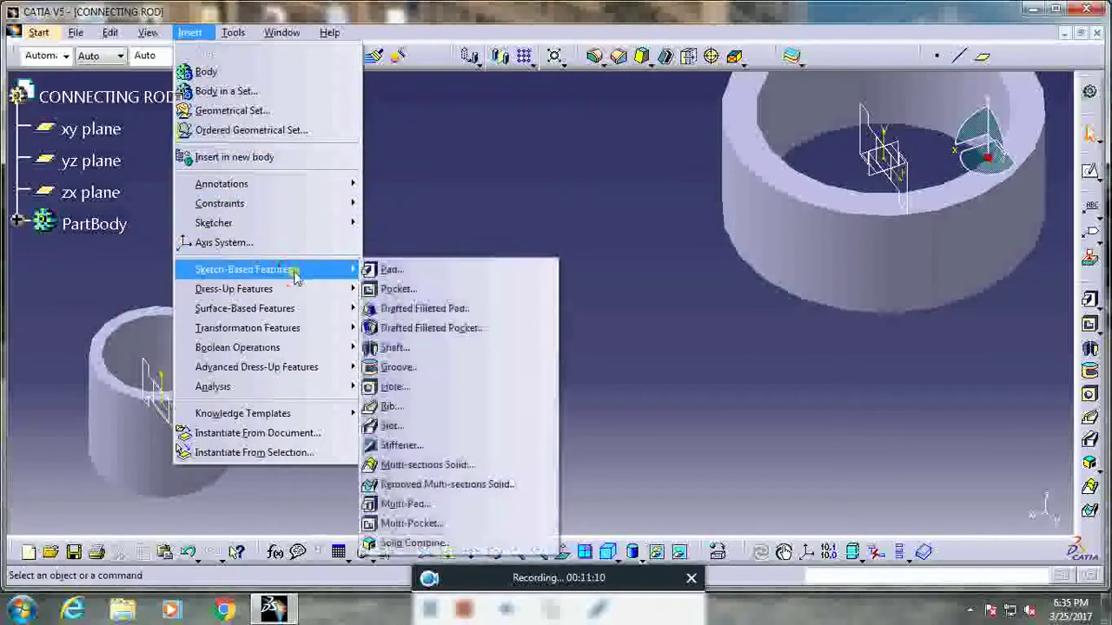
pyautogui.click(448, 470)
pyautogui.moveTo(658, 385); pyautogui.dragTo(509, 355, button='middle')
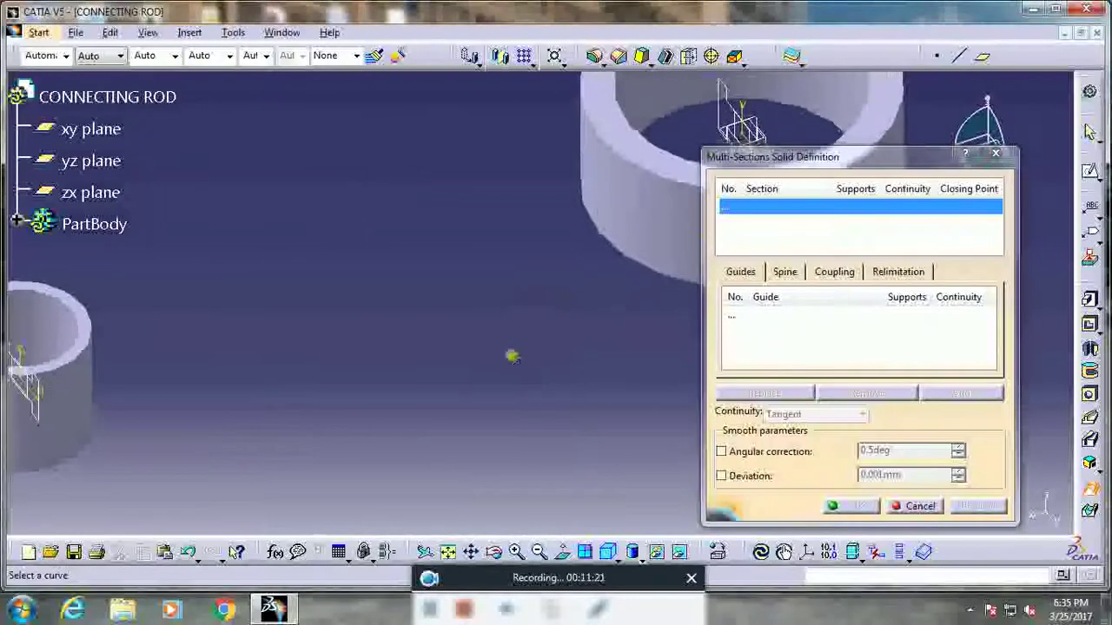
pyautogui.click(726, 117)
pyautogui.moveTo(367, 268); pyautogui.dragTo(446, 293, button='middle')
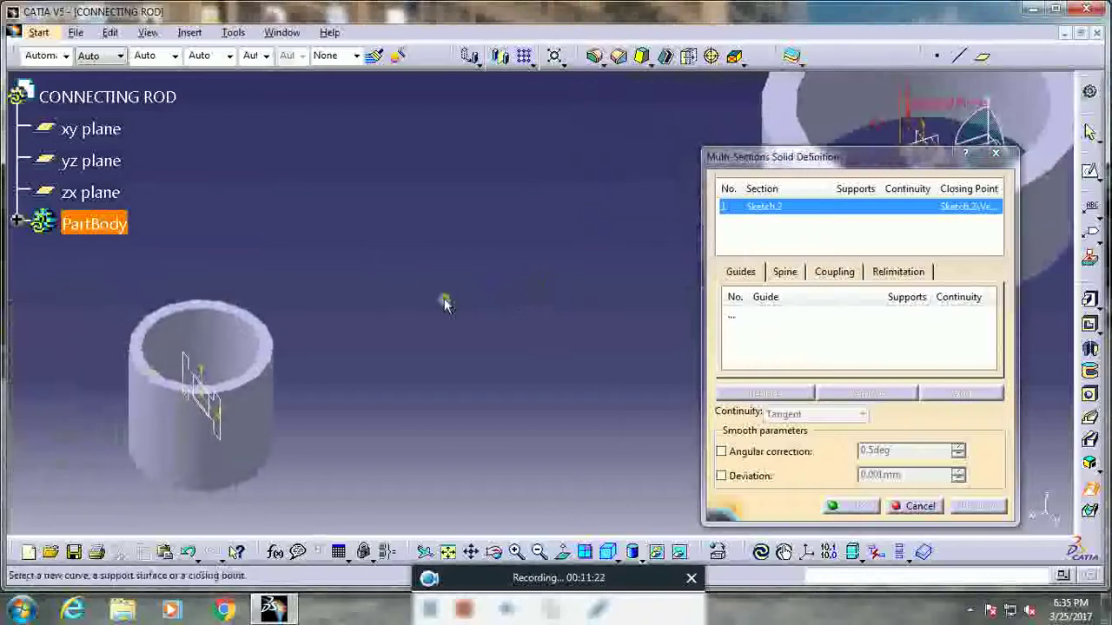
pyautogui.click(187, 373)
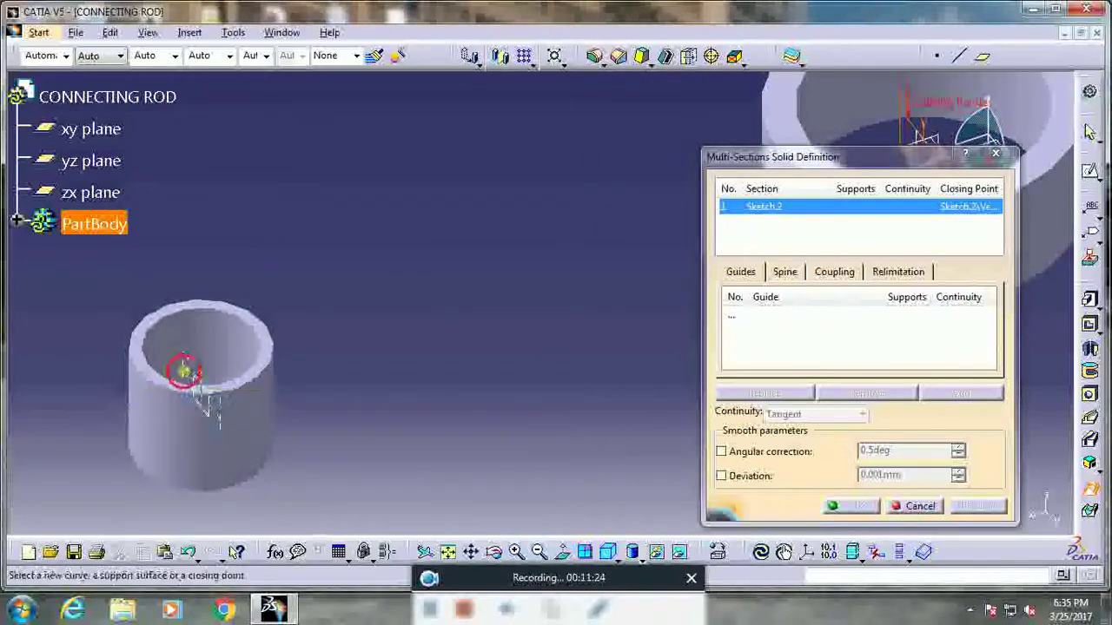
# Step: Replace the small-end section's closing point with the vertex corresponding to the big-end section's closing point
pyautogui.moveTo(616, 334)
pyautogui.mouseDown(button='middle')
pyautogui.moveTo(278, 392)
pyautogui.moveTo(347, 405)
pyautogui.moveTo(365, 395)
pyautogui.moveTo(367, 335)
pyautogui.mouseUp(button='middle')
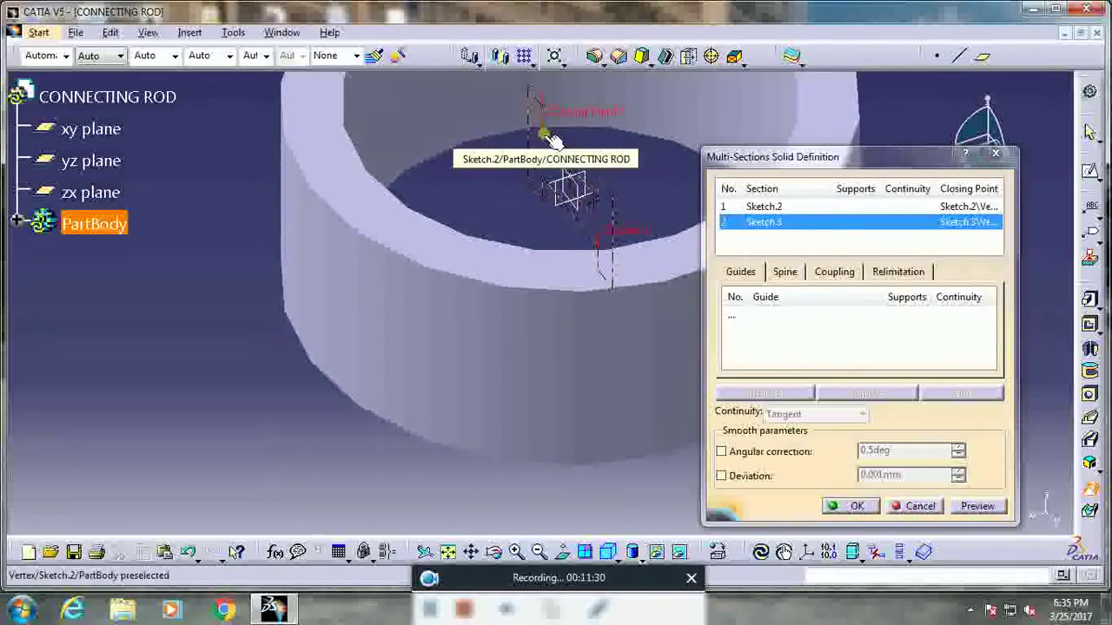
pyautogui.moveTo(281, 281)
pyautogui.mouseDown(button='middle')
pyautogui.moveTo(226, 318)
pyautogui.moveTo(344, 337)
pyautogui.moveTo(530, 260)
pyautogui.moveTo(573, 199)
pyautogui.mouseUp(button='middle')
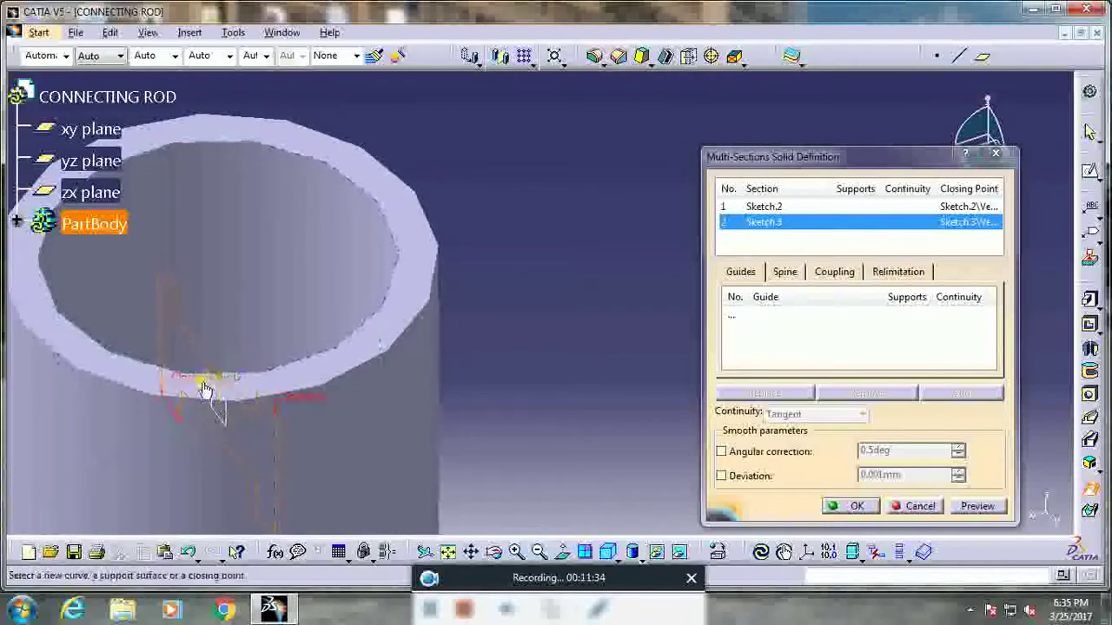
pyautogui.rightClick(204, 388)
pyautogui.click(255, 475)
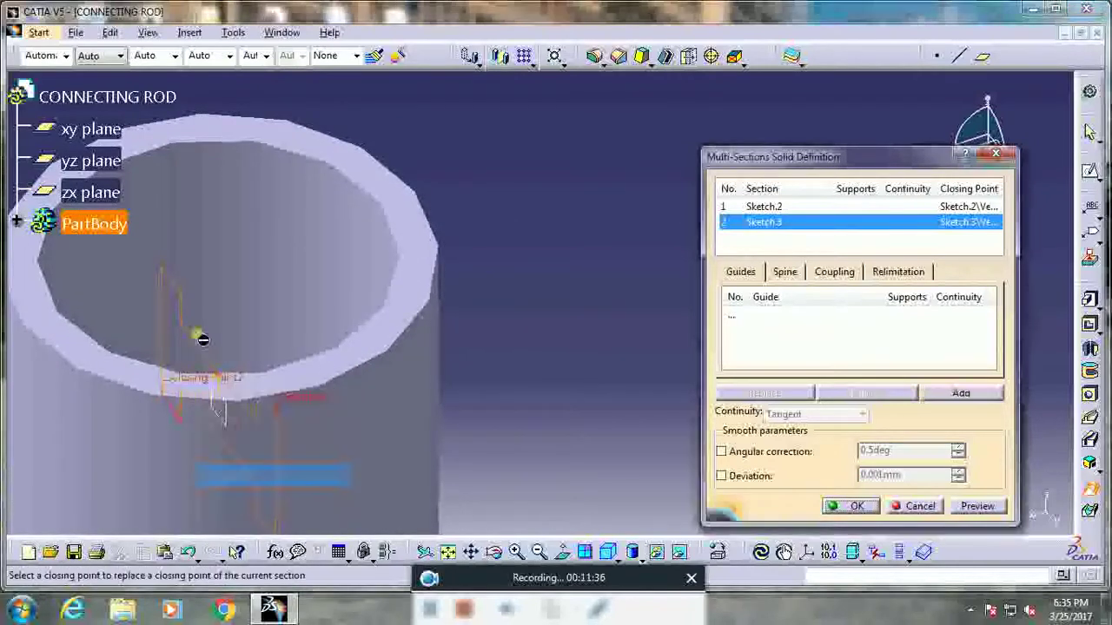
pyautogui.click(183, 324)
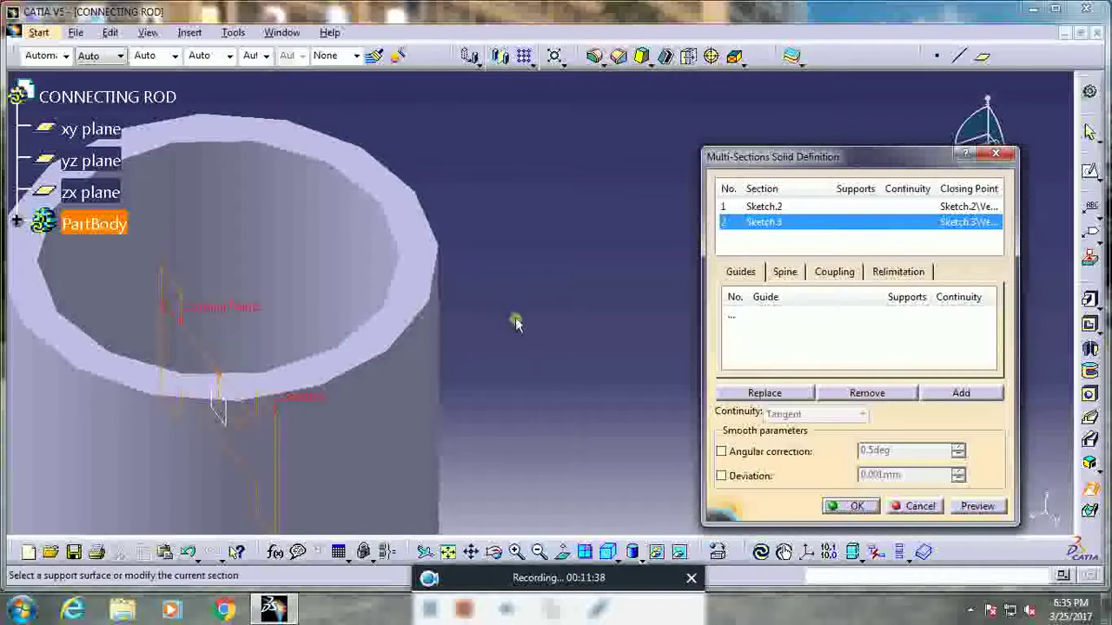
# Step: Preview and create the multi-sections solid as the tapering shank between the two rings
pyautogui.moveTo(458, 268); pyautogui.dragTo(356, 394, button='middle')
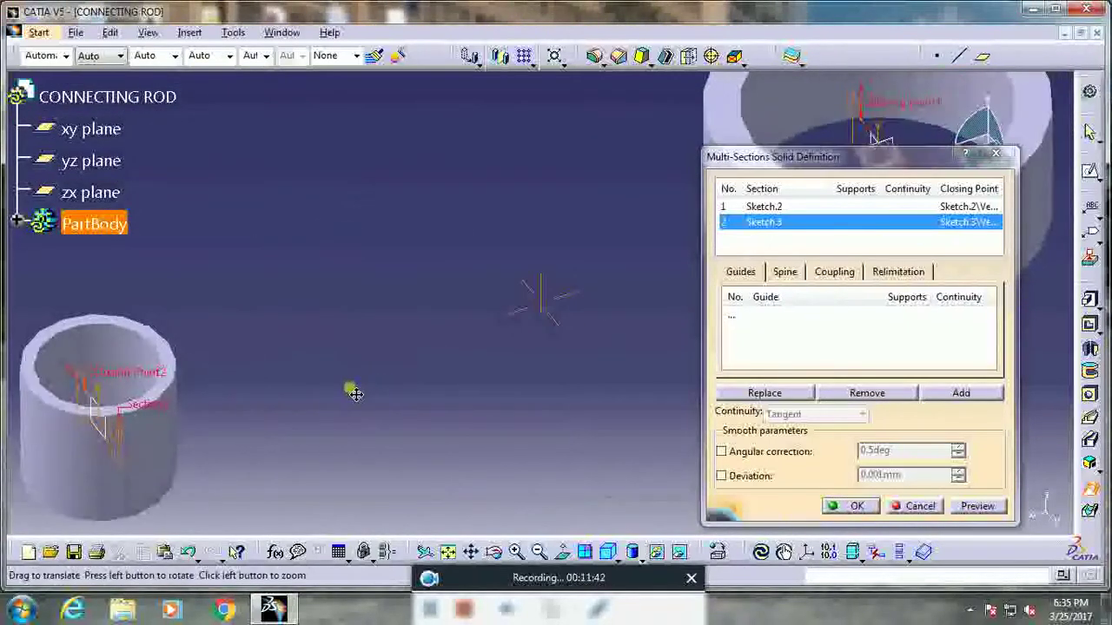
pyautogui.click(978, 509)
pyautogui.moveTo(464, 450); pyautogui.dragTo(556, 347, button='middle')
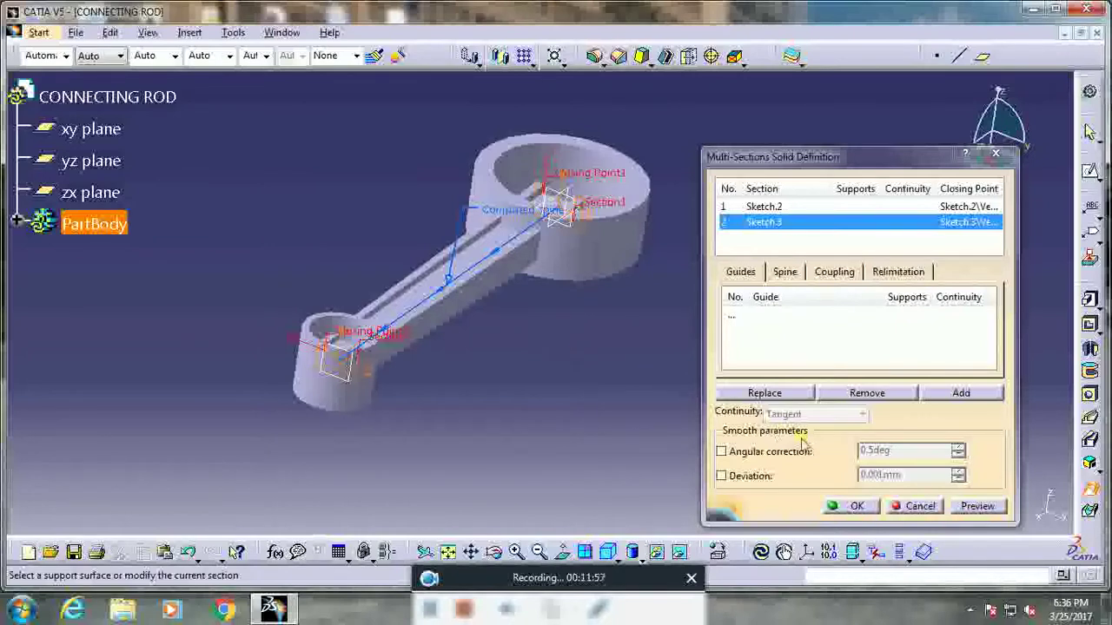
pyautogui.click(857, 505)
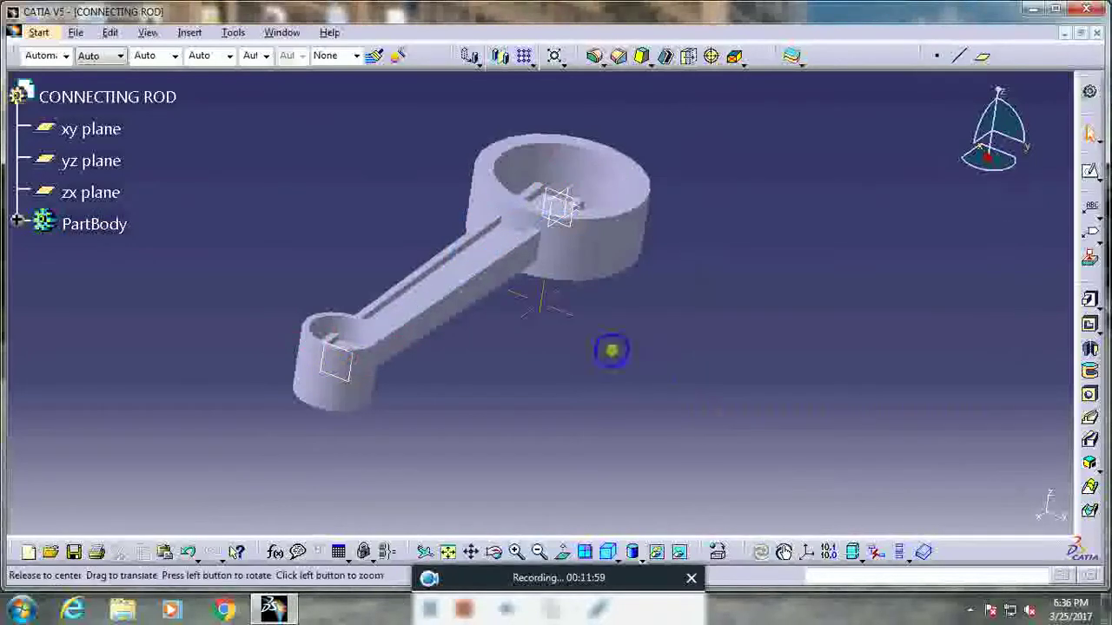
# Step: Sketch on the upper face of the big-end ring, project the inner circular edges of both rings, and exit the sketch
pyautogui.moveTo(608, 348); pyautogui.dragTo(527, 393, button='middle')
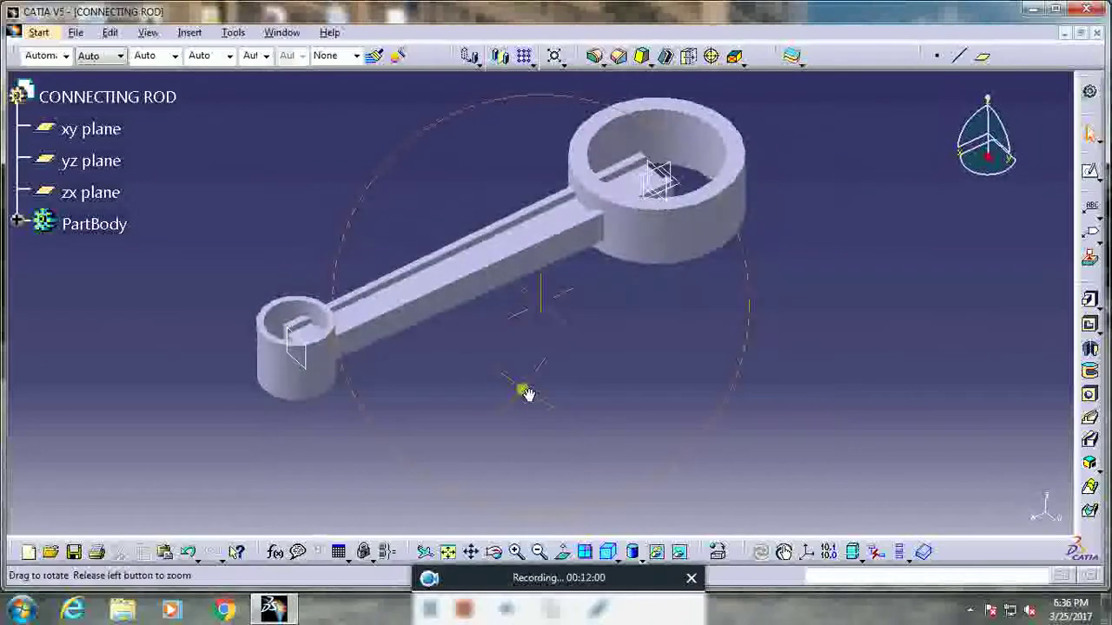
pyautogui.click(1089, 171)
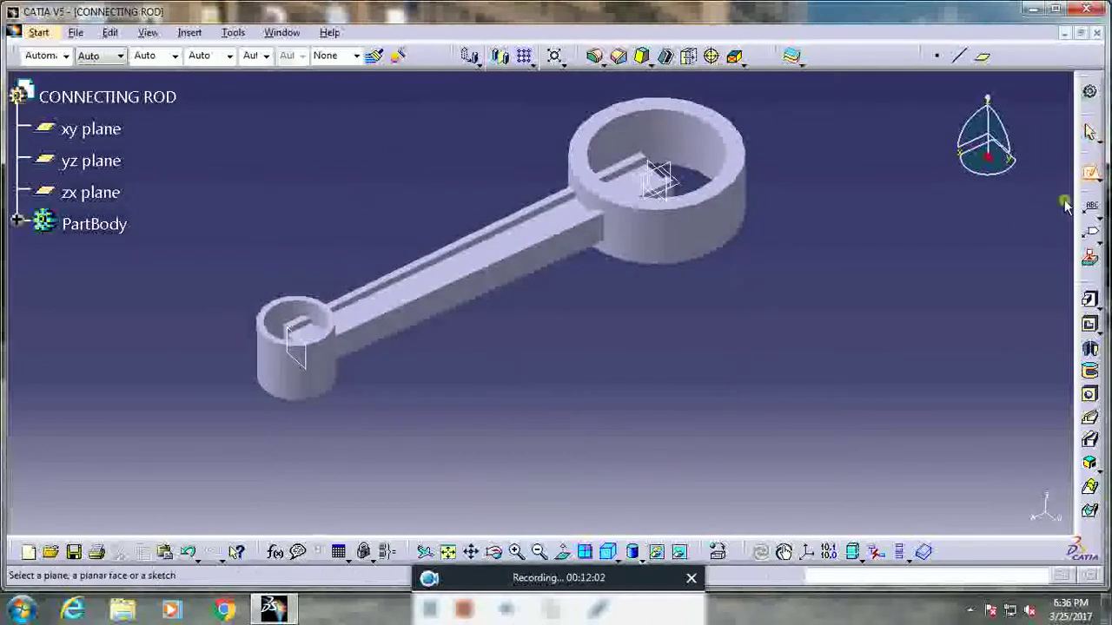
pyautogui.click(597, 139)
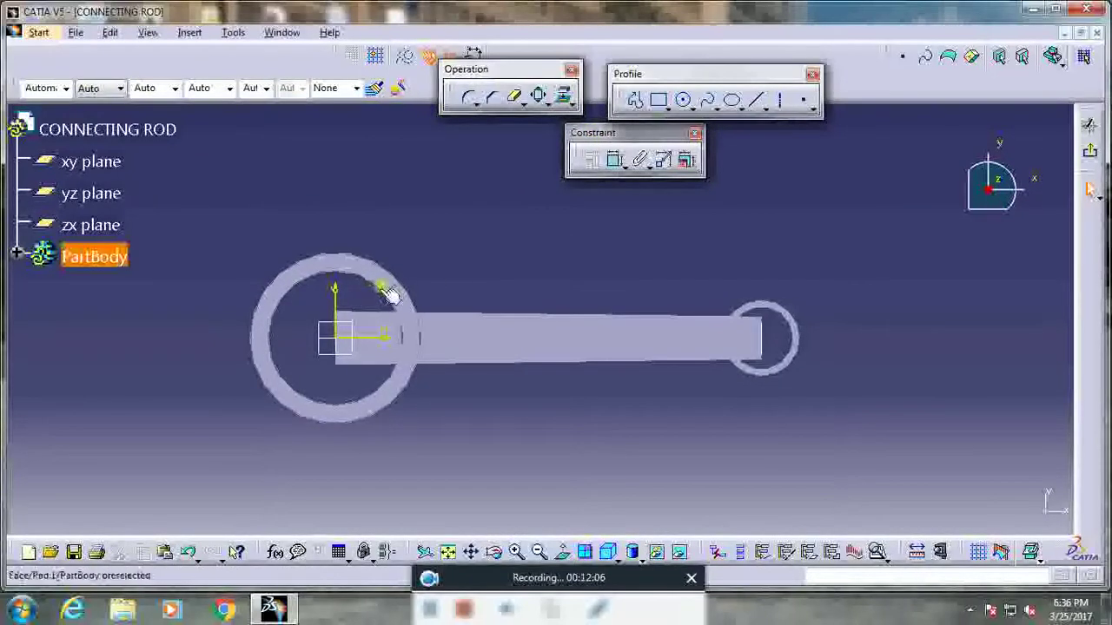
pyautogui.click(377, 281)
pyautogui.click(563, 95)
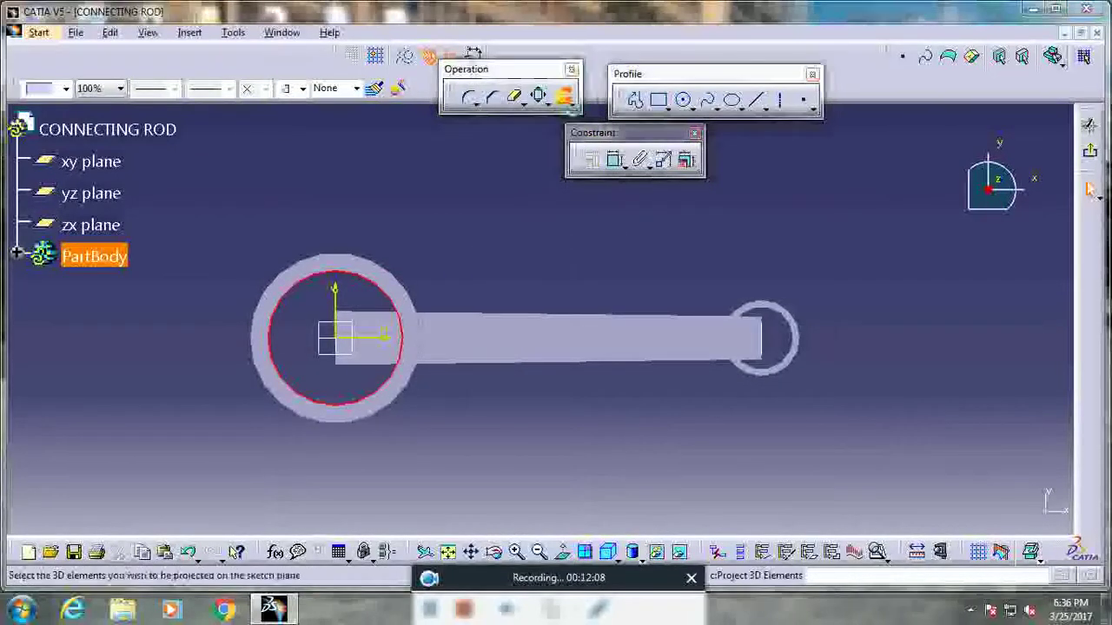
pyautogui.click(761, 323)
pyautogui.click(829, 584)
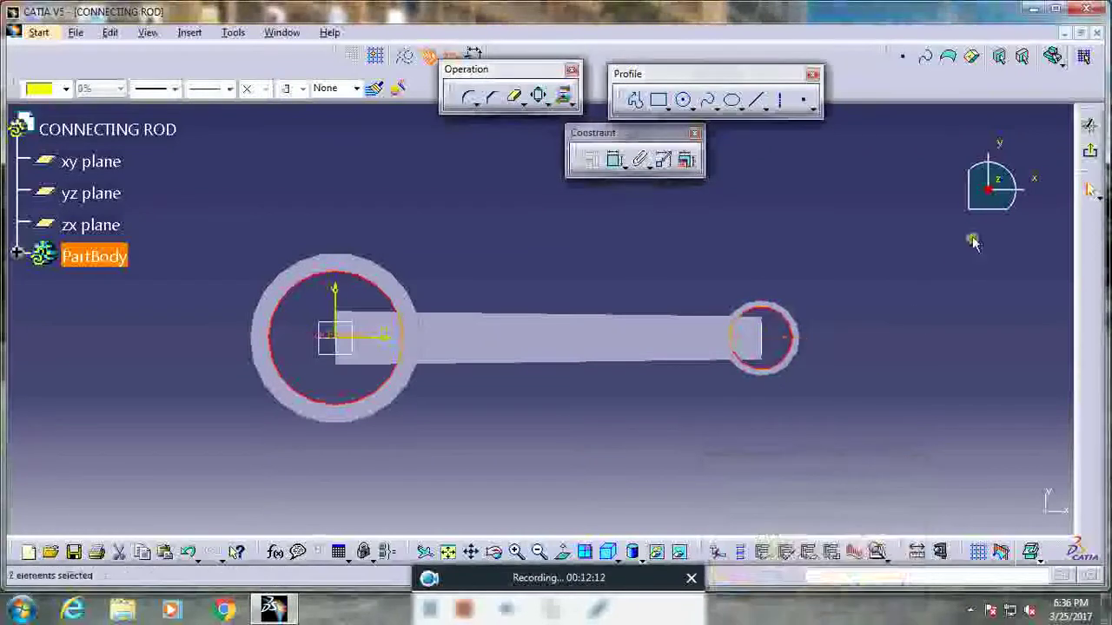
pyautogui.click(1088, 125)
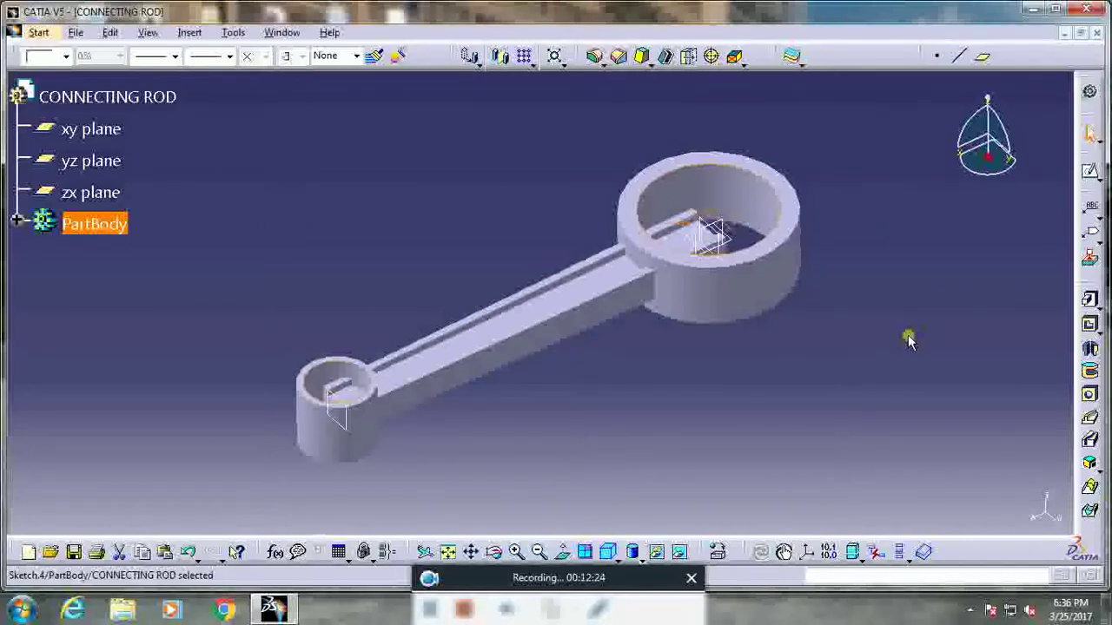
# Step: Cut a 27 mm deep pocket from the projected circles to clear the shank material inside both rings
pyautogui.click(191, 34)
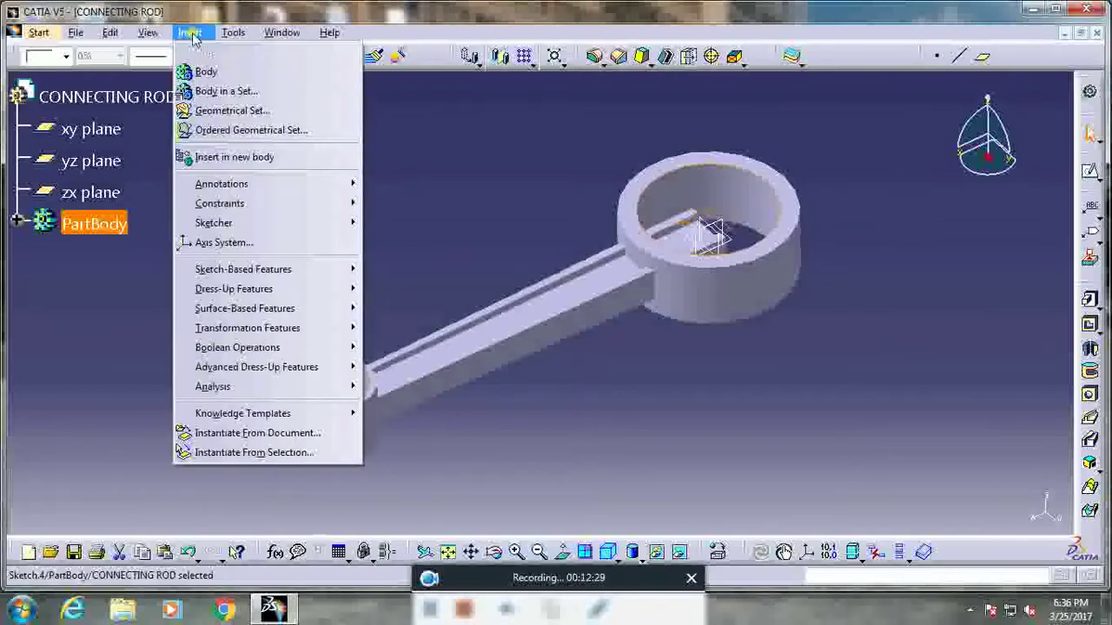
pyautogui.moveTo(318, 269)
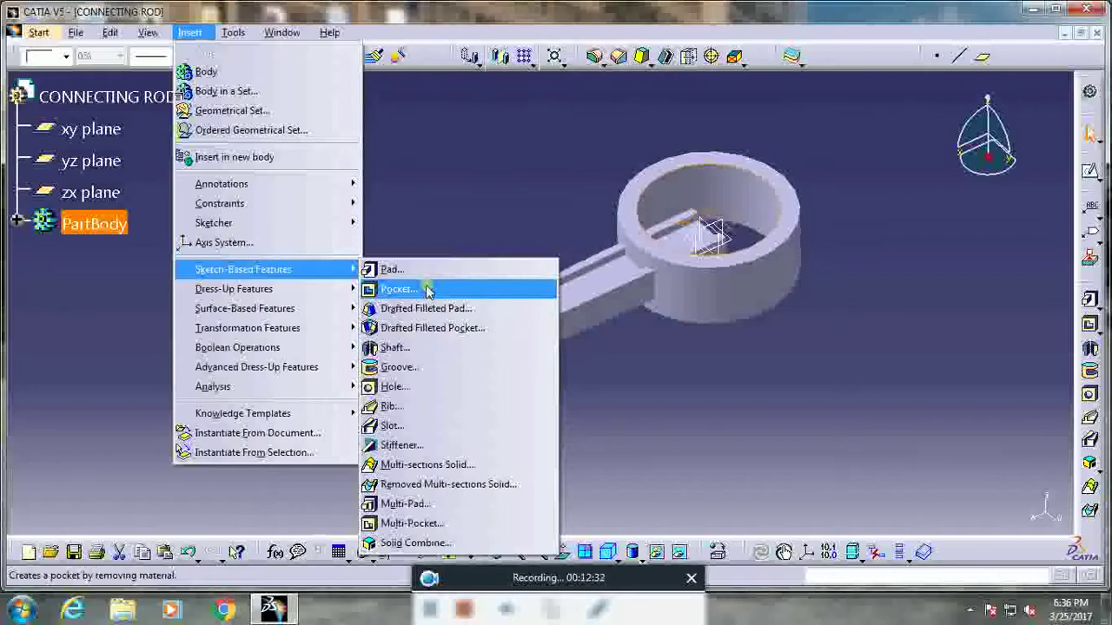
pyautogui.click(427, 291)
pyautogui.moveTo(555, 317); pyautogui.dragTo(660, 450)
pyautogui.click(794, 511)
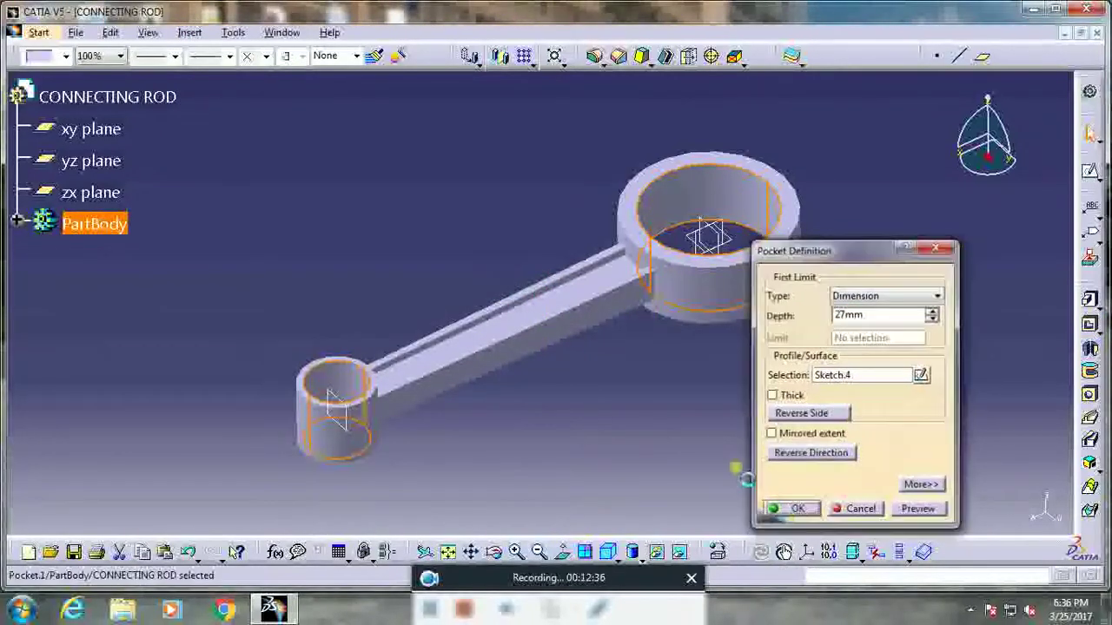
# Step: Start an edge fillet on the two vertical edges where the shank meets the big-end ring and preview it
pyautogui.moveTo(613, 373)
pyautogui.mouseDown(button='middle')
pyautogui.moveTo(496, 385)
pyautogui.moveTo(321, 358)
pyautogui.moveTo(483, 384)
pyautogui.moveTo(558, 460)
pyautogui.moveTo(564, 489)
pyautogui.moveTo(569, 351)
pyautogui.moveTo(509, 162)
pyautogui.moveTo(604, 388)
pyautogui.mouseUp(button='middle')
pyautogui.click(189, 32)
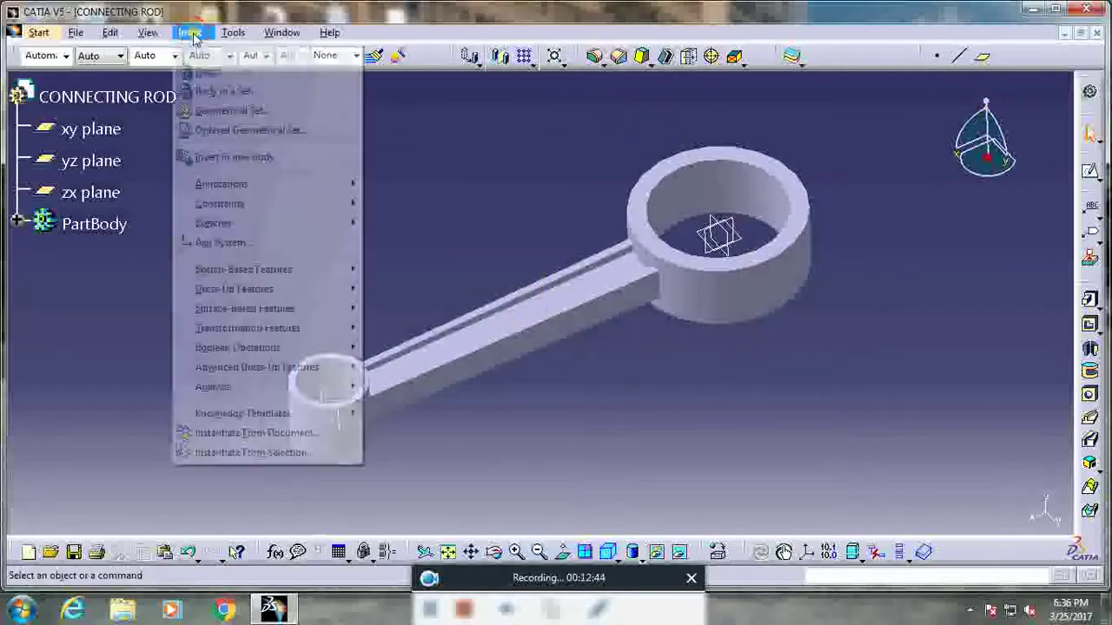
pyautogui.moveTo(276, 295)
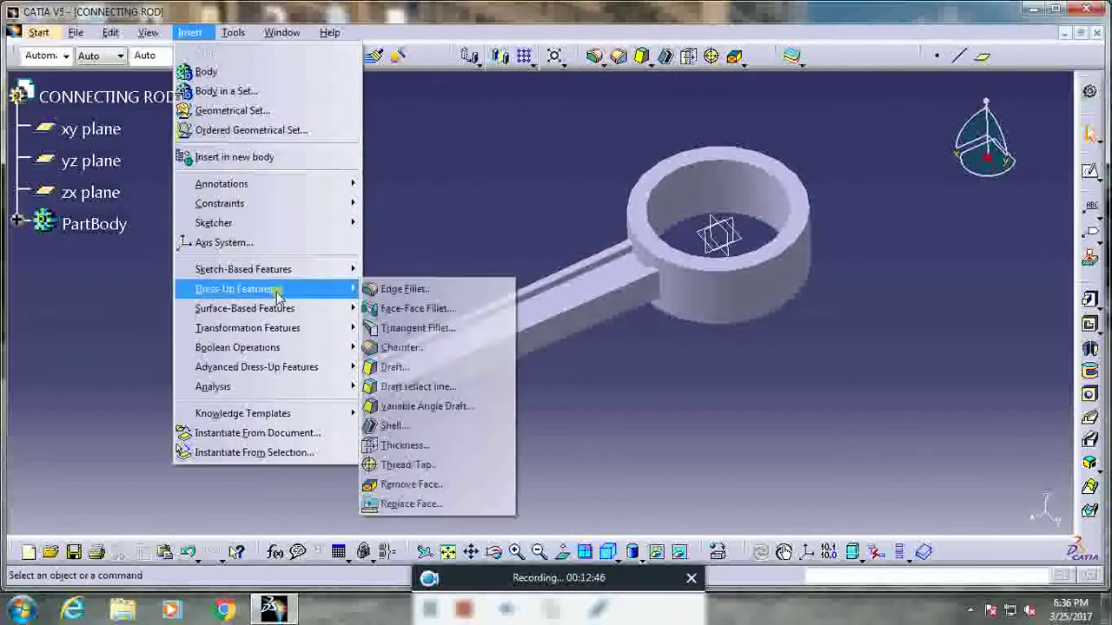
pyautogui.click(402, 289)
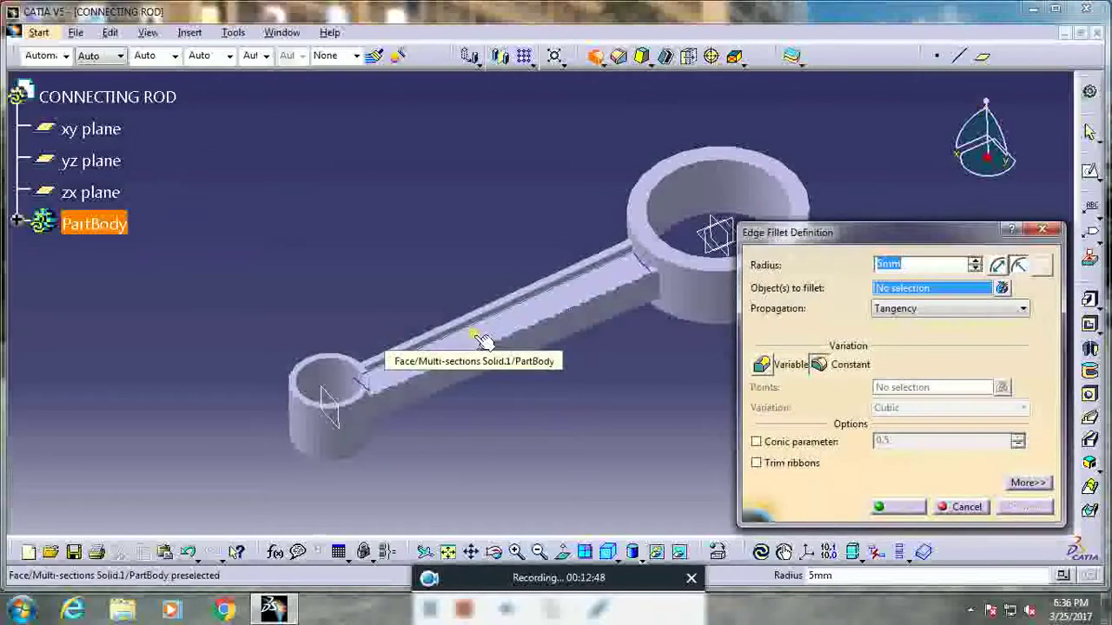
pyautogui.click(663, 293)
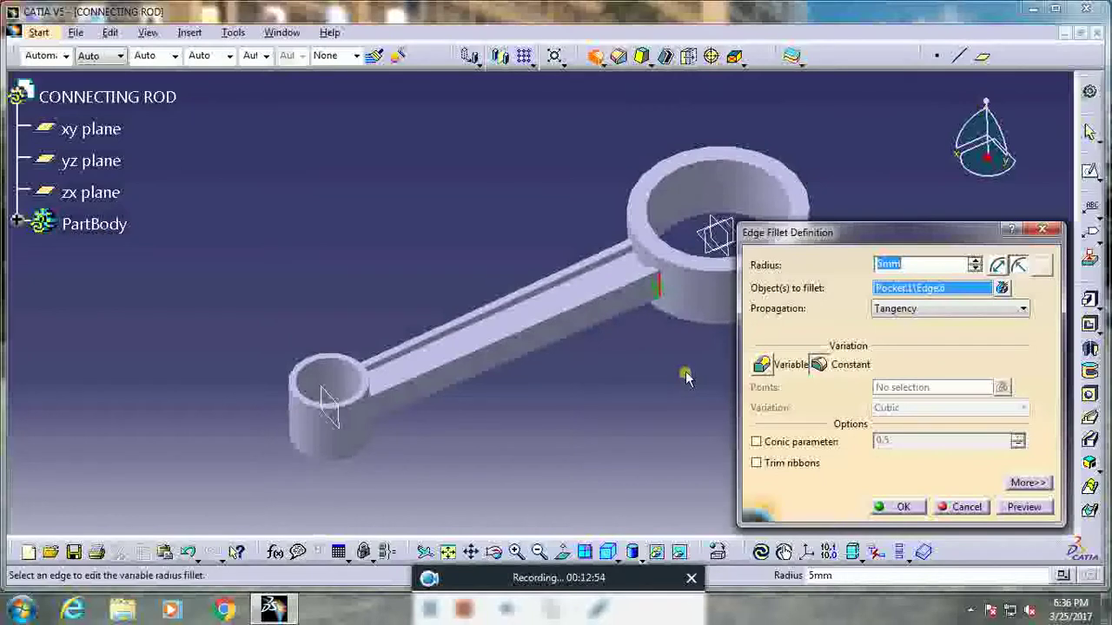
pyautogui.moveTo(639, 343); pyautogui.dragTo(359, 313, button='middle')
pyautogui.click(423, 281)
pyautogui.click(1023, 507)
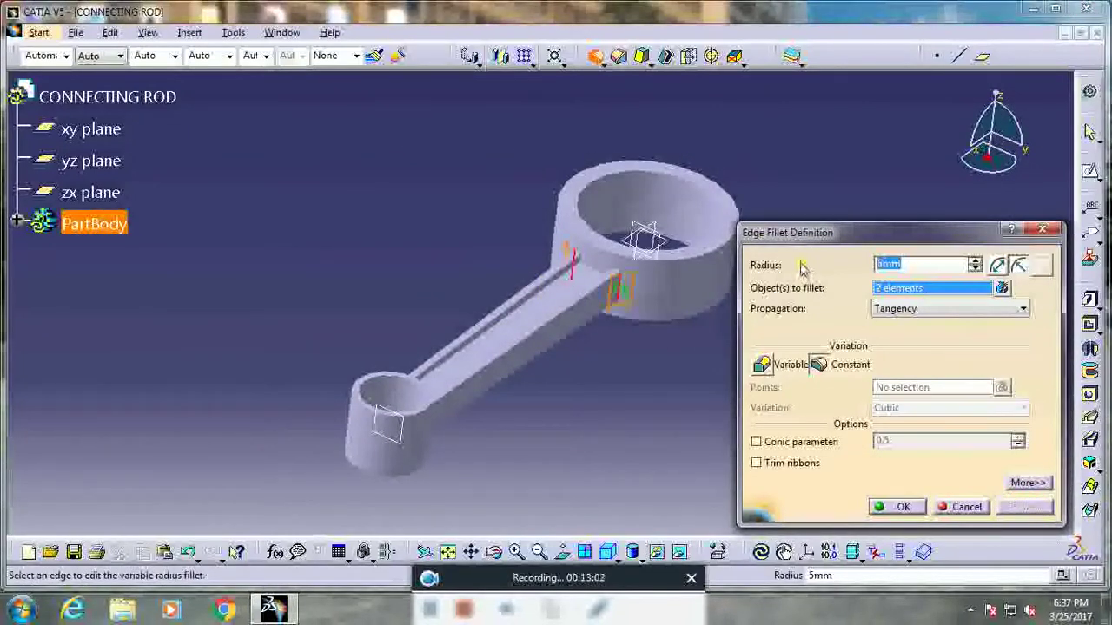
# Step: Preview the big-end edge fillet at a 20 mm radius and create it with a 25 mm radius
pyautogui.press('Return')
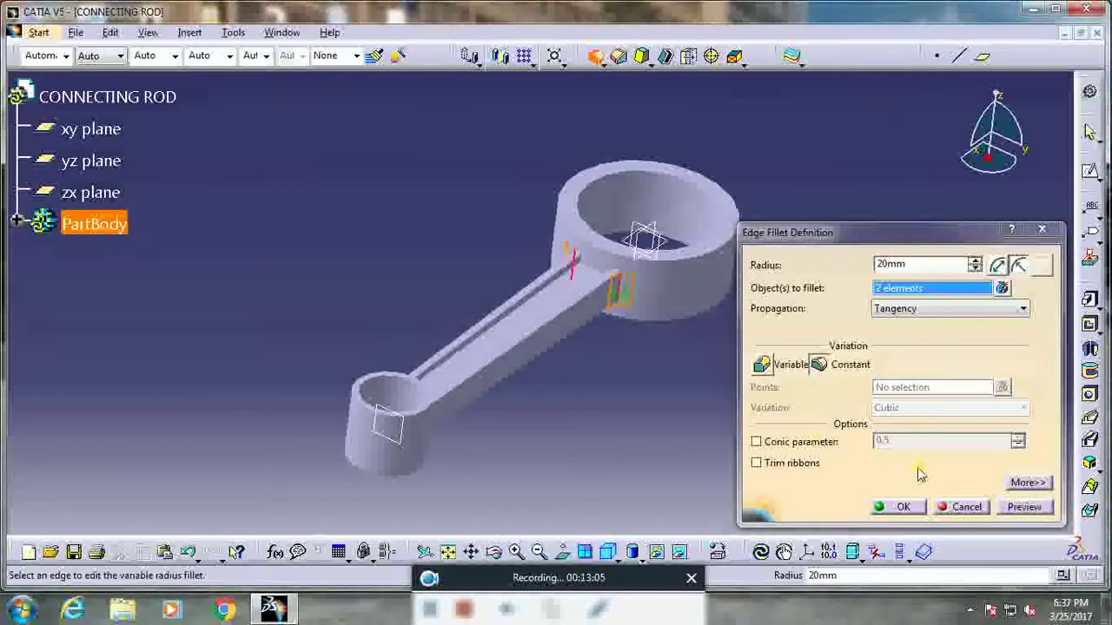
pyautogui.click(1030, 509)
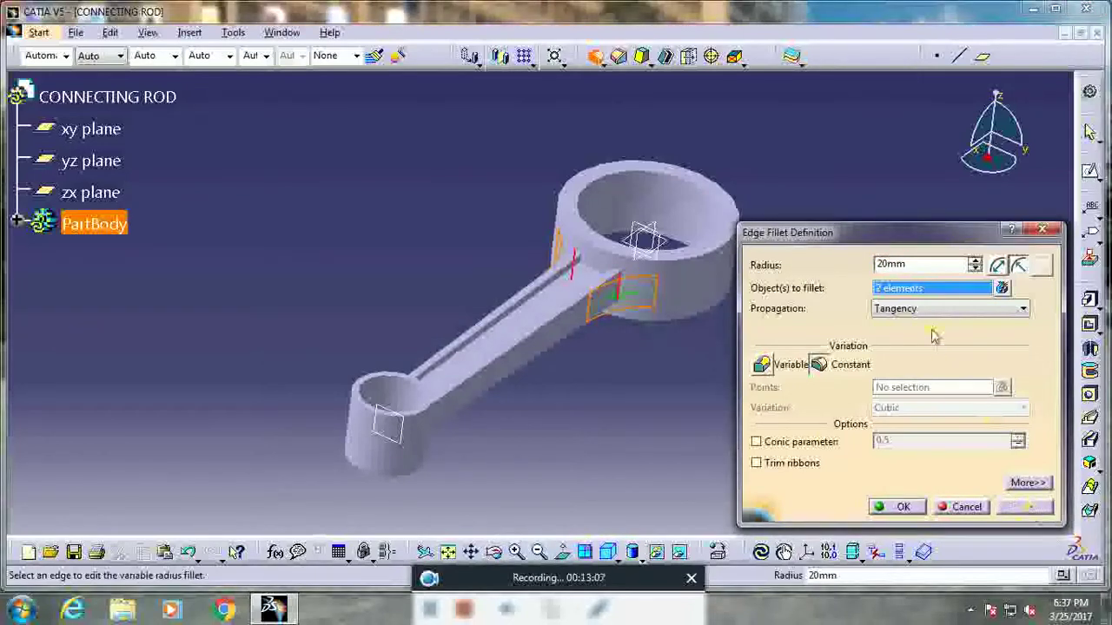
pyautogui.write('2')
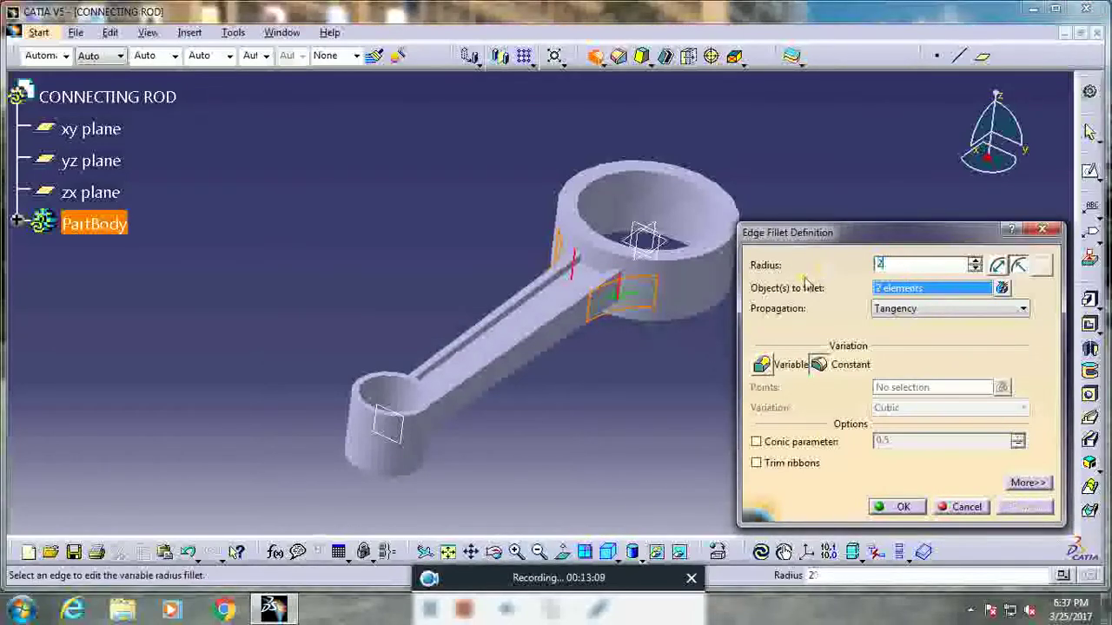
pyautogui.write('5')
pyautogui.press('Return')
pyautogui.click(1030, 508)
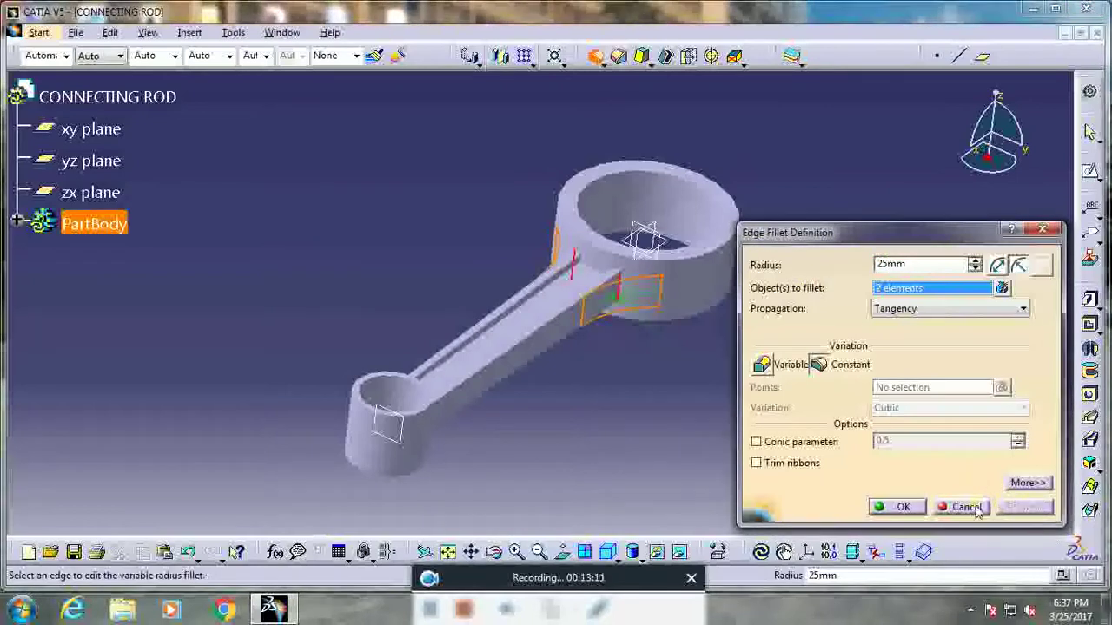
pyautogui.click(910, 511)
# Step: Fillet the two vertical edges where the shank meets the small-end ring with a 25 mm radius
pyautogui.moveTo(690, 384); pyautogui.dragTo(628, 444, button='middle')
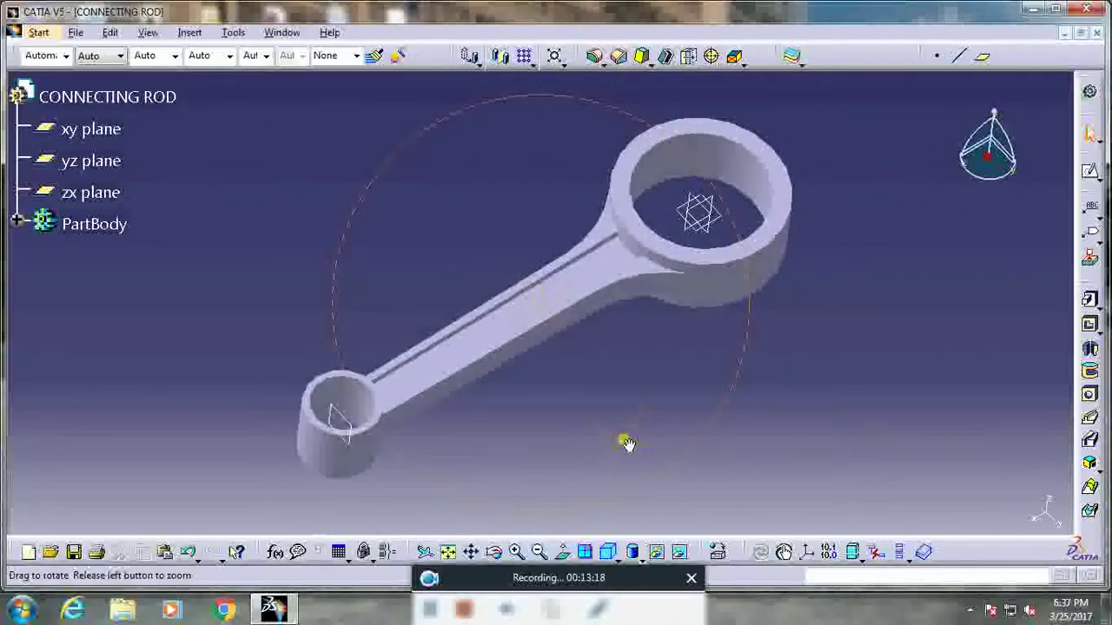
pyautogui.moveTo(628, 444); pyautogui.dragTo(628, 443, button='middle')
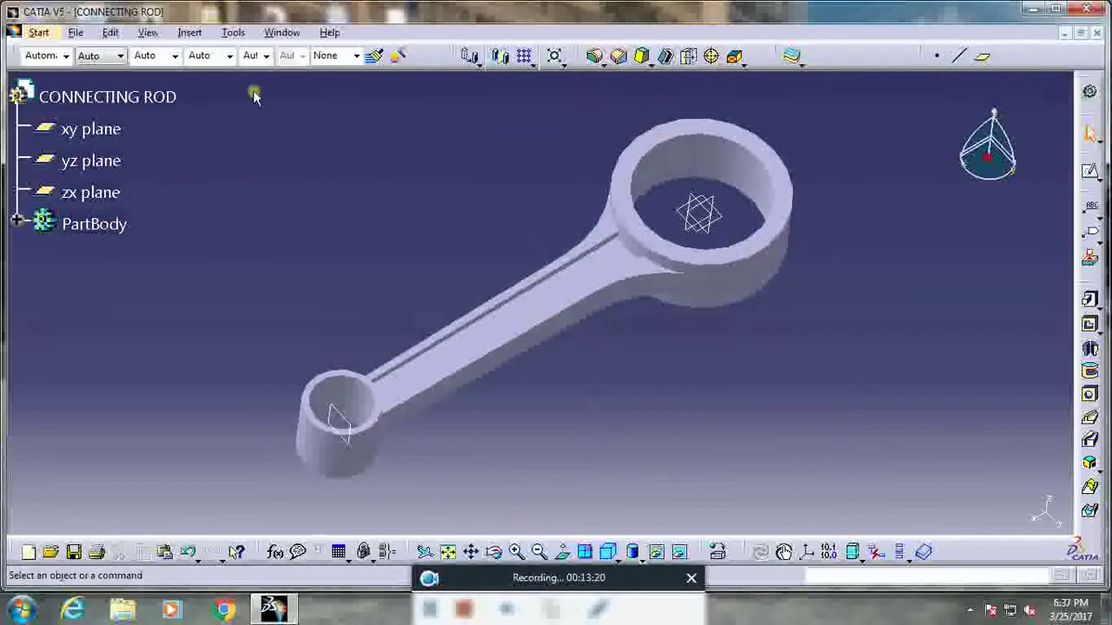
pyautogui.click(189, 32)
pyautogui.moveTo(256, 288)
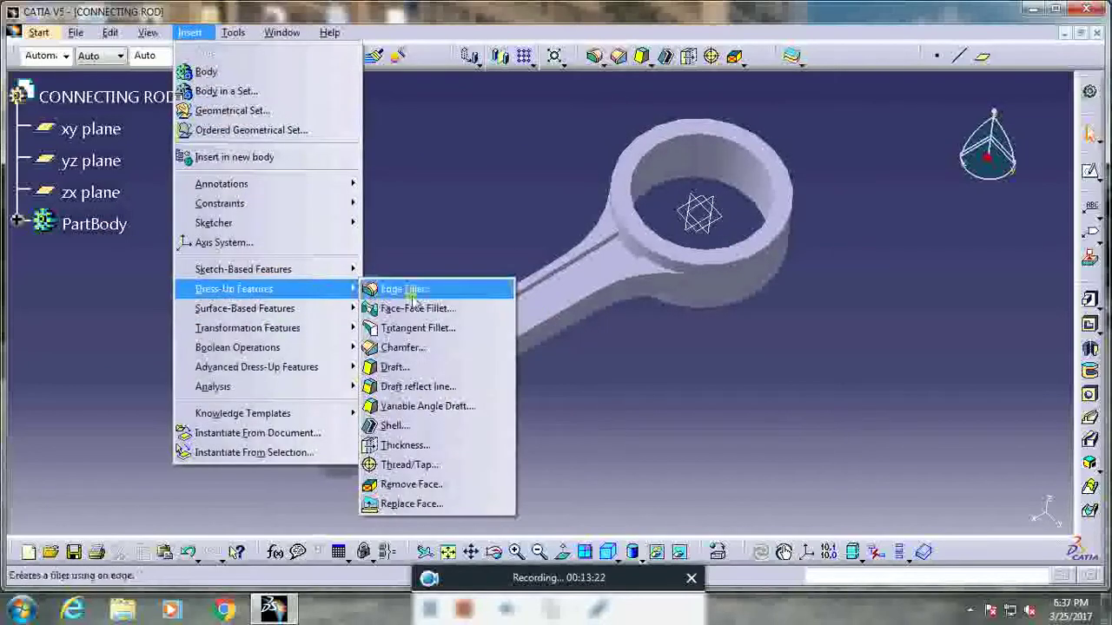
pyautogui.click(410, 296)
pyautogui.moveTo(489, 392); pyautogui.dragTo(385, 287, button='middle')
pyautogui.click(338, 272)
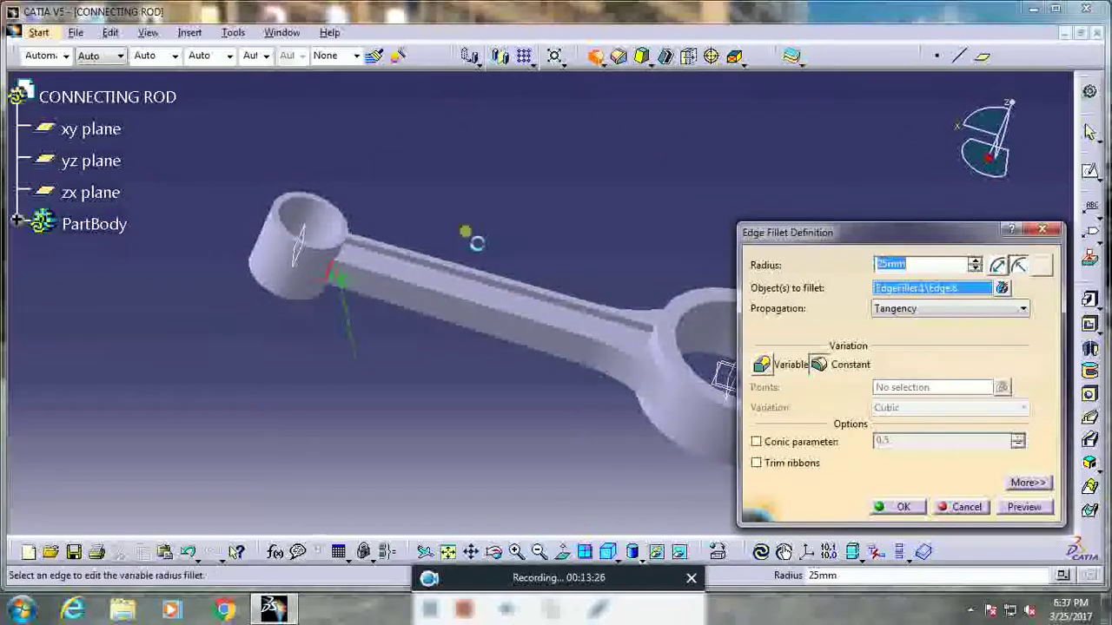
pyautogui.moveTo(477, 243); pyautogui.dragTo(382, 313, button='middle')
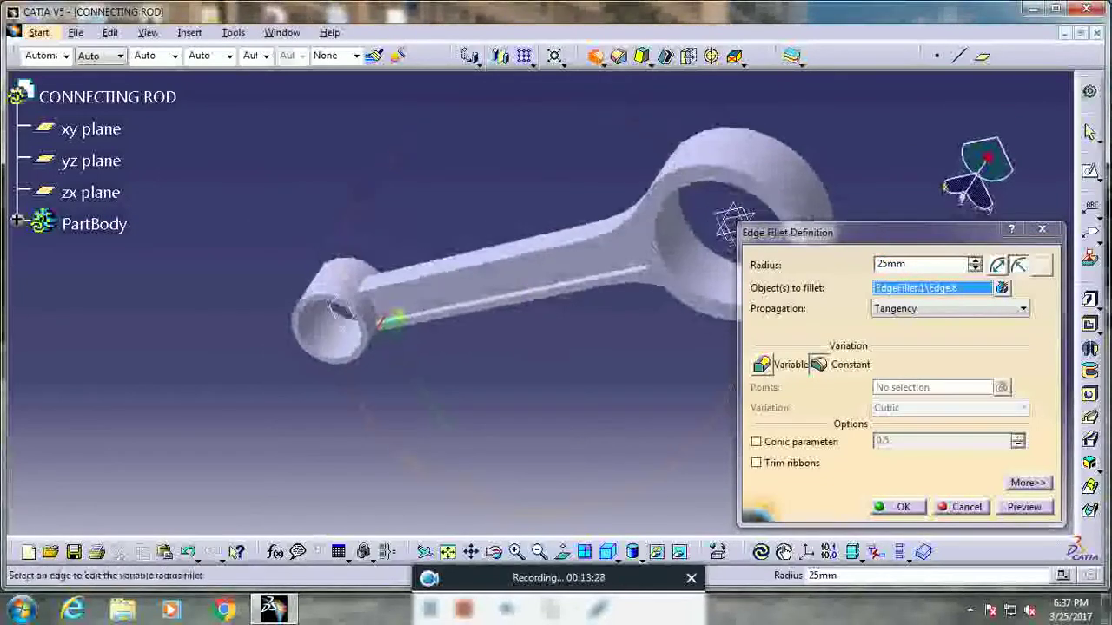
pyautogui.click(369, 291)
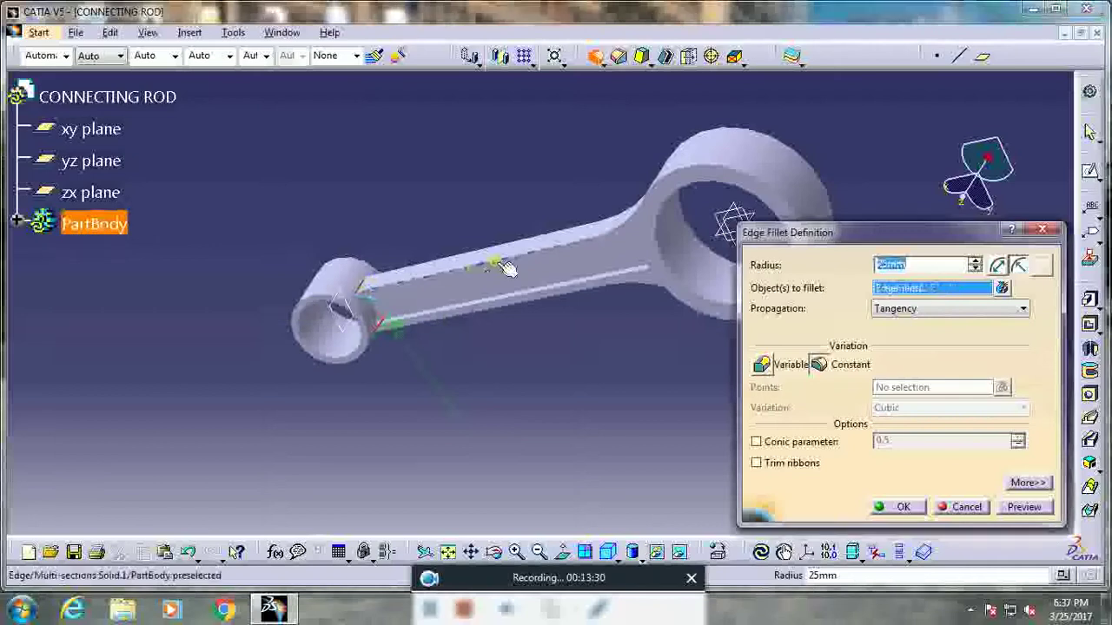
pyautogui.click(901, 507)
# Step: Start another edge fillet on the connecting rod body
pyautogui.moveTo(534, 411); pyautogui.dragTo(573, 160, button='middle')
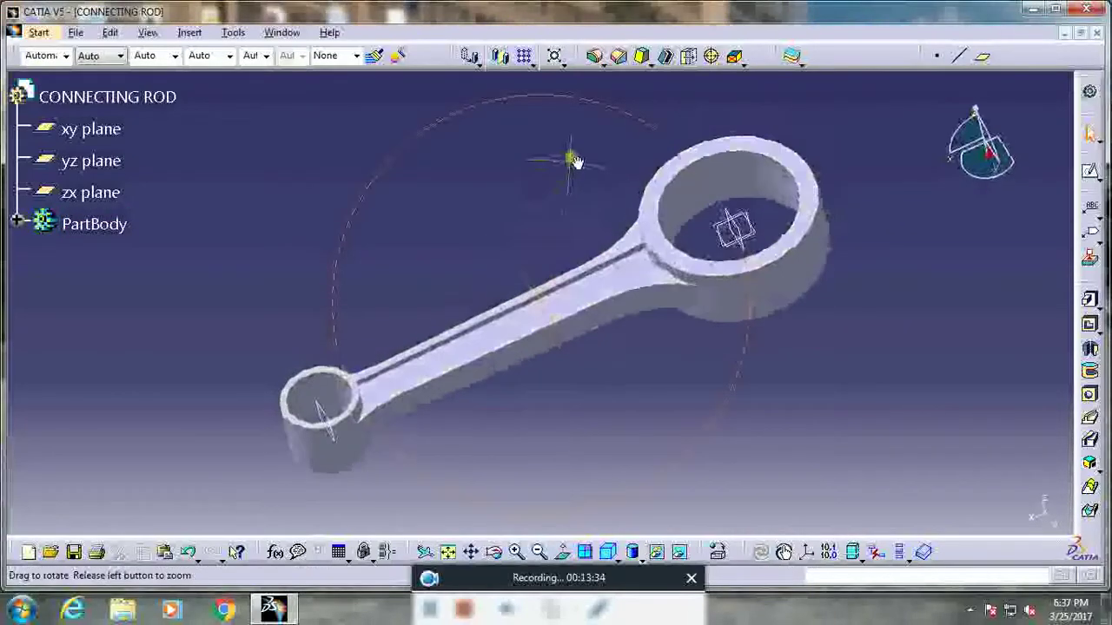
pyautogui.moveTo(600, 370); pyautogui.dragTo(654, 351, button='middle')
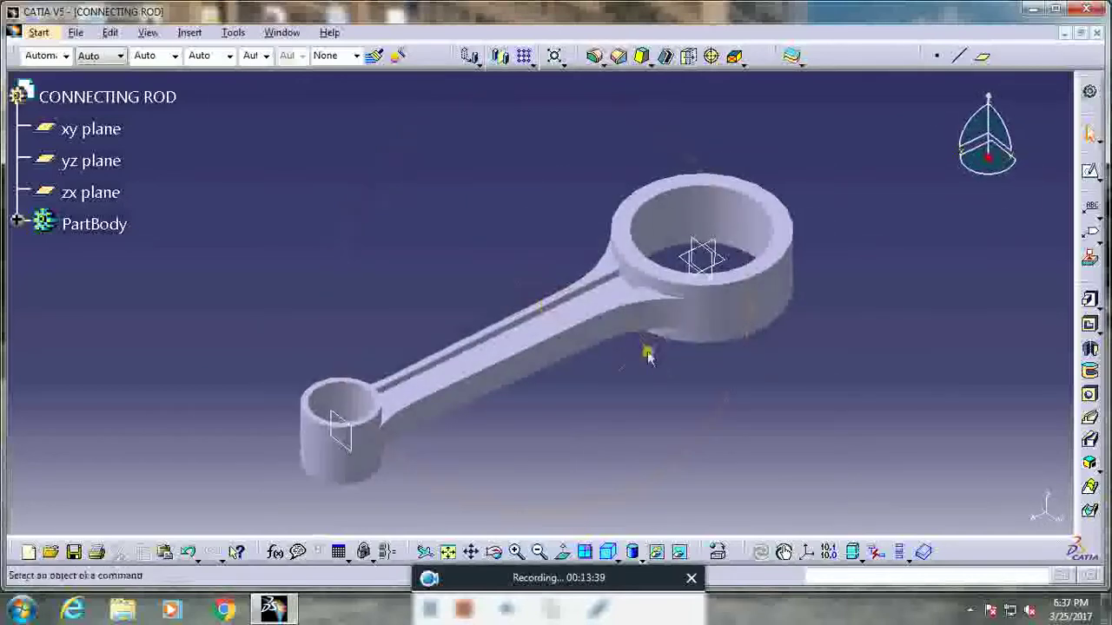
pyautogui.click(189, 32)
pyautogui.moveTo(260, 292)
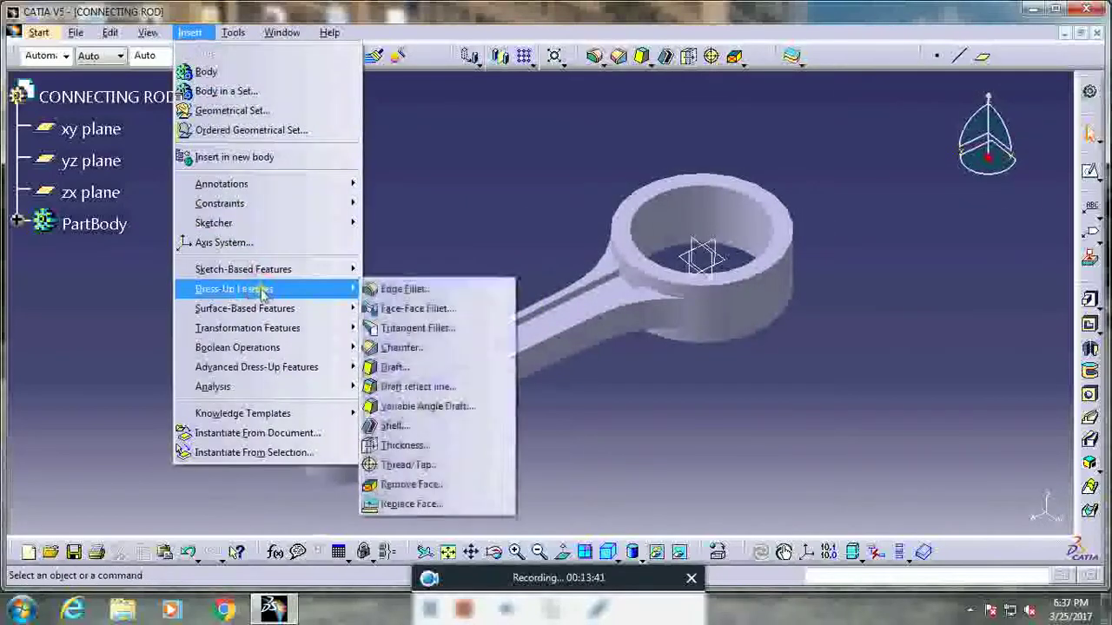
pyautogui.click(436, 289)
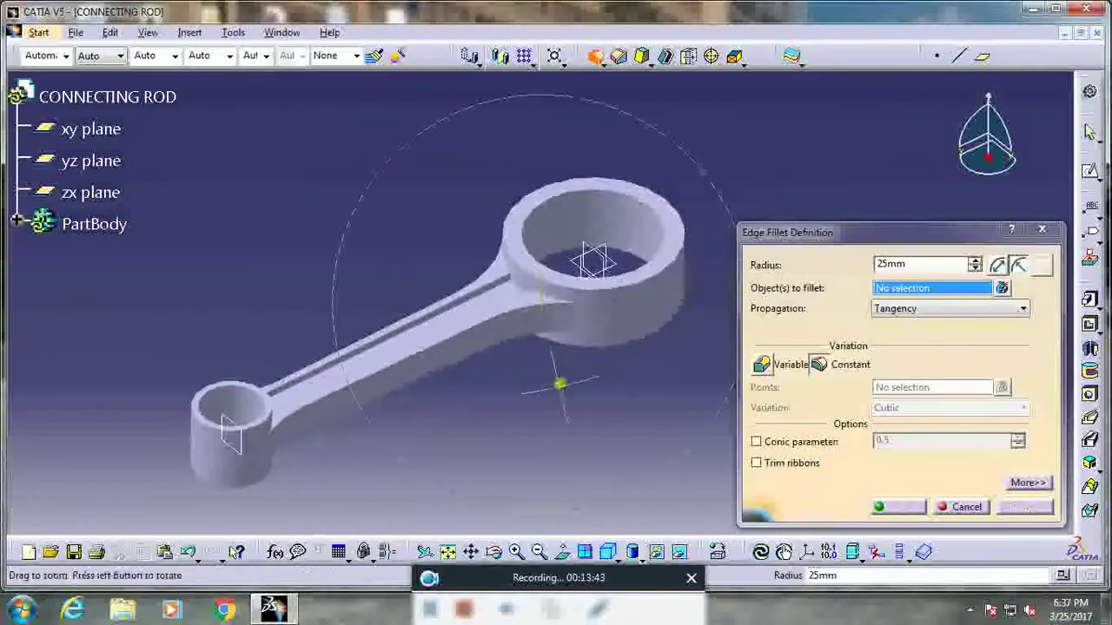